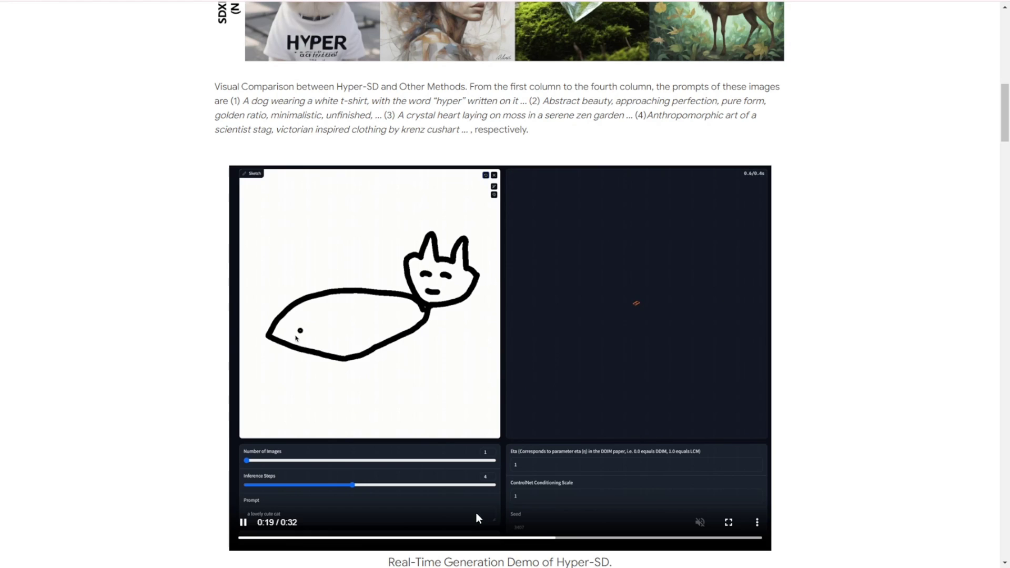
Replay the real-time generation demo from its start and examine the Hyper-SD project page's pipeline and experiment comparisons.
{"action": "left_click_drag", "start_coordinate": [541, 534], "coordinate": [227, 537]}
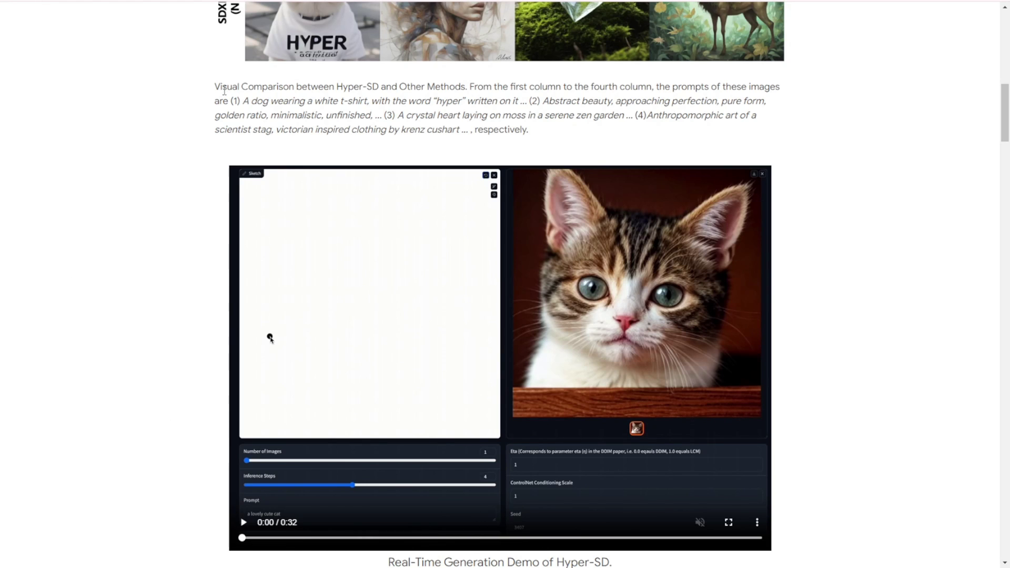
{"action": "scroll", "coordinate": [216, 68], "scroll_direction": "down", "scroll_amount": 2}
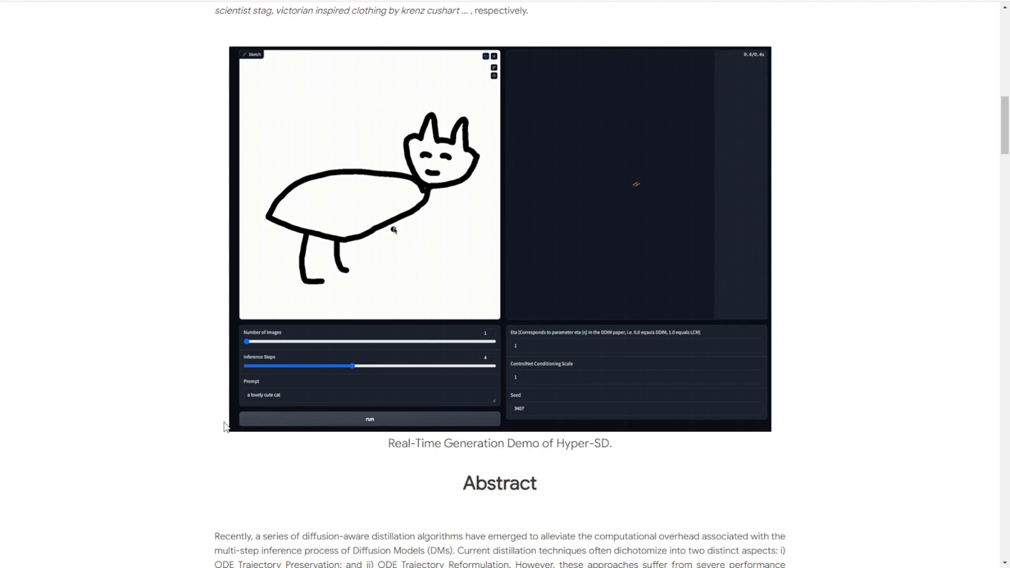
{"action": "scroll", "coordinate": [318, 359], "scroll_direction": "down", "scroll_amount": 10}
{"action": "scroll", "coordinate": [318, 359], "scroll_direction": "down", "scroll_amount": 2}
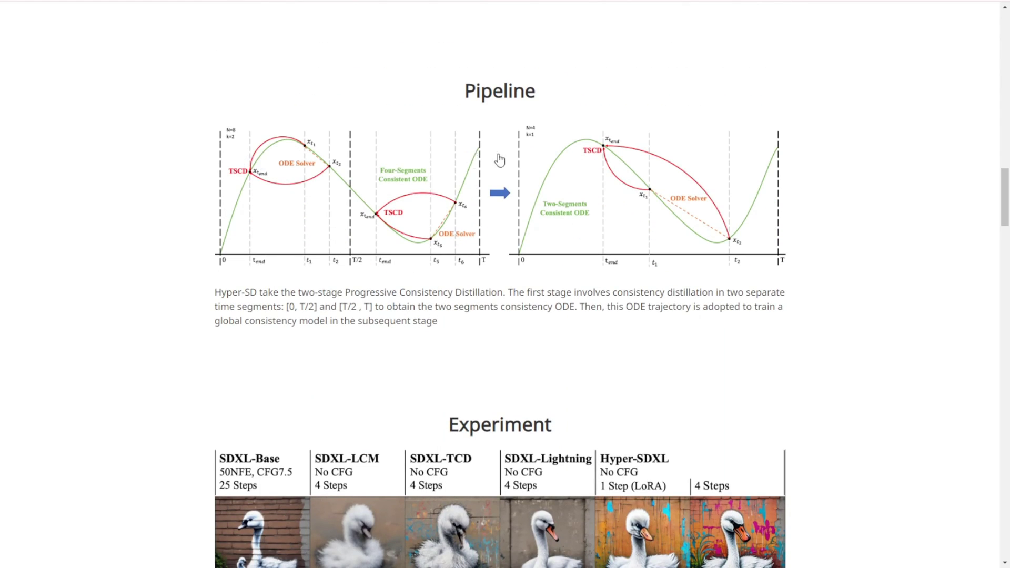
{"action": "scroll", "coordinate": [660, 419], "scroll_direction": "down", "scroll_amount": 1}
{"action": "scroll", "coordinate": [660, 419], "scroll_direction": "down", "scroll_amount": 6}
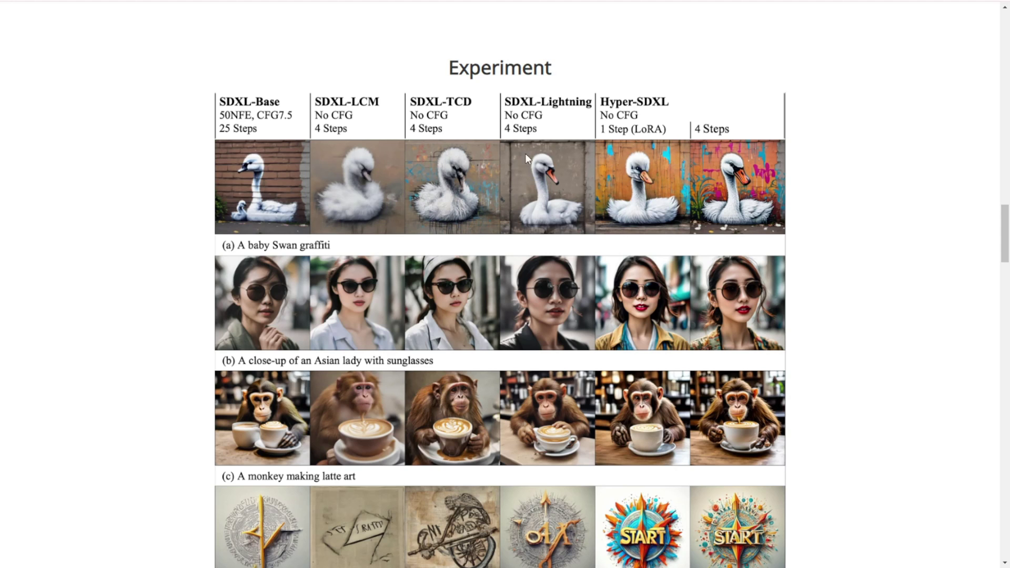
{"action": "scroll", "coordinate": [476, 301], "scroll_direction": "down", "scroll_amount": 2}
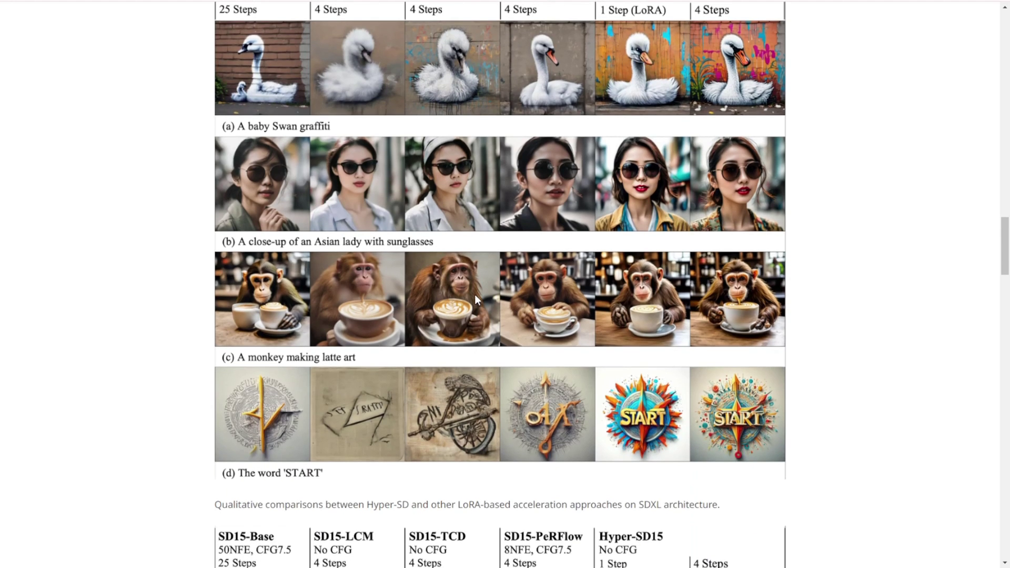
{"action": "scroll", "coordinate": [475, 296], "scroll_direction": "down", "scroll_amount": 3}
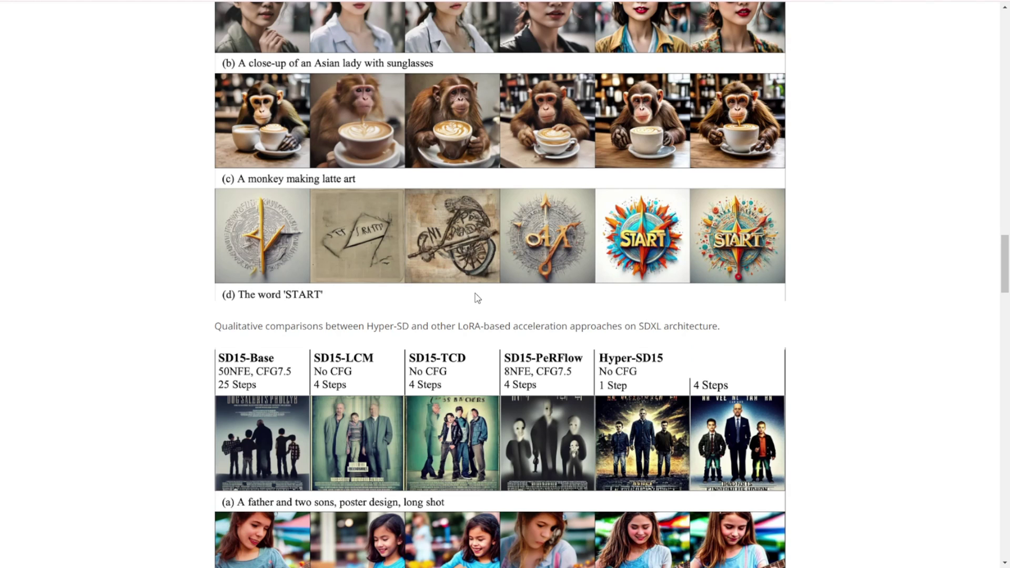
{"action": "scroll", "coordinate": [477, 297], "scroll_direction": "down", "scroll_amount": 2}
{"action": "scroll", "coordinate": [477, 297], "scroll_direction": "down", "scroll_amount": 2}
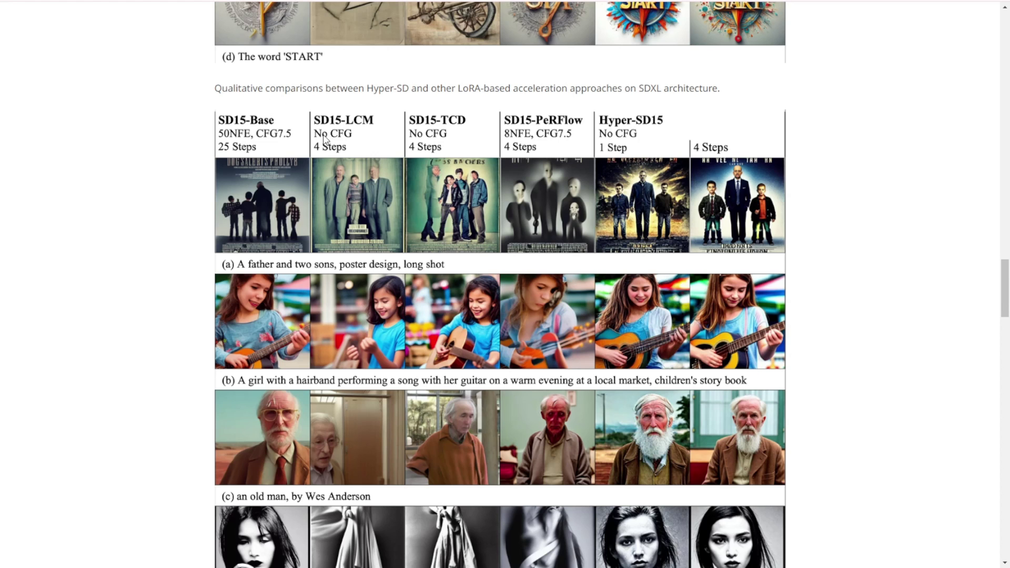
{"action": "scroll", "coordinate": [838, 320], "scroll_direction": "down", "scroll_amount": 10}
{"action": "scroll", "coordinate": [839, 320], "scroll_direction": "down", "scroll_amount": 12}
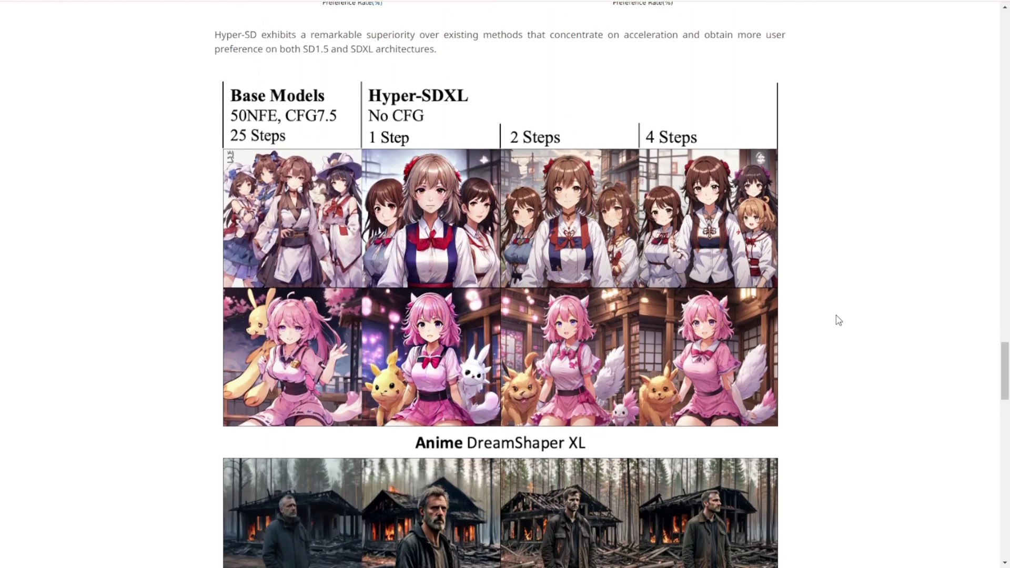
{"action": "scroll", "coordinate": [838, 320], "scroll_direction": "down", "scroll_amount": 5}
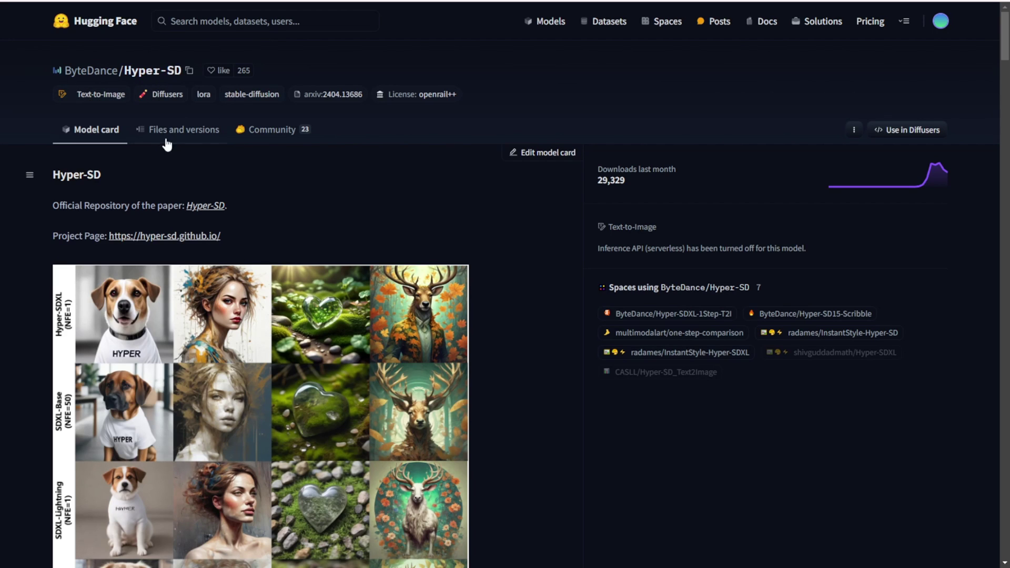
Open the file list of the ByteDance/Hyper-SD Hugging Face repository and examine the two Hyper-SDXL-1step-Unet checkpoint entries.
{"action": "scroll", "coordinate": [199, 165], "scroll_direction": "down", "scroll_amount": 2}
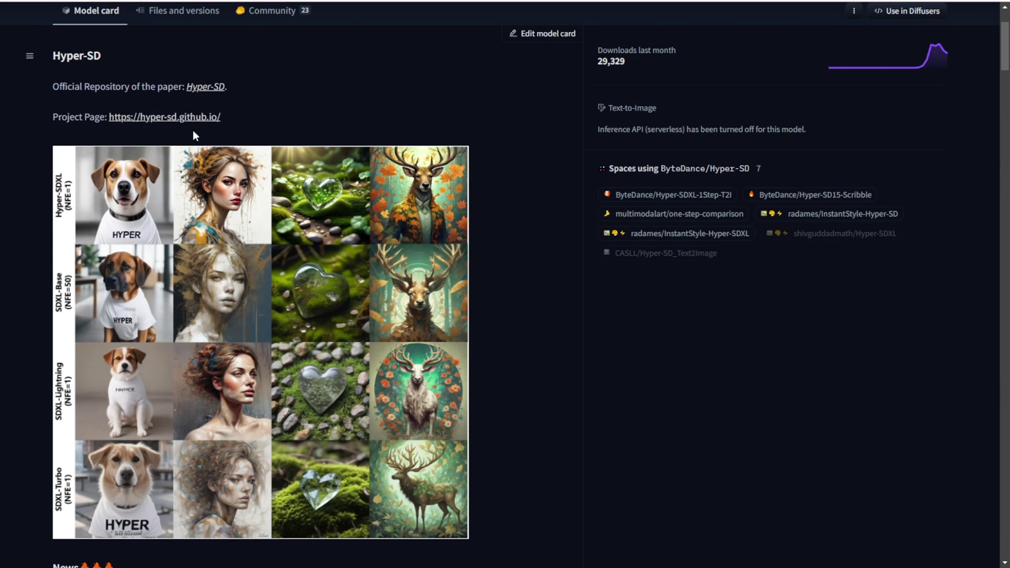
{"action": "scroll", "coordinate": [293, 135], "scroll_direction": "up", "scroll_amount": 2}
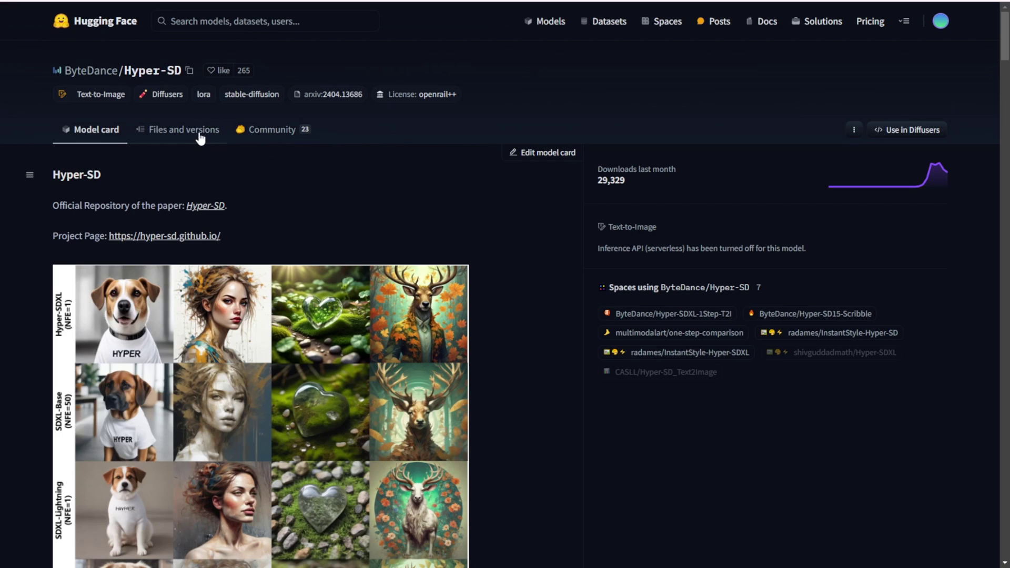
{"action": "left_click", "coordinate": [200, 137]}
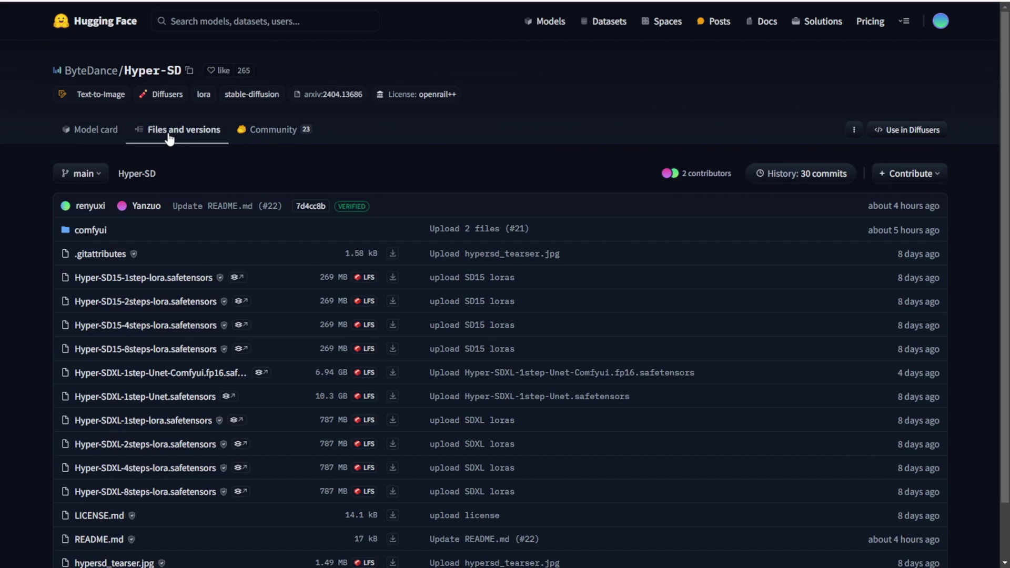
{"action": "scroll", "coordinate": [210, 214], "scroll_direction": "down", "scroll_amount": 1}
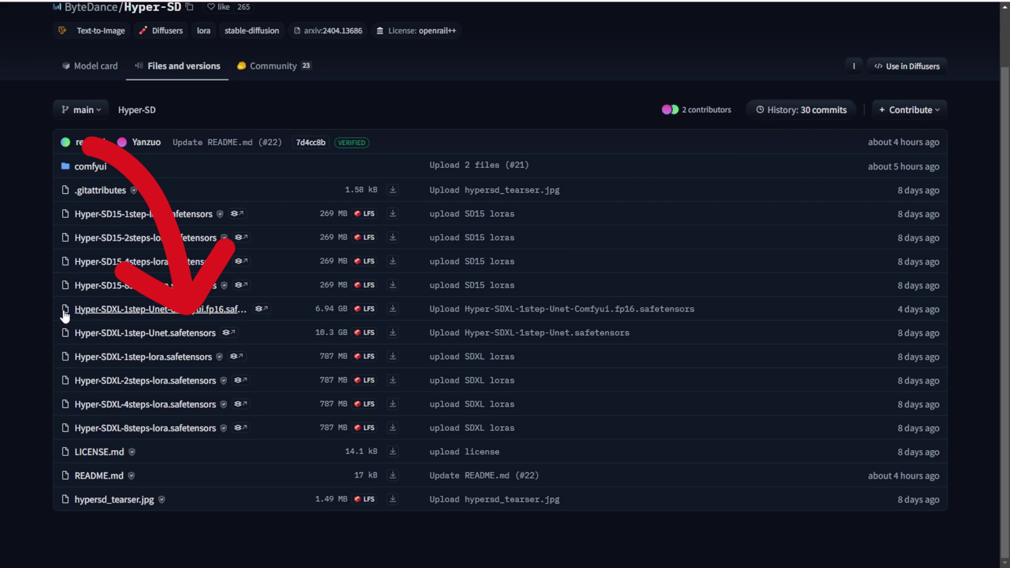
{"action": "left_click_drag", "start_coordinate": [56, 308], "coordinate": [710, 310]}
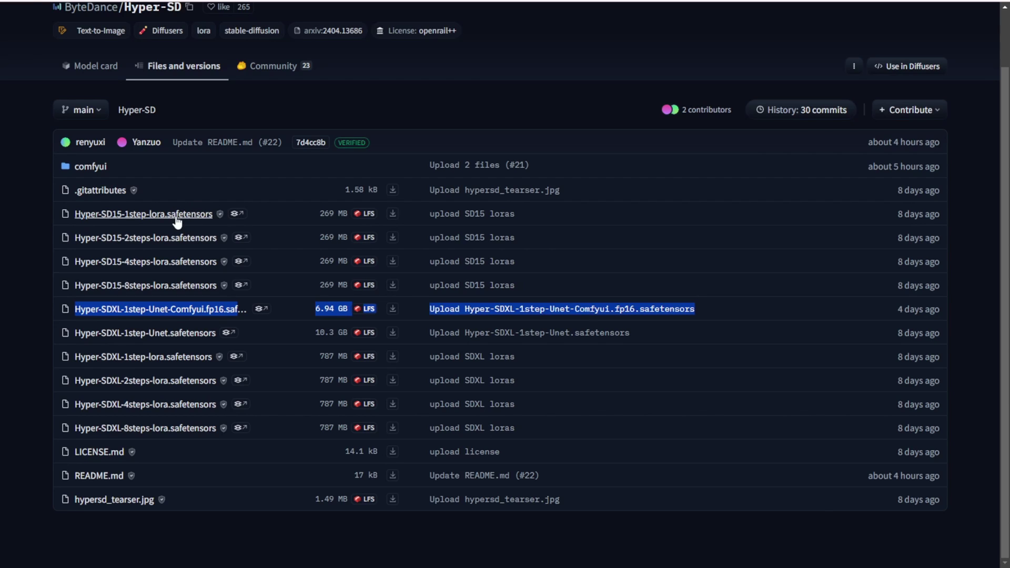
{"action": "left_click", "coordinate": [56, 336]}
{"action": "left_click_drag", "start_coordinate": [69, 335], "coordinate": [651, 331]}
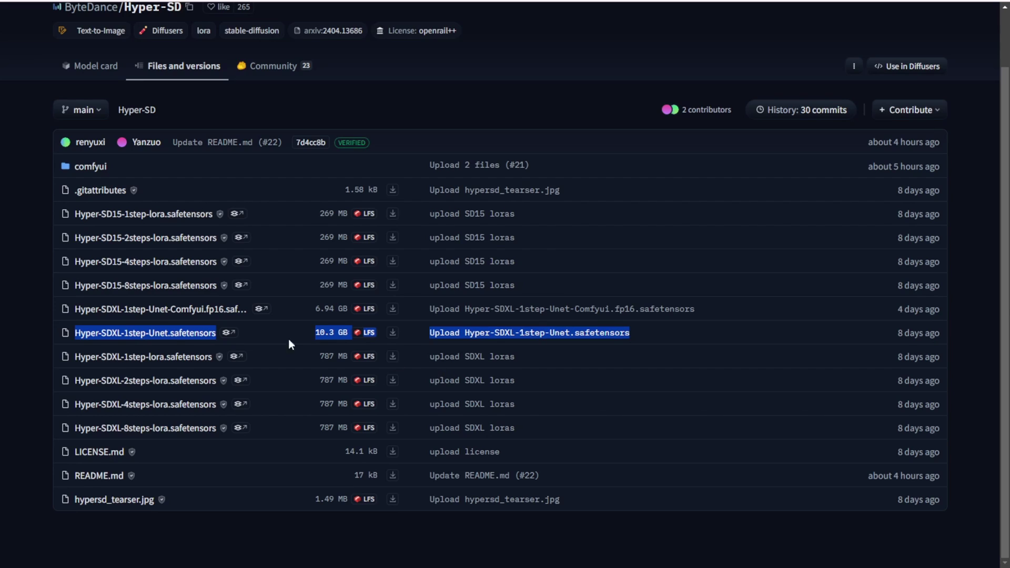
{"action": "left_click_drag", "start_coordinate": [38, 309], "coordinate": [695, 311]}
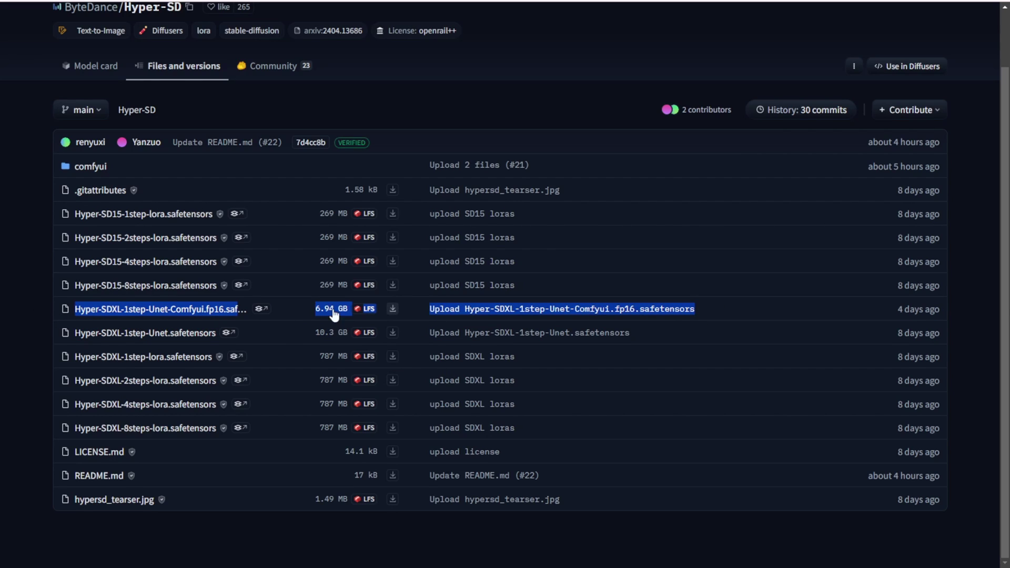
Open node.py in the repository's comfyui/ComfyUI-HyperSDXL1StepUnetScheduler folder and examine the scheduler code, including its category.
{"action": "left_click", "coordinate": [90, 166]}
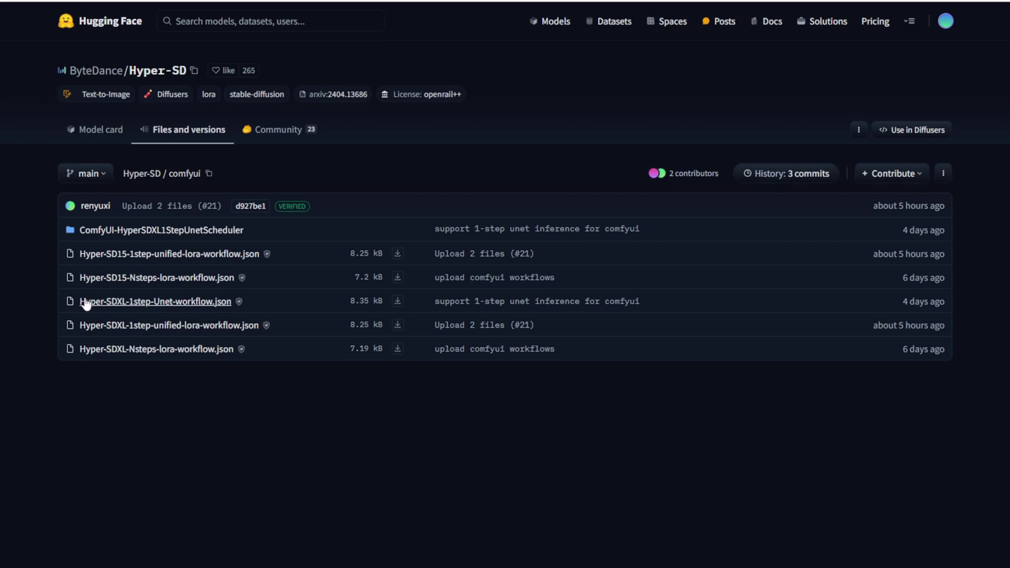
{"action": "left_click", "coordinate": [185, 231]}
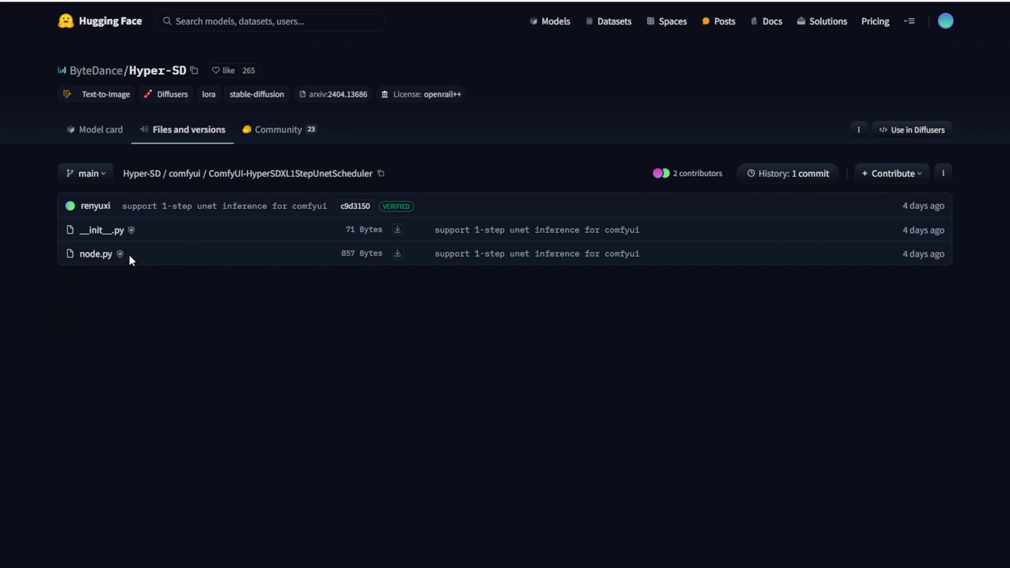
{"action": "left_click", "coordinate": [96, 254]}
{"action": "scroll", "coordinate": [219, 303], "scroll_direction": "down", "scroll_amount": 2}
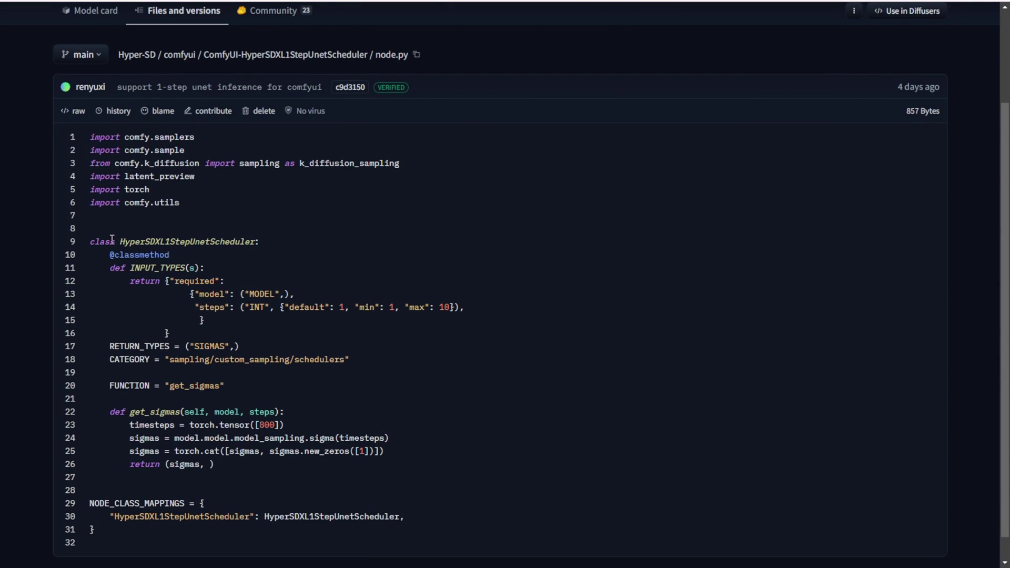
{"action": "scroll", "coordinate": [112, 245], "scroll_direction": "down", "scroll_amount": 1}
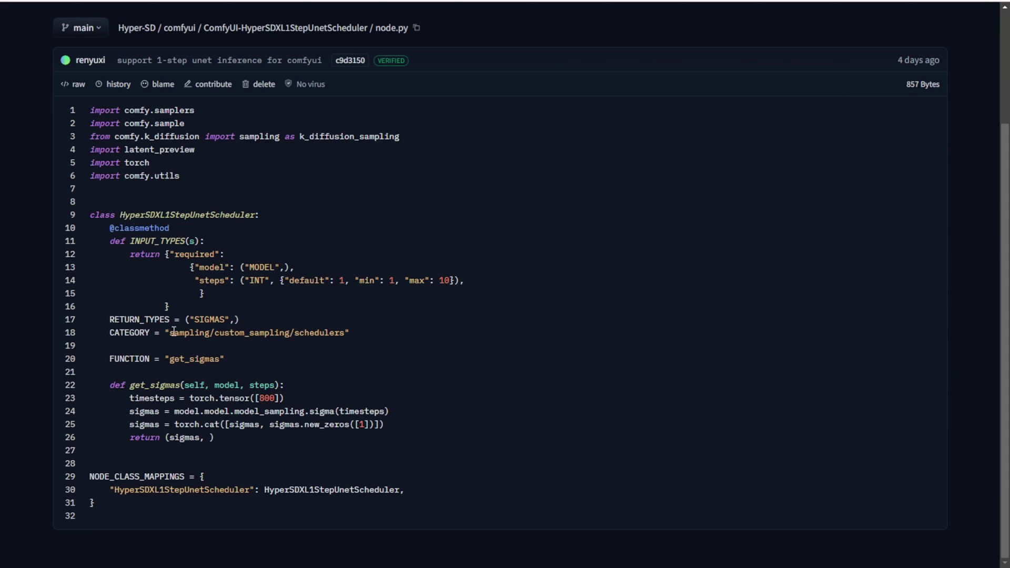
{"action": "left_click_drag", "start_coordinate": [169, 340], "coordinate": [349, 336]}
{"action": "left_click", "coordinate": [349, 336]}
{"action": "double_click", "coordinate": [198, 321]}
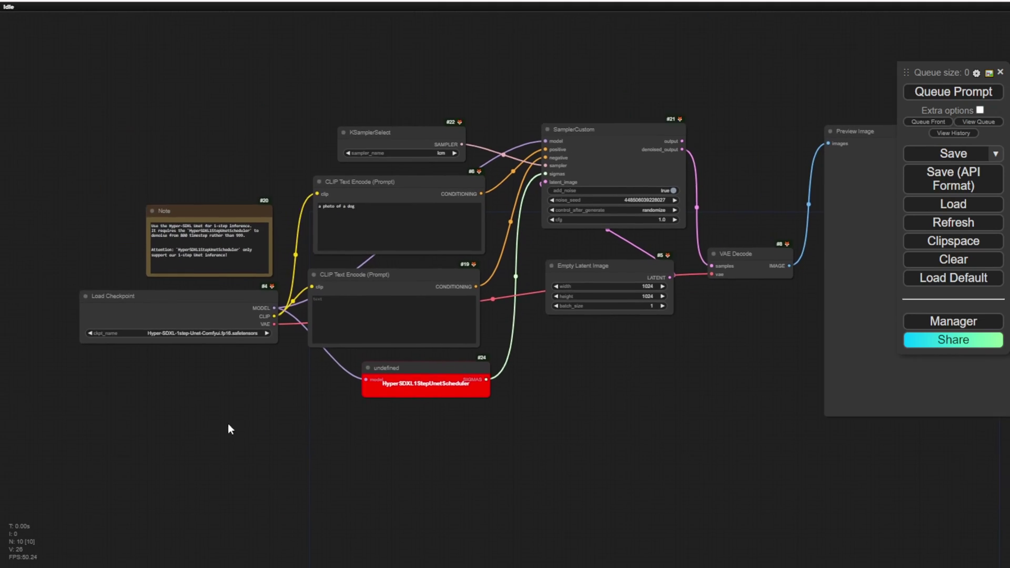
Switch to ComfyUI, review the loaded 1-step Unet workflow, and dismiss the missing node types message.
{"action": "scroll", "coordinate": [163, 428], "scroll_direction": "down", "scroll_amount": 2}
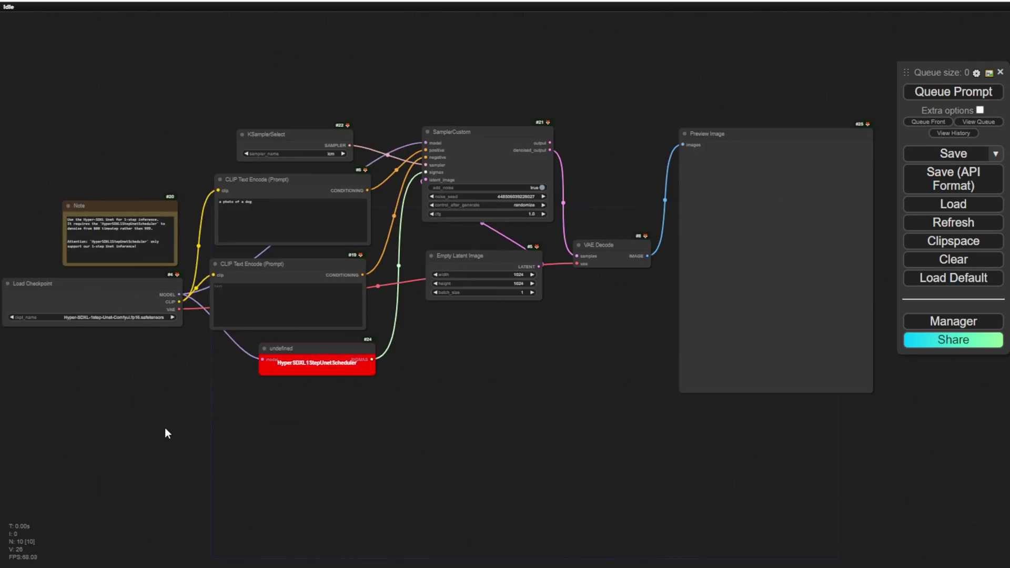
{"action": "left_click_drag", "start_coordinate": [165, 426], "coordinate": [217, 553]}
{"action": "scroll", "coordinate": [339, 483], "scroll_direction": "up", "scroll_amount": 2}
{"action": "scroll", "coordinate": [339, 483], "scroll_direction": "up", "scroll_amount": 5}
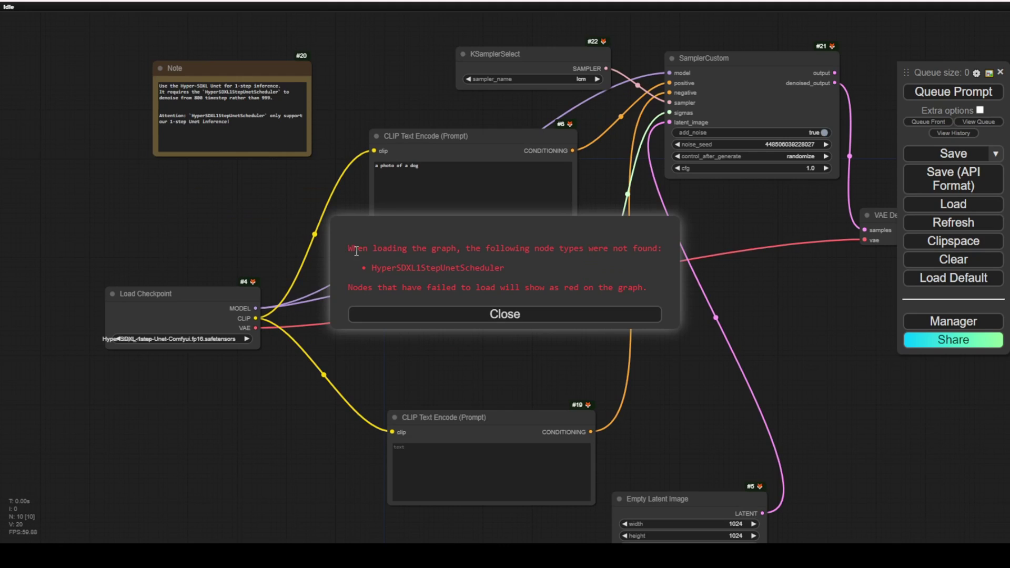
{"action": "left_click_drag", "start_coordinate": [347, 248], "coordinate": [662, 249]}
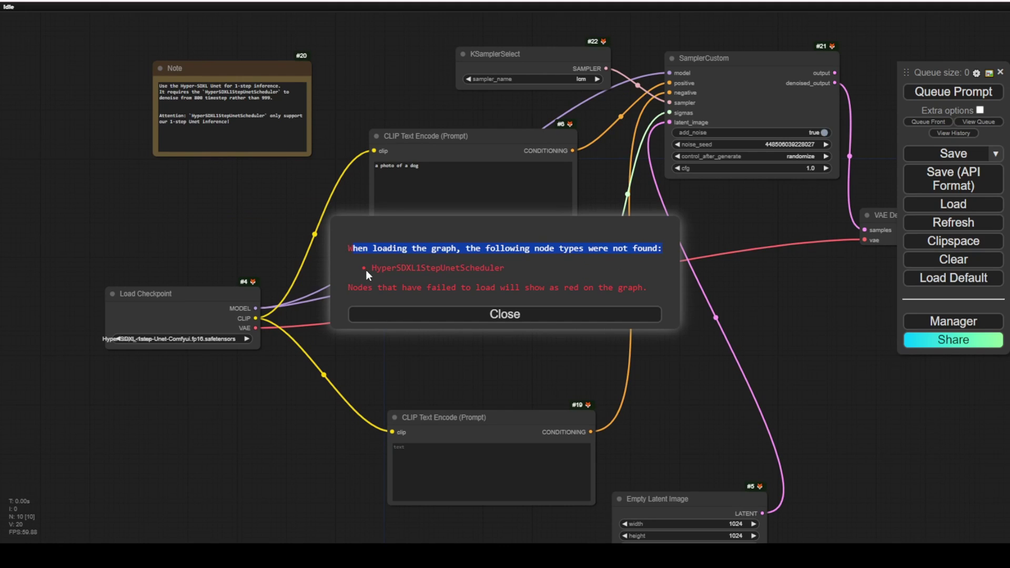
{"action": "left_click_drag", "start_coordinate": [366, 270], "coordinate": [469, 271]}
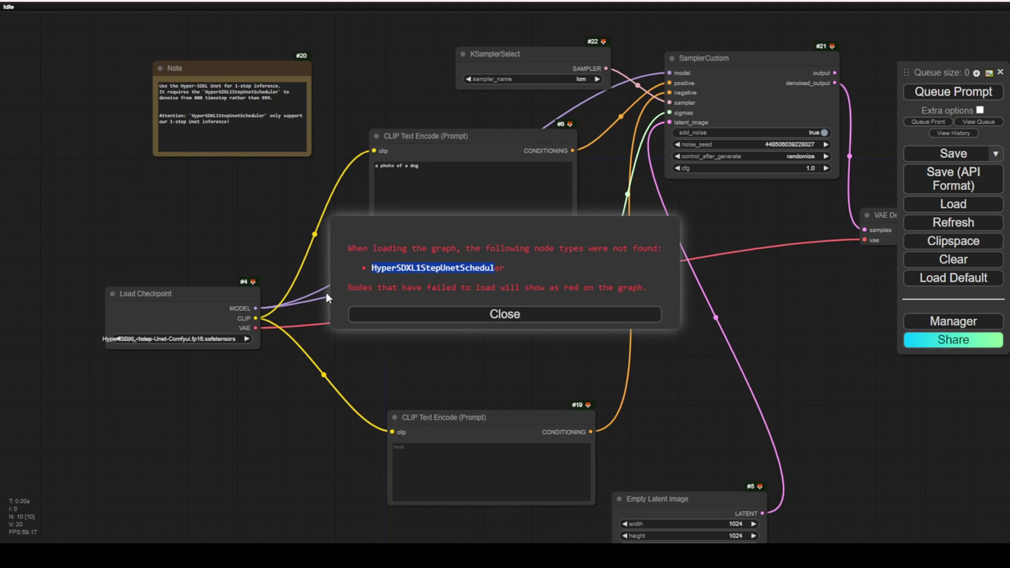
{"action": "left_click_drag", "start_coordinate": [347, 287], "coordinate": [645, 287]}
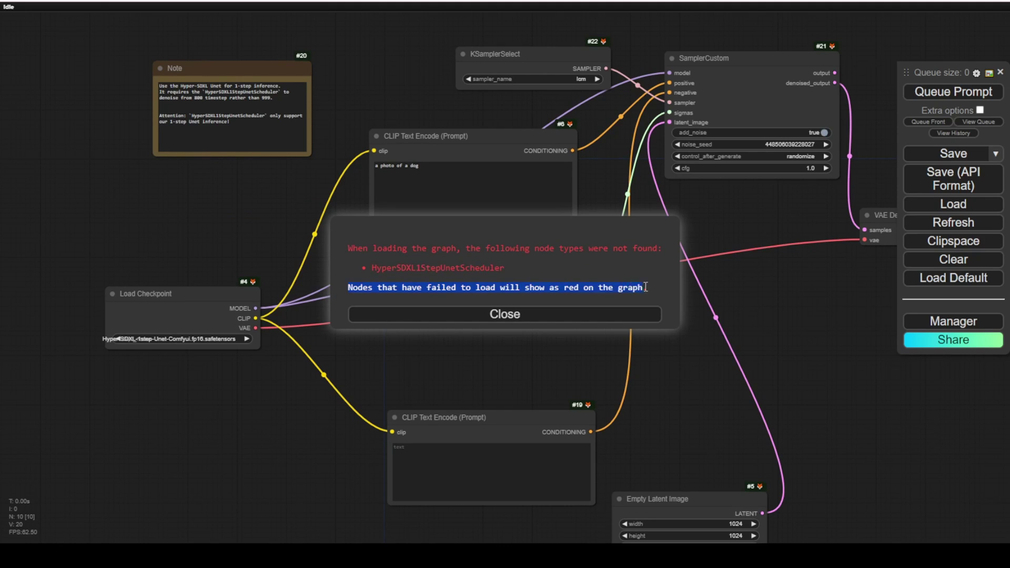
{"action": "left_click", "coordinate": [532, 314]}
Install Simswap Node for ComfyUI (ByteDance) from the list of missing custom nodes.
{"action": "left_click_drag", "start_coordinate": [516, 262], "coordinate": [505, 284]}
{"action": "left_click_drag", "start_coordinate": [727, 255], "coordinate": [677, 364]}
{"action": "scroll", "coordinate": [677, 364], "scroll_direction": "up", "scroll_amount": 3}
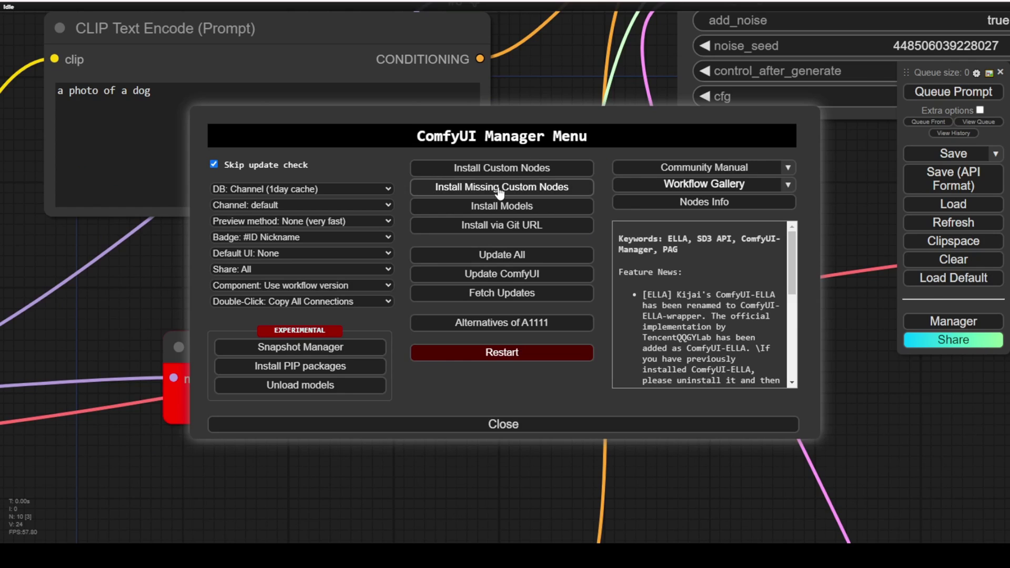
{"action": "left_click", "coordinate": [499, 189]}
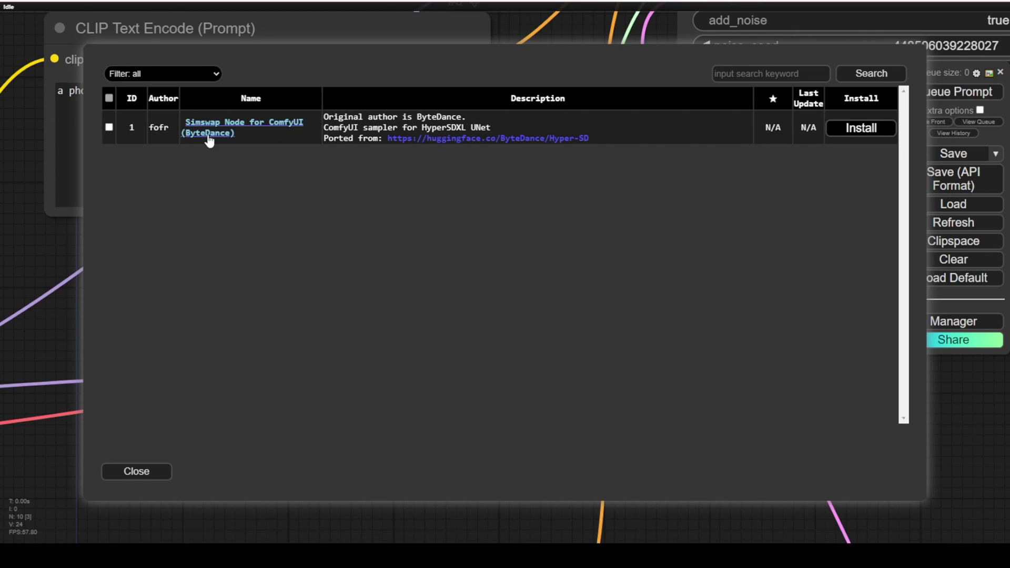
{"action": "left_click_drag", "start_coordinate": [323, 117], "coordinate": [457, 119]}
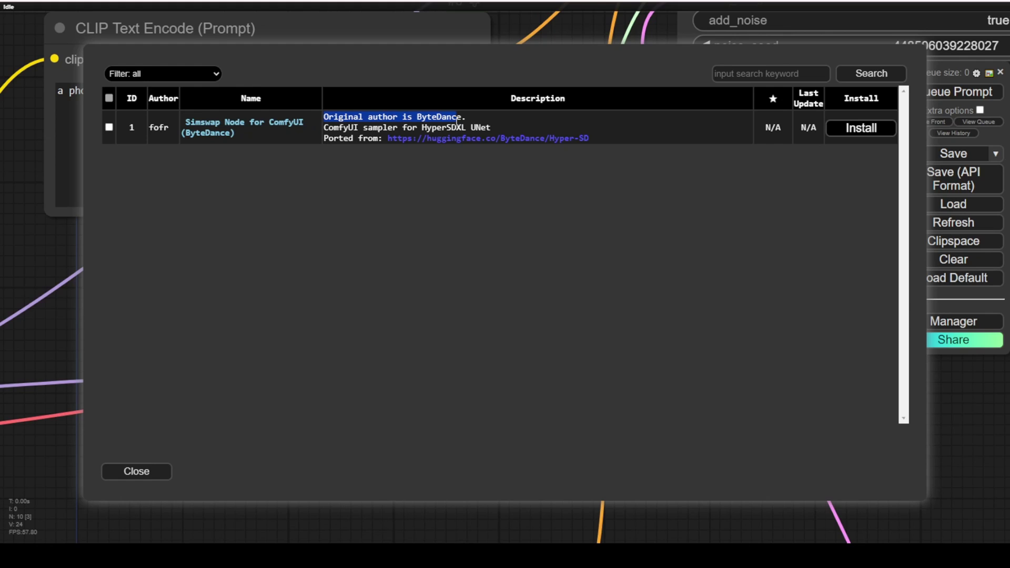
{"action": "left_click", "coordinate": [355, 130]}
{"action": "mouse_move", "coordinate": [336, 129]}
{"action": "left_mouse_down"}
{"action": "mouse_move", "coordinate": [495, 128]}
{"action": "mouse_move", "coordinate": [321, 133]}
{"action": "left_mouse_up"}
{"action": "left_click", "coordinate": [346, 131]}
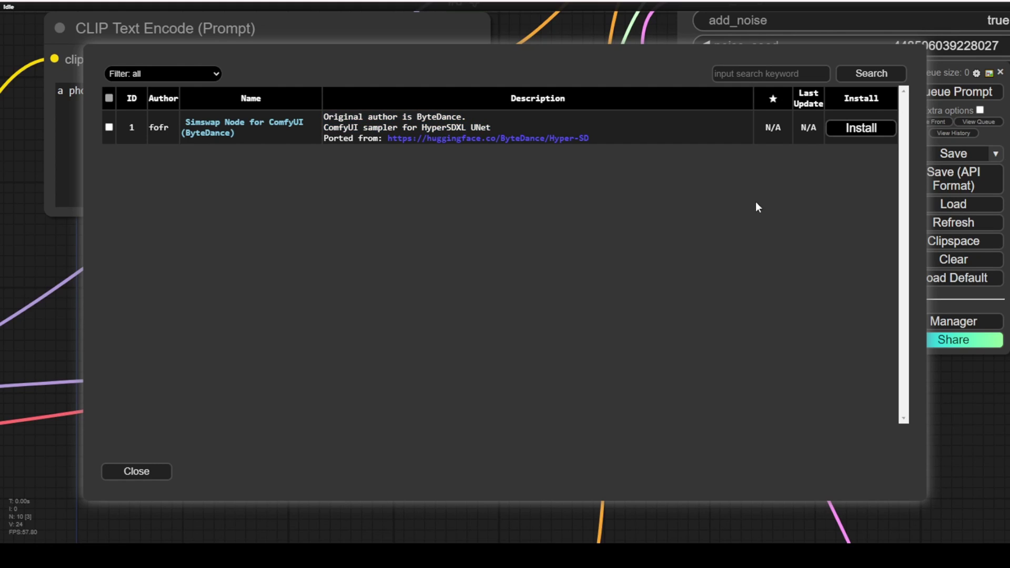
{"action": "left_click", "coordinate": [881, 133]}
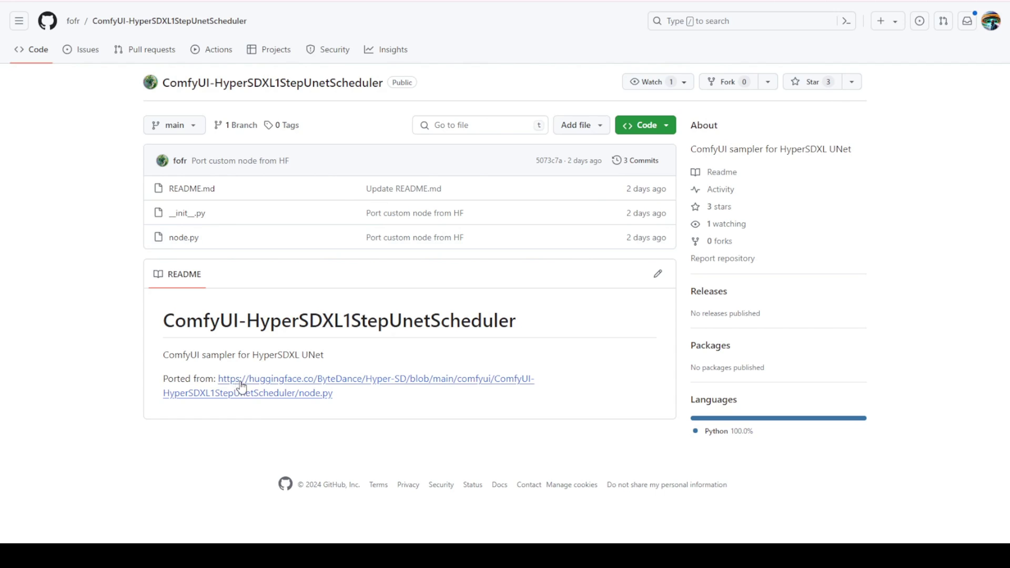
Examine node.py in the ComfyUI-HyperSDXL1StepUnetScheduler GitHub repository and open the matching scheduler folder on Hugging Face.
{"action": "left_click", "coordinate": [192, 239]}
{"action": "scroll", "coordinate": [279, 235], "scroll_direction": "down", "scroll_amount": 2}
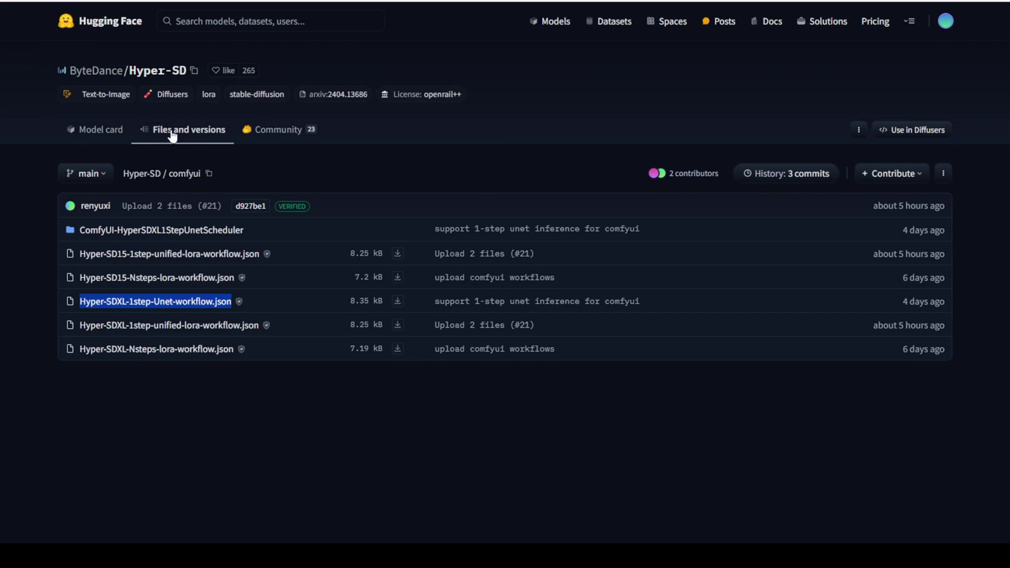
{"action": "left_click", "coordinate": [167, 229]}
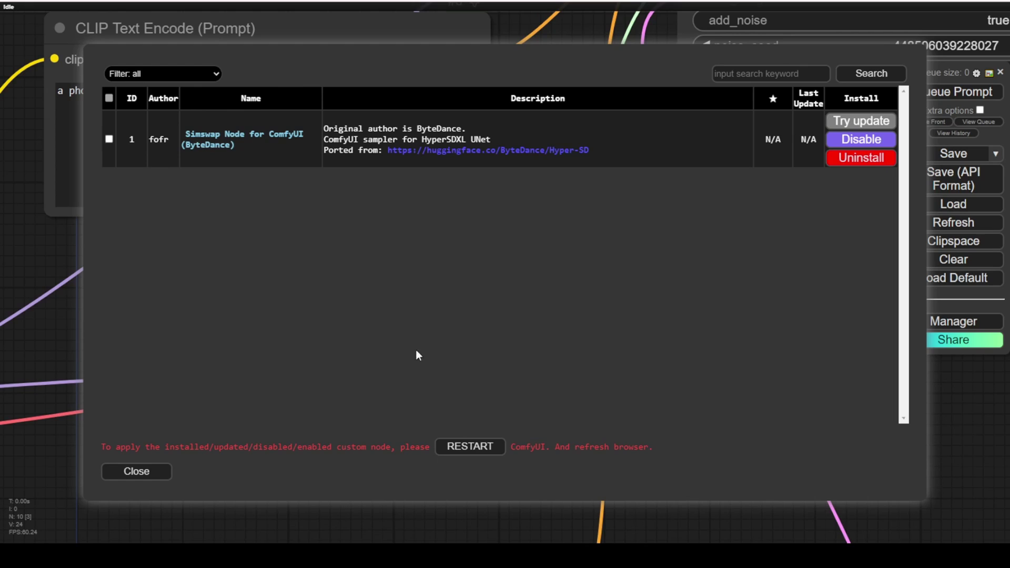
Restart ComfyUI to load the installed custom node, and move the HyperSDXL1StepUnetScheduler node slightly closer to the empty prompt node.
{"action": "left_click", "coordinate": [469, 446]}
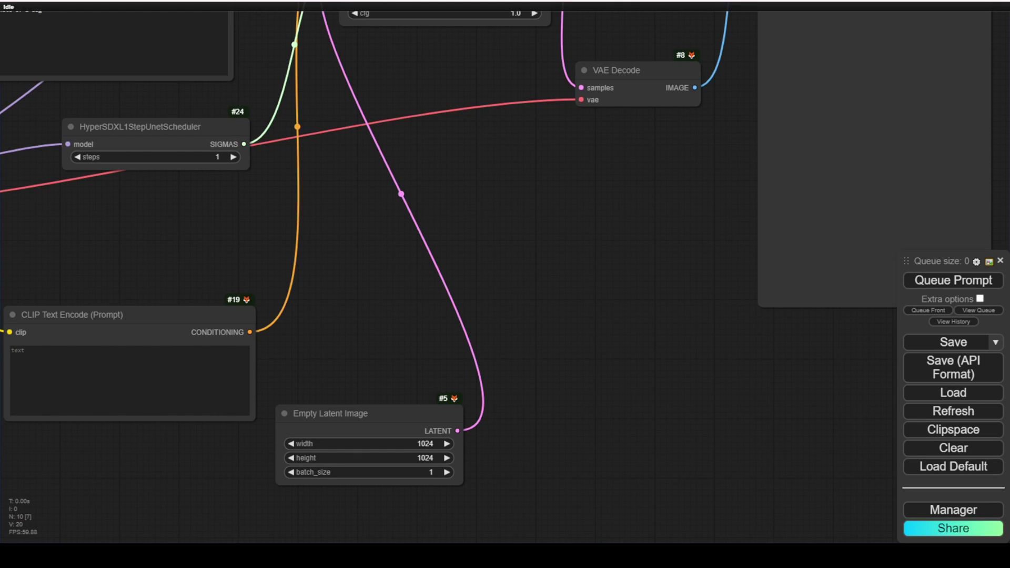
{"action": "scroll", "coordinate": [353, 162], "scroll_direction": "down", "scroll_amount": 3}
{"action": "left_click_drag", "start_coordinate": [361, 221], "coordinate": [561, 259]}
{"action": "scroll", "coordinate": [460, 230], "scroll_direction": "up", "scroll_amount": 4}
{"action": "scroll", "coordinate": [387, 220], "scroll_direction": "up", "scroll_amount": 3}
{"action": "left_click_drag", "start_coordinate": [381, 215], "coordinate": [373, 261]}
{"action": "left_click_drag", "start_coordinate": [378, 158], "coordinate": [378, 212]}
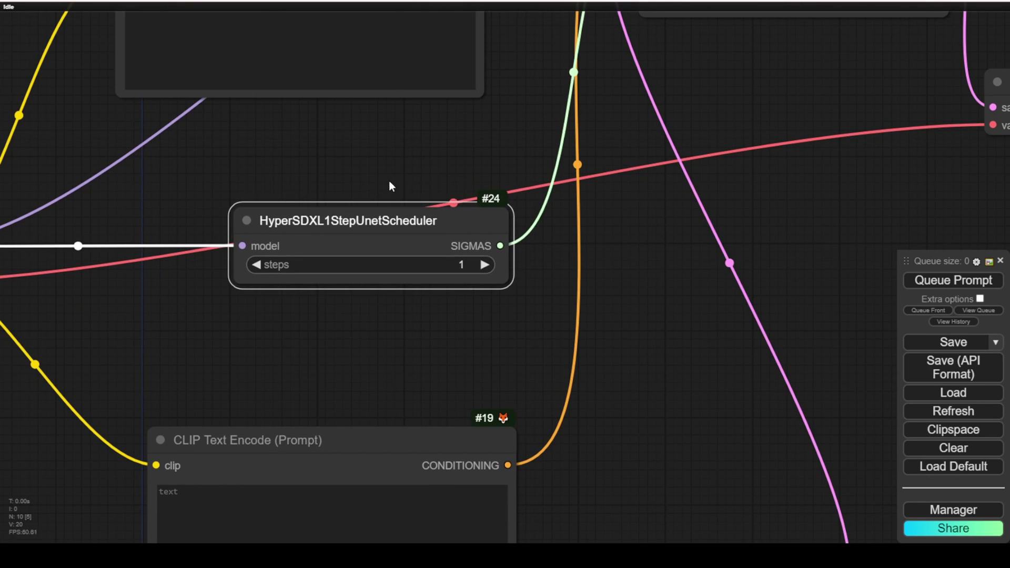
{"action": "scroll", "coordinate": [390, 181], "scroll_direction": "down", "scroll_amount": 5}
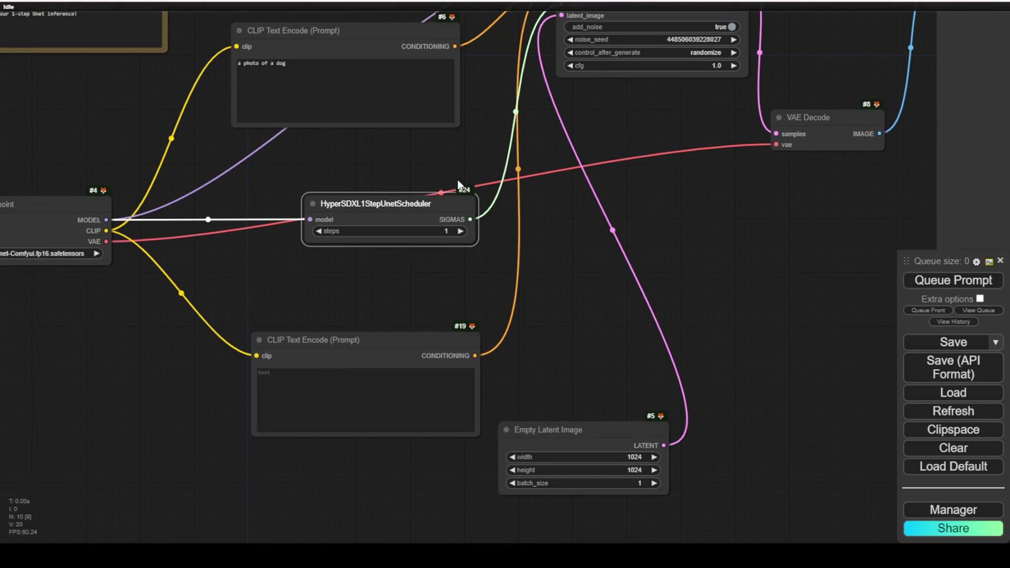
Move the HyperSDXL1StepUnetScheduler node slightly up toward the "a photo of a dog" prompt node and check its steps setting.
{"action": "left_click_drag", "start_coordinate": [566, 247], "coordinate": [430, 350]}
{"action": "left_click_drag", "start_coordinate": [315, 314], "coordinate": [310, 276]}
{"action": "scroll", "coordinate": [294, 276], "scroll_direction": "up", "scroll_amount": 8}
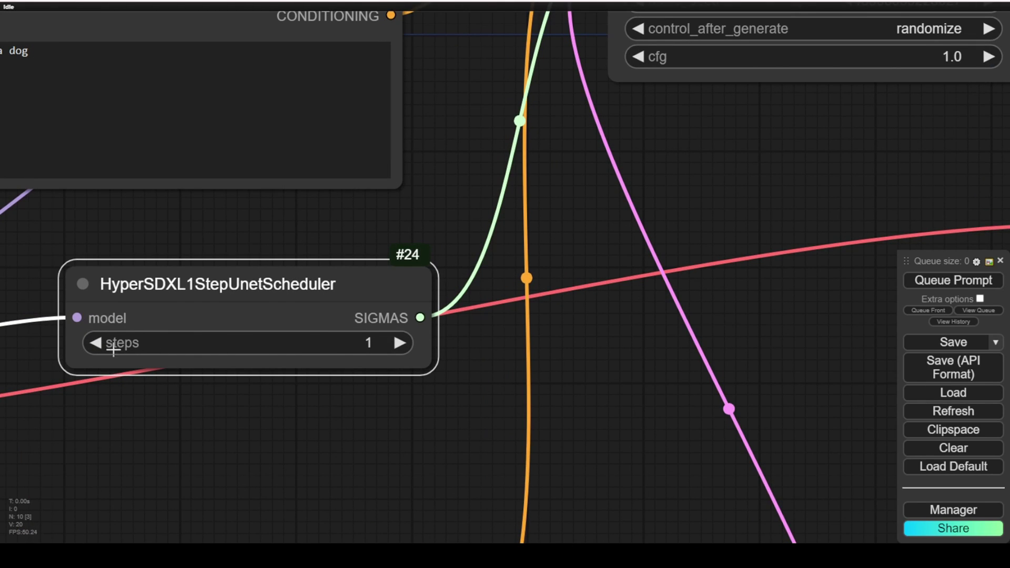
{"action": "scroll", "coordinate": [447, 327], "scroll_direction": "down", "scroll_amount": 8}
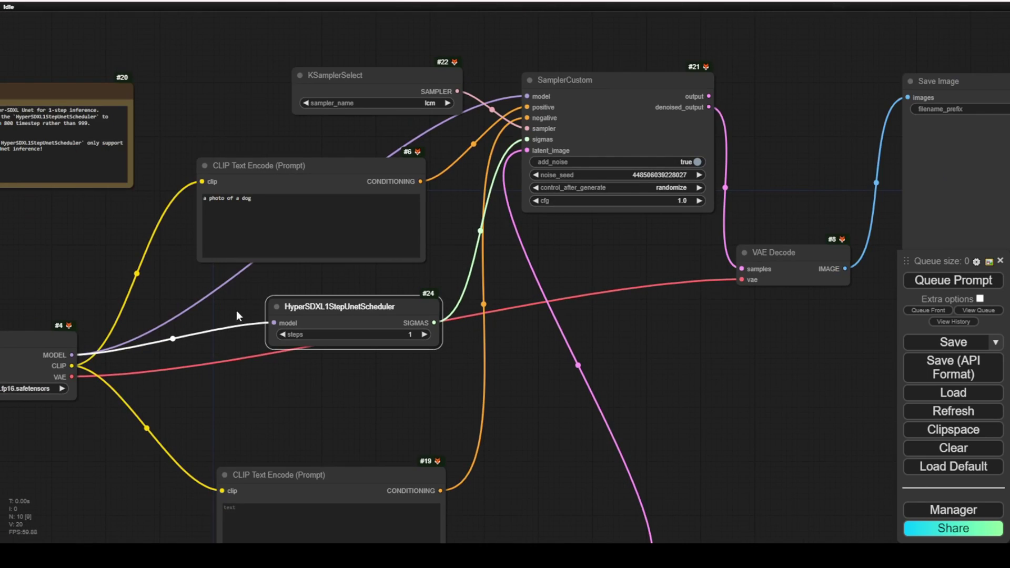
Widen the Load Checkpoint node so the full checkpoint file name fits.
{"action": "left_click_drag", "start_coordinate": [235, 310], "coordinate": [515, 266]}
{"action": "scroll", "coordinate": [263, 332], "scroll_direction": "up", "scroll_amount": 8}
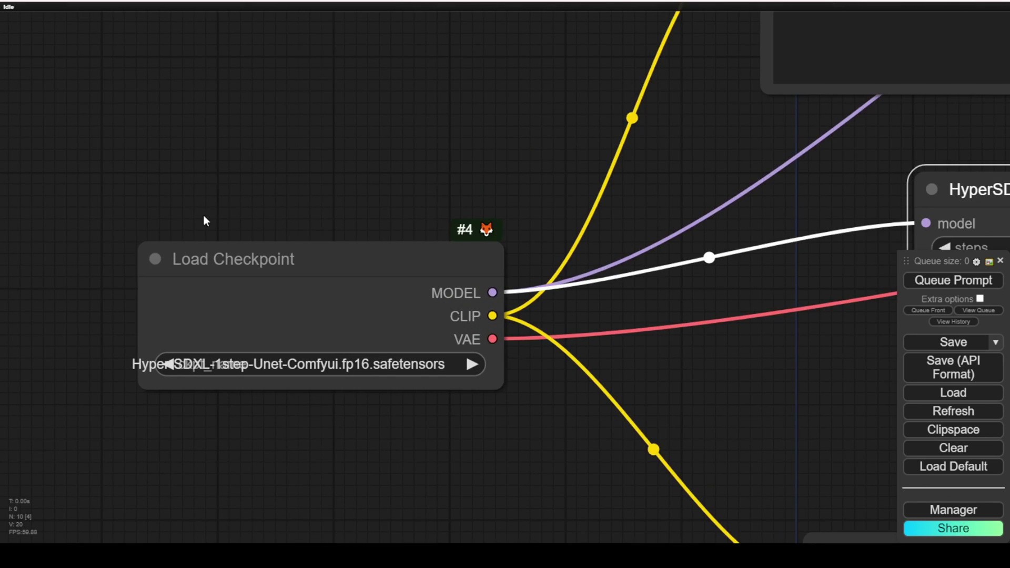
{"action": "left_click_drag", "start_coordinate": [205, 198], "coordinate": [149, 99]}
{"action": "left_click_drag", "start_coordinate": [443, 272], "coordinate": [590, 273]}
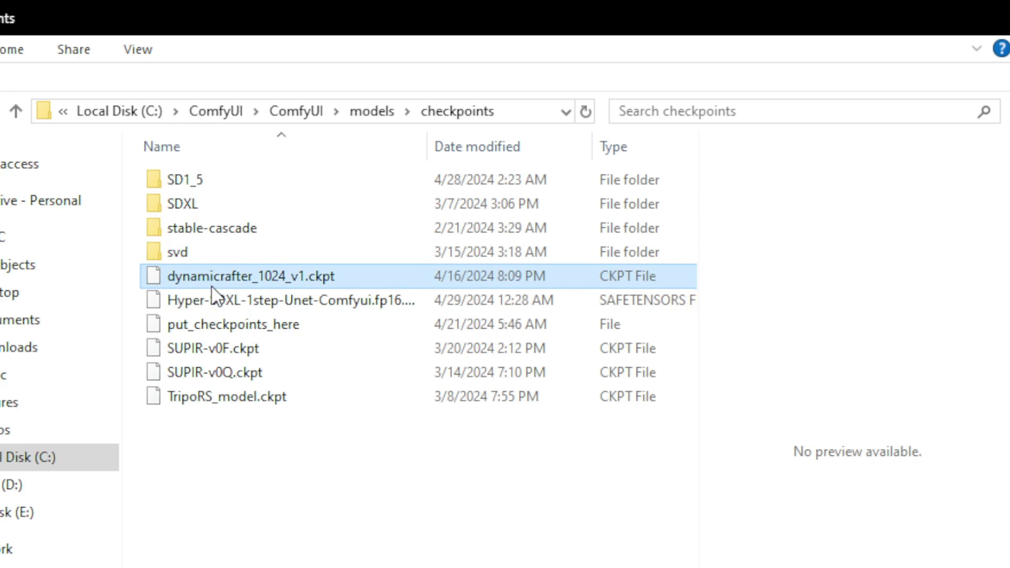
Locate Hyper-SDXL-1step-Unet-Comfyui.fp16.safetensors in the checkpoints folder, widening the Name column, and look through the parent models folder.
{"action": "left_click", "coordinate": [176, 302]}
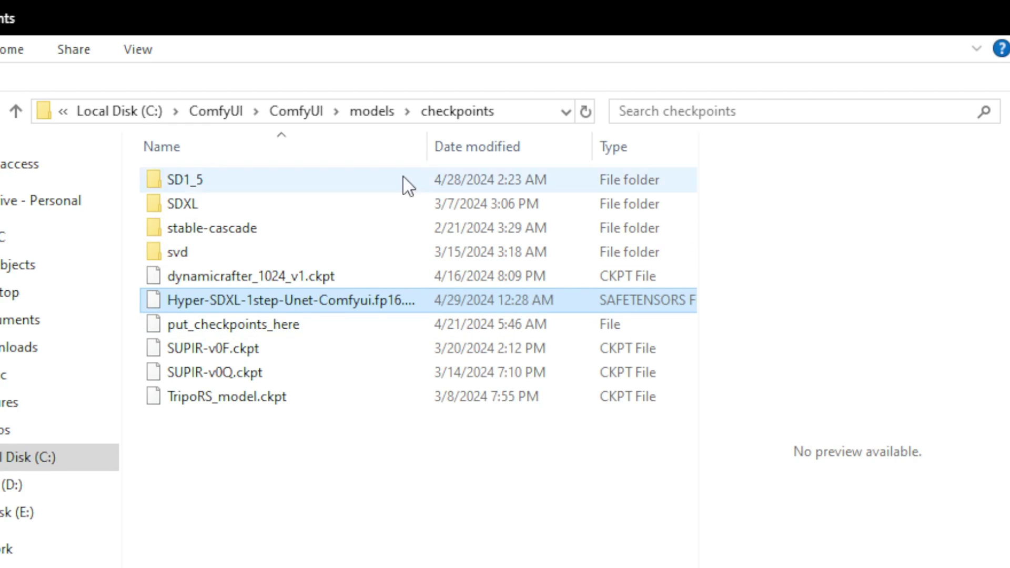
{"action": "left_click_drag", "start_coordinate": [430, 145], "coordinate": [487, 151]}
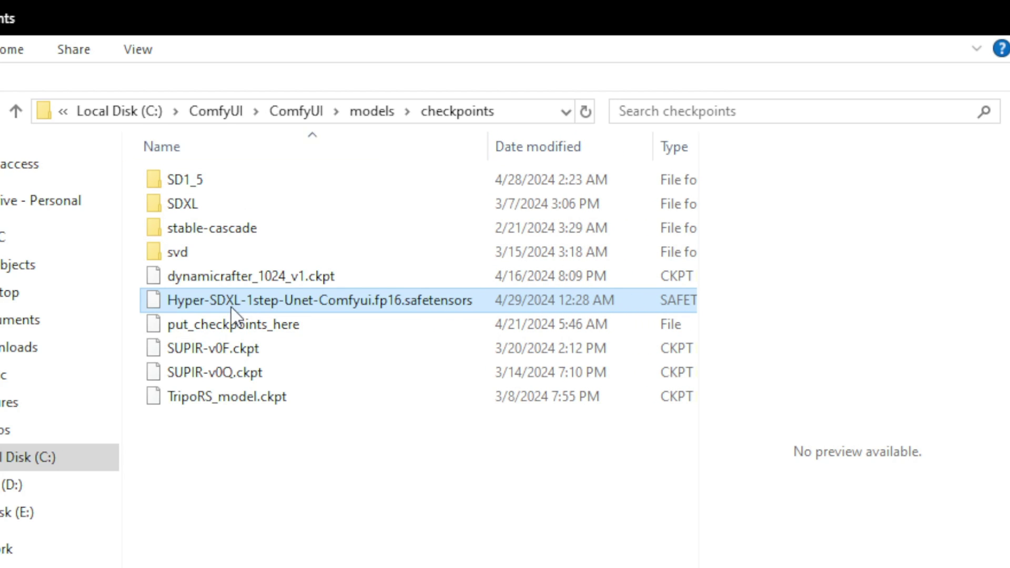
{"action": "left_click", "coordinate": [370, 112]}
{"action": "double_click", "coordinate": [216, 252]}
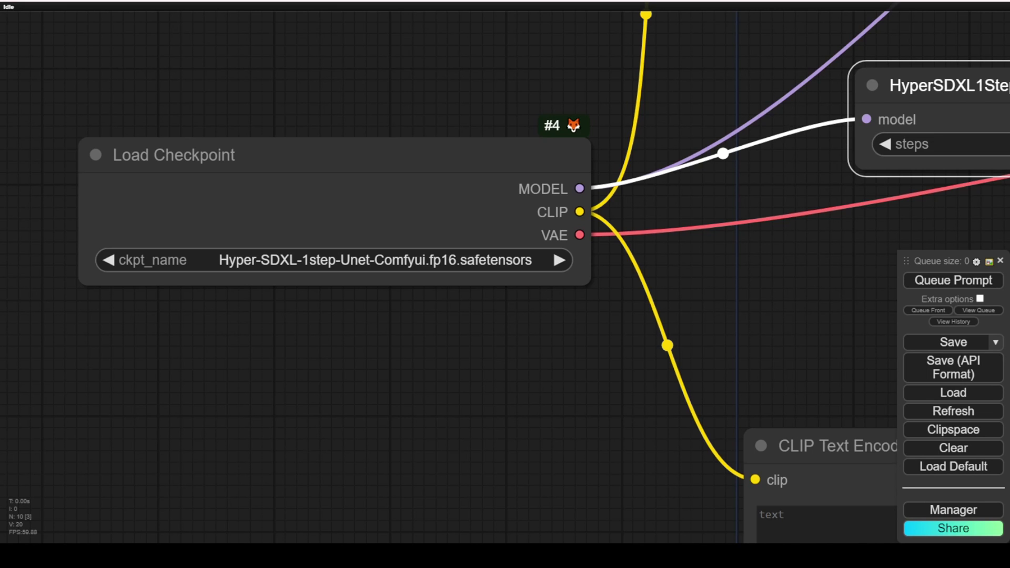
Return to the ComfyUI workflow and enlarge the Note node above Load Checkpoint to give its text more room.
{"action": "scroll", "coordinate": [472, 339], "scroll_direction": "down", "scroll_amount": 7}
{"action": "left_click_drag", "start_coordinate": [523, 391], "coordinate": [270, 249]}
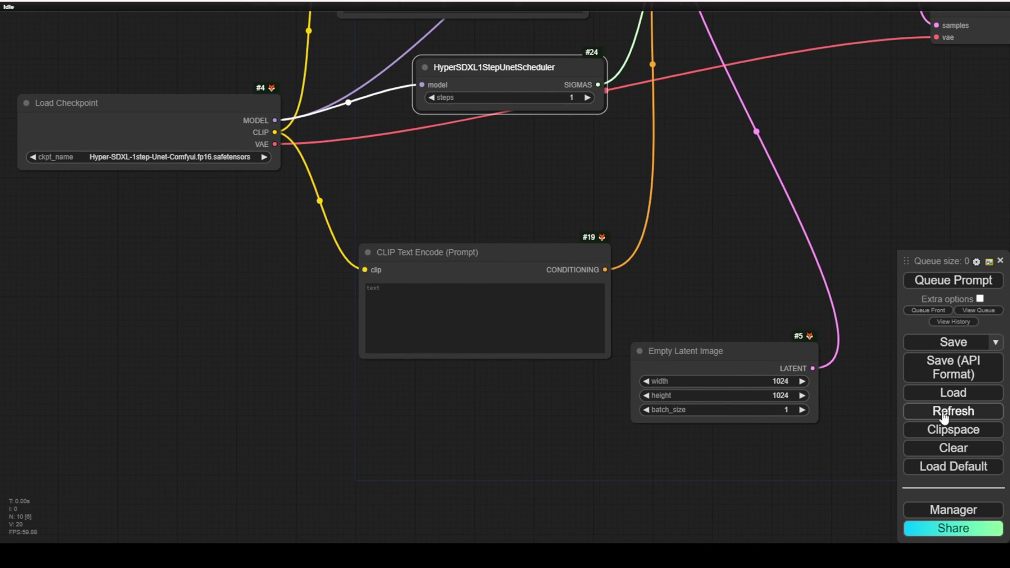
{"action": "scroll", "coordinate": [409, 378], "scroll_direction": "down", "scroll_amount": 4}
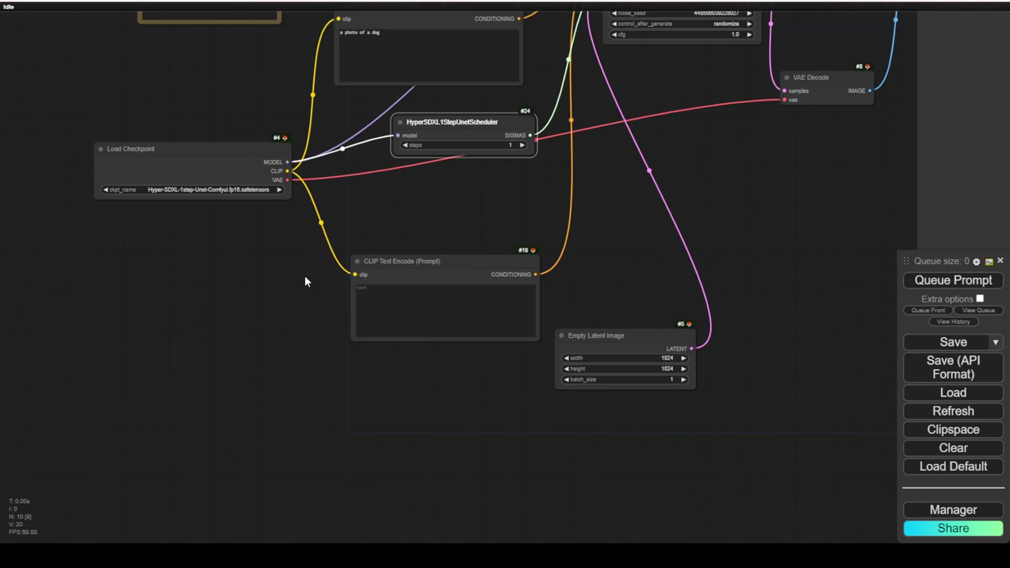
{"action": "left_click_drag", "start_coordinate": [162, 444], "coordinate": [242, 430]}
{"action": "scroll", "coordinate": [152, 202], "scroll_direction": "up", "scroll_amount": 2}
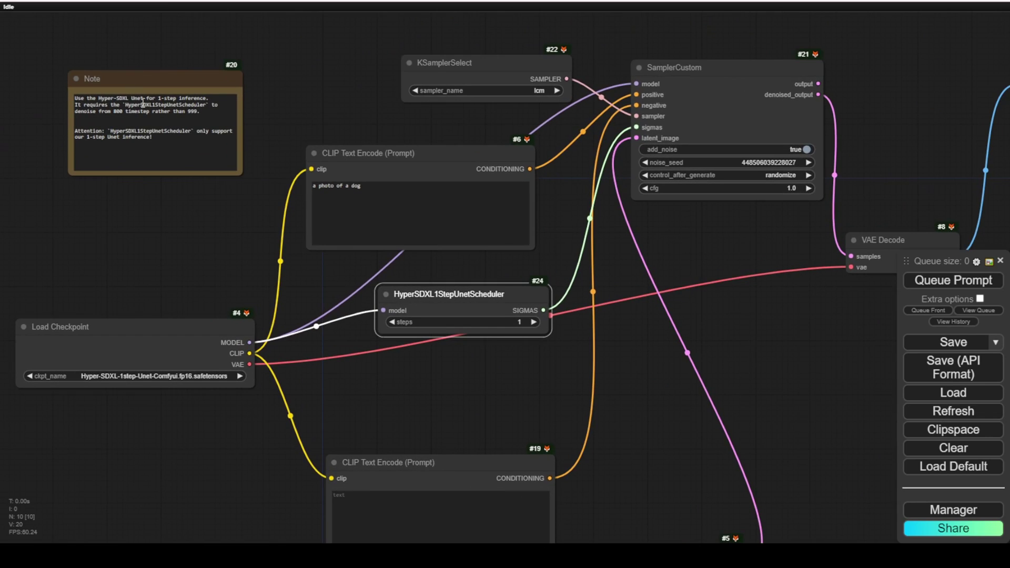
{"action": "left_click_drag", "start_coordinate": [237, 178], "coordinate": [267, 262]}
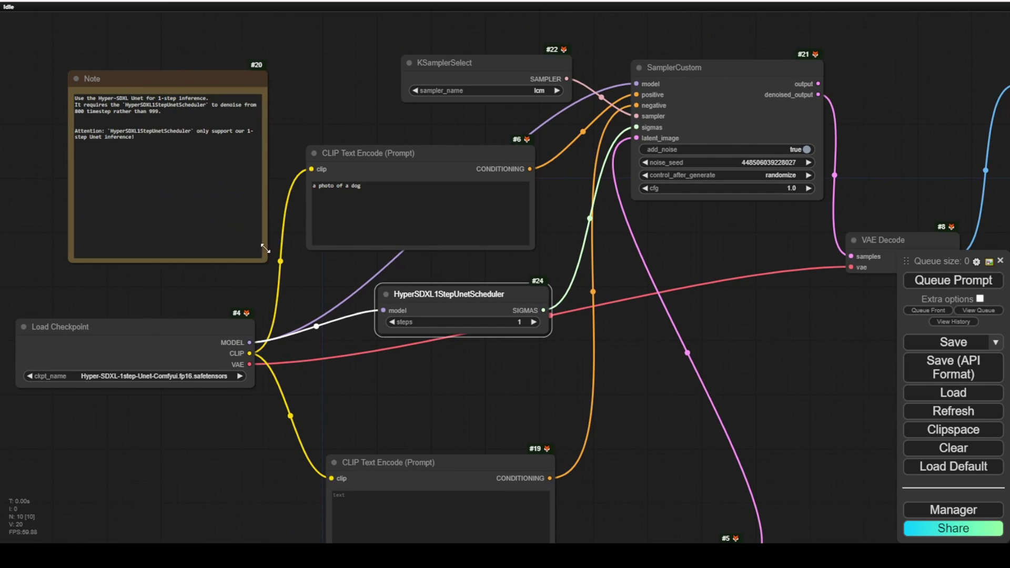
{"action": "scroll", "coordinate": [150, 67], "scroll_direction": "up", "scroll_amount": 7}
{"action": "left_click_drag", "start_coordinate": [188, 61], "coordinate": [243, 57]}
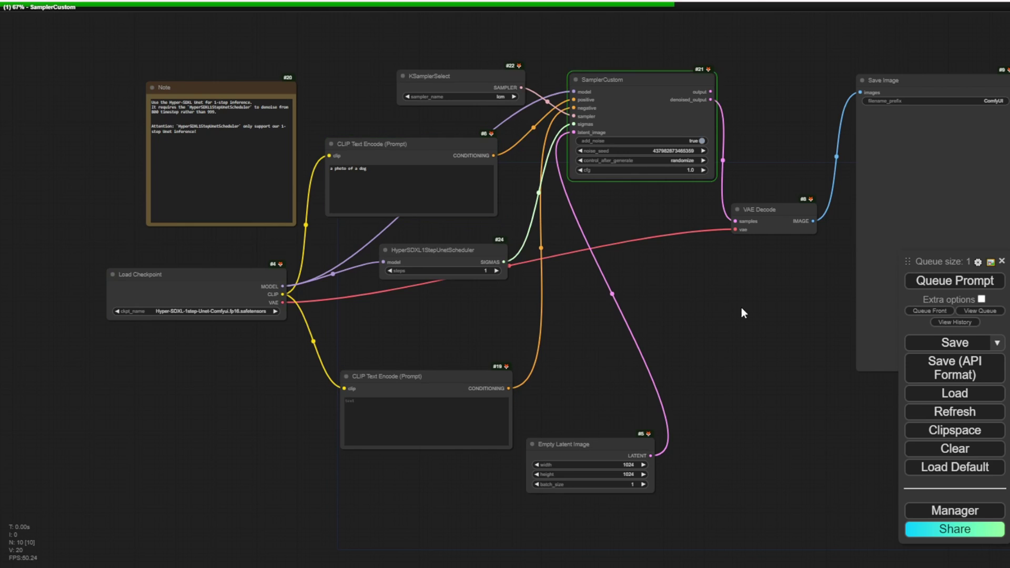
Replace the Save Image node with a Preview Image node connected to the VAE Decode image output.
{"action": "left_click_drag", "start_coordinate": [746, 308], "coordinate": [636, 373]}
{"action": "left_click_drag", "start_coordinate": [681, 262], "coordinate": [619, 349]}
{"action": "left_click", "coordinate": [635, 415]}
{"action": "left_click", "coordinate": [769, 135]}
{"action": "key", "text": "Delete"}
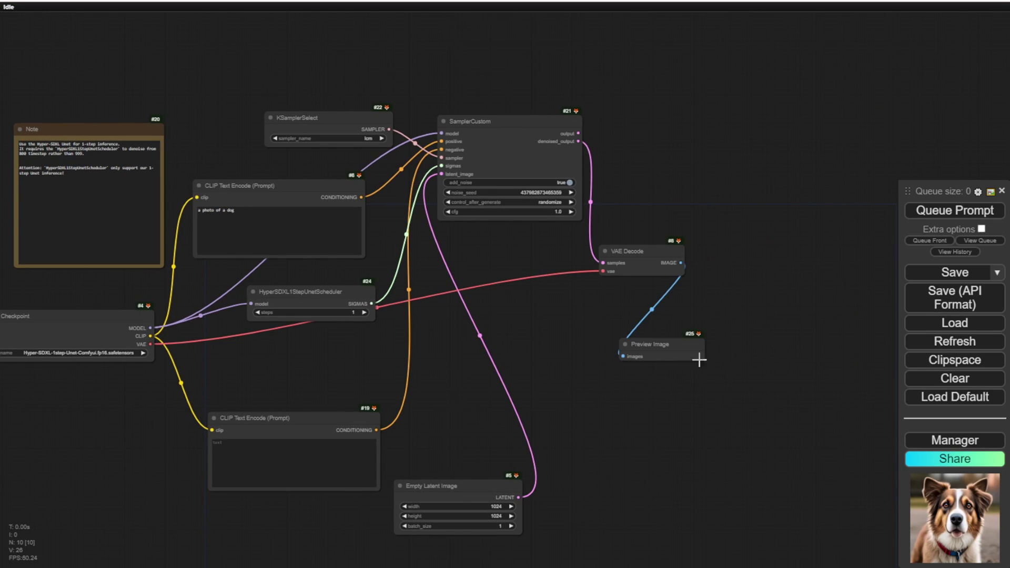
Enlarge the Preview Image node to a large display area below VAE Decode.
{"action": "left_click_drag", "start_coordinate": [702, 359], "coordinate": [877, 551]}
{"action": "left_click_drag", "start_coordinate": [797, 309], "coordinate": [651, 155]}
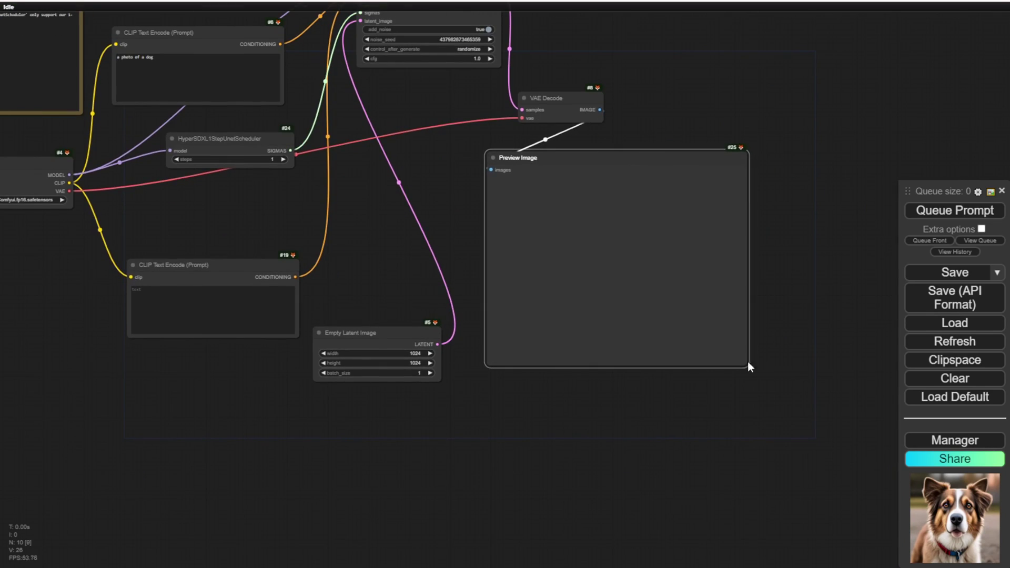
{"action": "left_click_drag", "start_coordinate": [747, 362], "coordinate": [811, 430]}
Generate two images in a row with the prompt "a photo of a dog".
{"action": "left_click", "coordinate": [962, 211]}
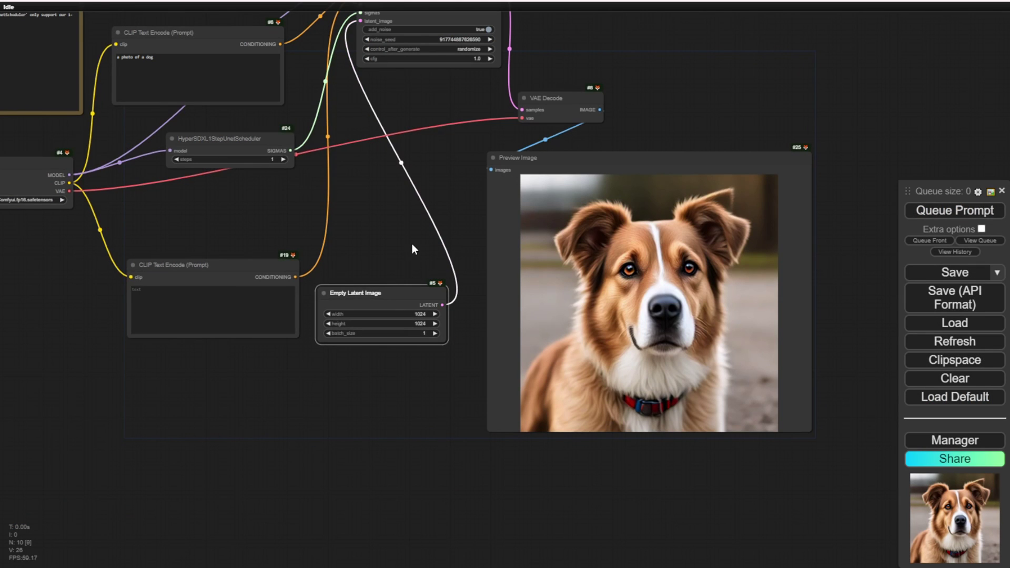
{"action": "scroll", "coordinate": [380, 451], "scroll_direction": "down", "scroll_amount": 2}
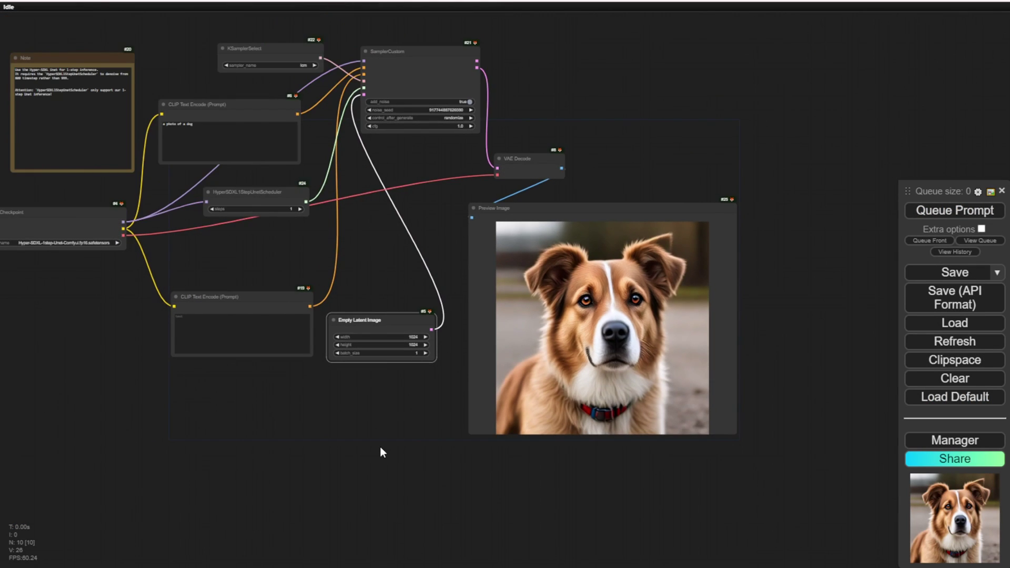
{"action": "left_click", "coordinate": [951, 212]}
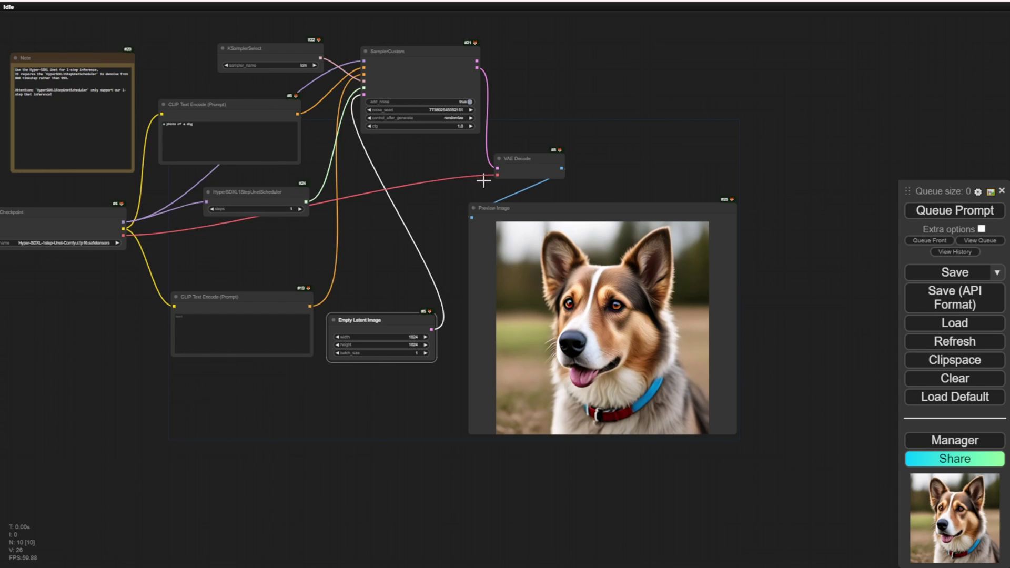
Replace the positive prompt with "futuristic city landscape view , top view" and generate the image.
{"action": "left_click_drag", "start_coordinate": [412, 154], "coordinate": [583, 266]}
{"action": "scroll", "coordinate": [356, 173], "scroll_direction": "up", "scroll_amount": 9}
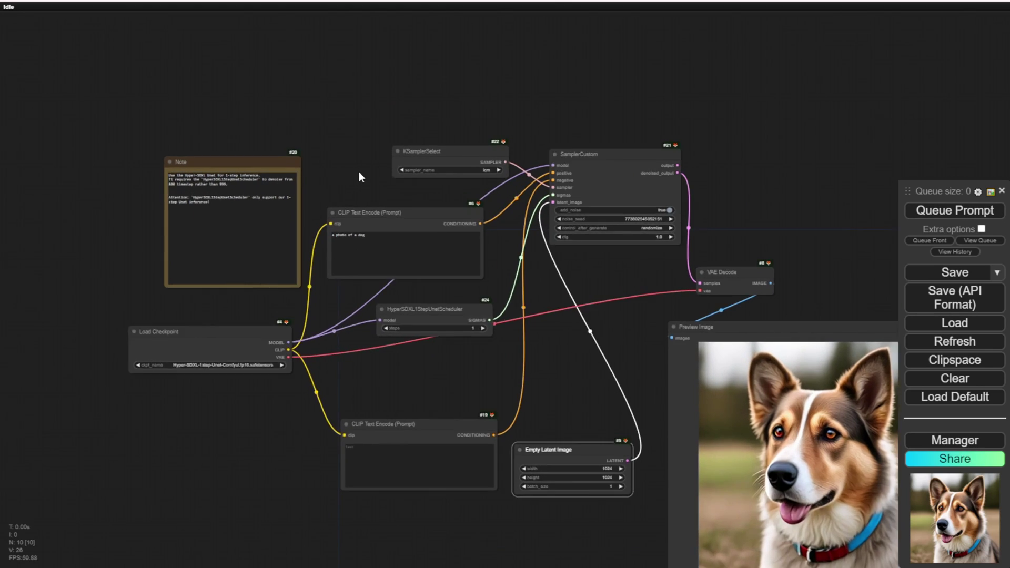
{"action": "left_click_drag", "start_coordinate": [376, 306], "coordinate": [340, 307]}
{"action": "triple_click", "coordinate": [324, 306]}
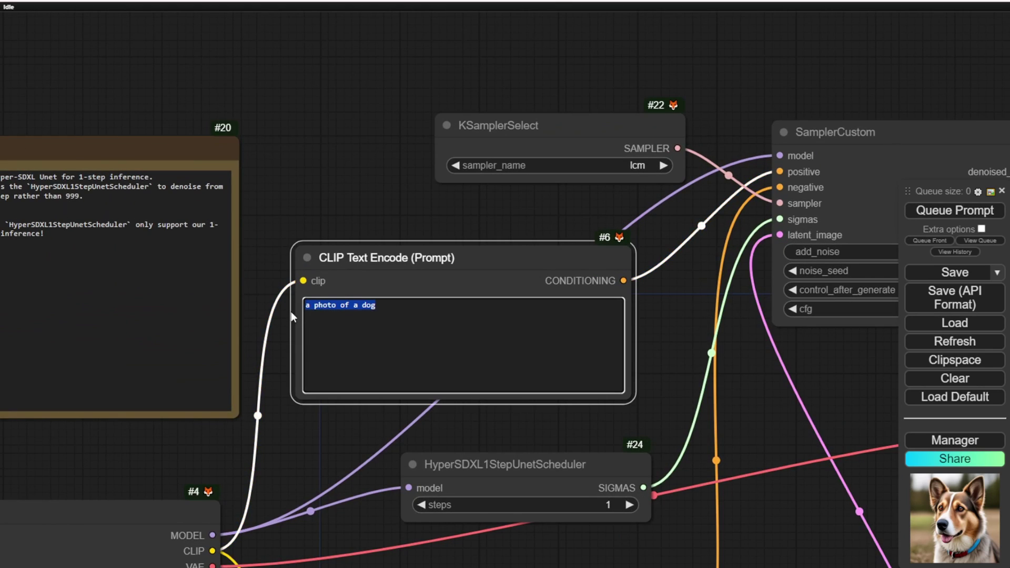
{"action": "type", "text": "futuristic city landscape view , top view"}
{"action": "left_click", "coordinate": [988, 212]}
{"action": "scroll", "coordinate": [752, 416], "scroll_direction": "down", "scroll_amount": 8}
{"action": "left_click_drag", "start_coordinate": [783, 403], "coordinate": [319, 145]}
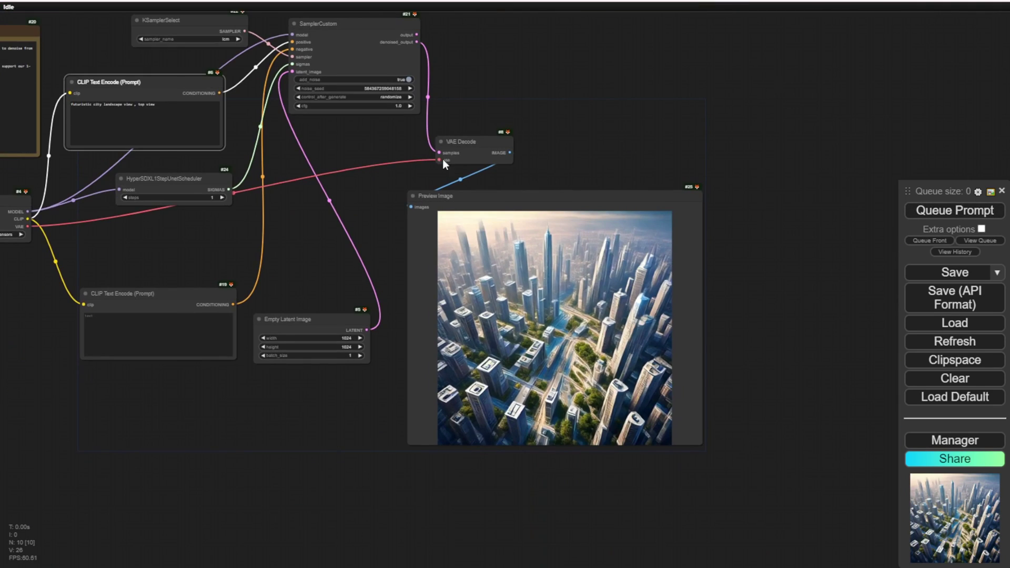
Rearrange the nodes, moving VAE Decode up beside SamplerCustom and the positive prompt node next to the Preview Image node.
{"action": "left_click_drag", "start_coordinate": [463, 142], "coordinate": [465, 32]}
{"action": "left_click_drag", "start_coordinate": [472, 213], "coordinate": [510, 119]}
{"action": "left_click_drag", "start_coordinate": [223, 145], "coordinate": [287, 150]}
{"action": "left_click_drag", "start_coordinate": [218, 89], "coordinate": [419, 172]}
{"action": "scroll", "coordinate": [420, 174], "scroll_direction": "up", "scroll_amount": 8}
{"action": "left_click_drag", "start_coordinate": [477, 121], "coordinate": [298, 124]}
{"action": "scroll", "coordinate": [298, 125], "scroll_direction": "down", "scroll_amount": 3}
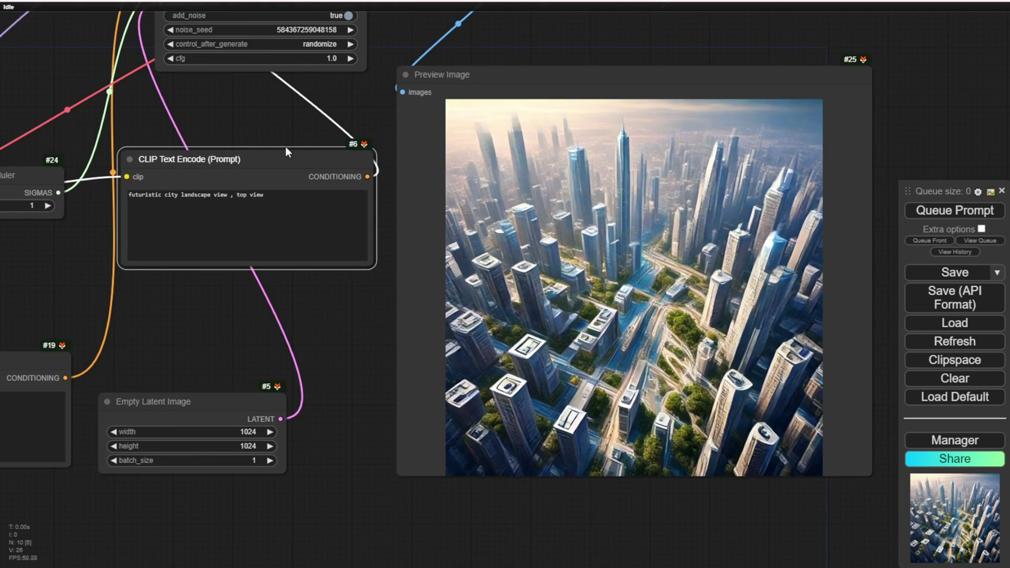
Generate another city image, and append ", cyberpunk style ," to the positive prompt for a further generation.
{"action": "left_click", "coordinate": [937, 206]}
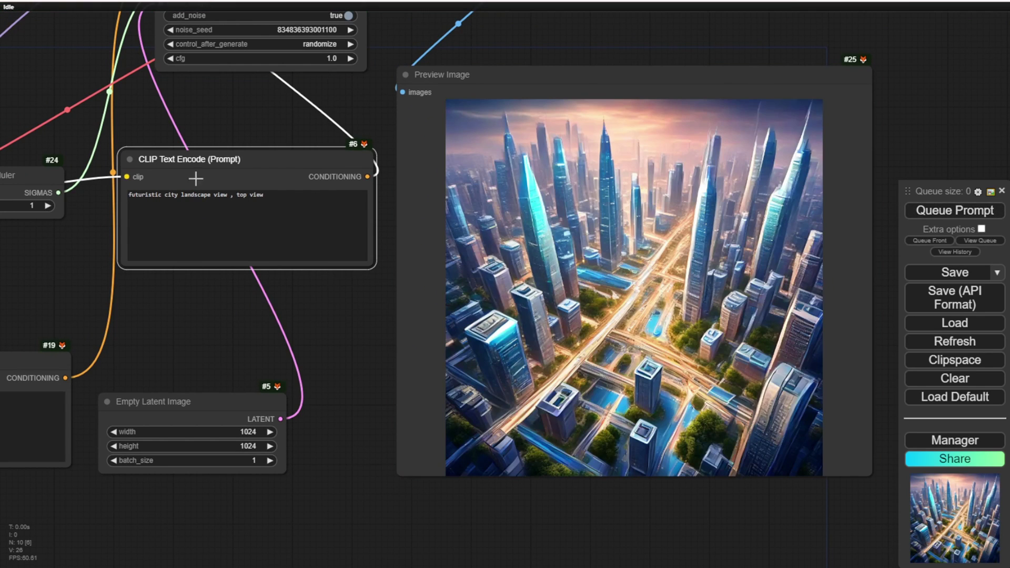
{"action": "left_click", "coordinate": [296, 198]}
{"action": "type", "text": ", cyberpunk style ,"}
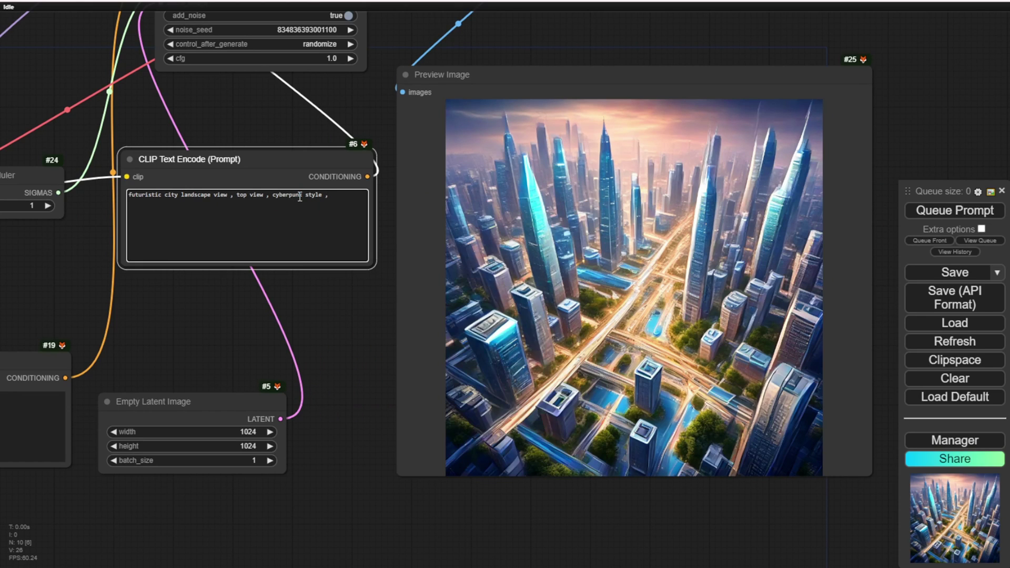
{"action": "left_click", "coordinate": [982, 210]}
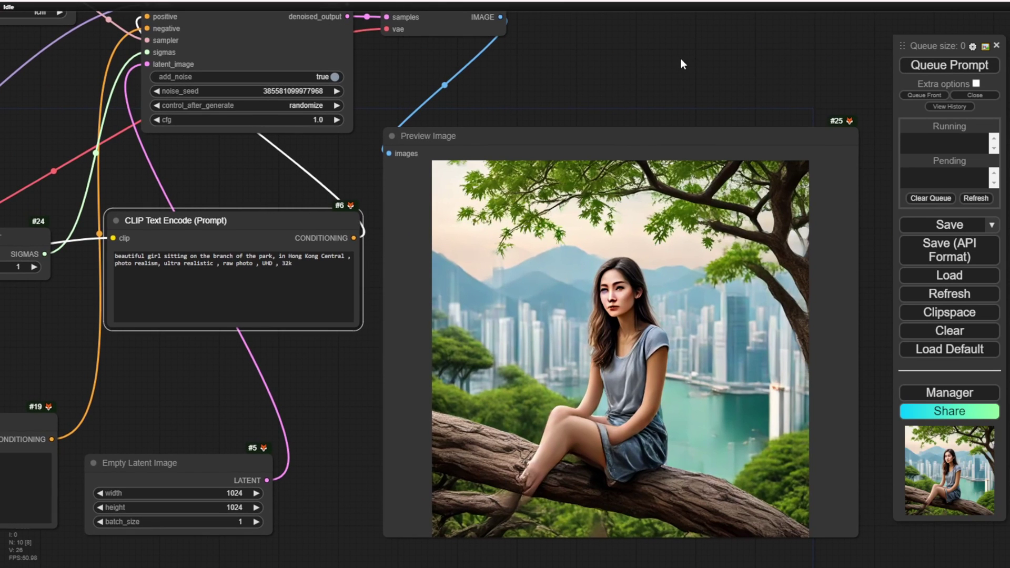
Generate a photorealistic image of a girl on a branch in Hong Kong Central, and set the negative prompt to "TEXT , watermark , anime , artwork , painting".
{"action": "left_click", "coordinate": [947, 65]}
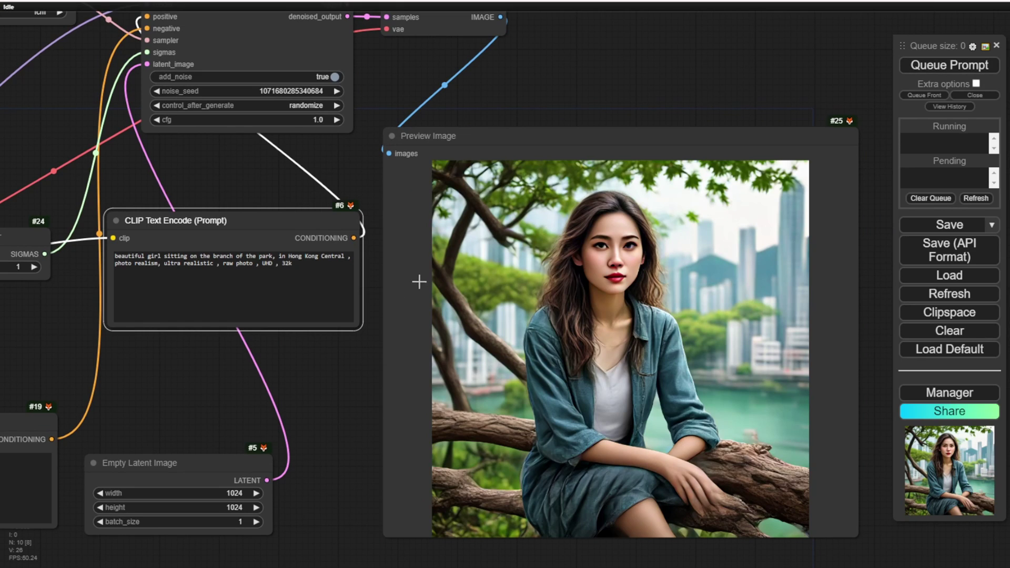
{"action": "scroll", "coordinate": [191, 415], "scroll_direction": "down", "scroll_amount": 2}
{"action": "left_click_drag", "start_coordinate": [191, 416], "coordinate": [368, 371]}
{"action": "left_click", "coordinate": [185, 446]}
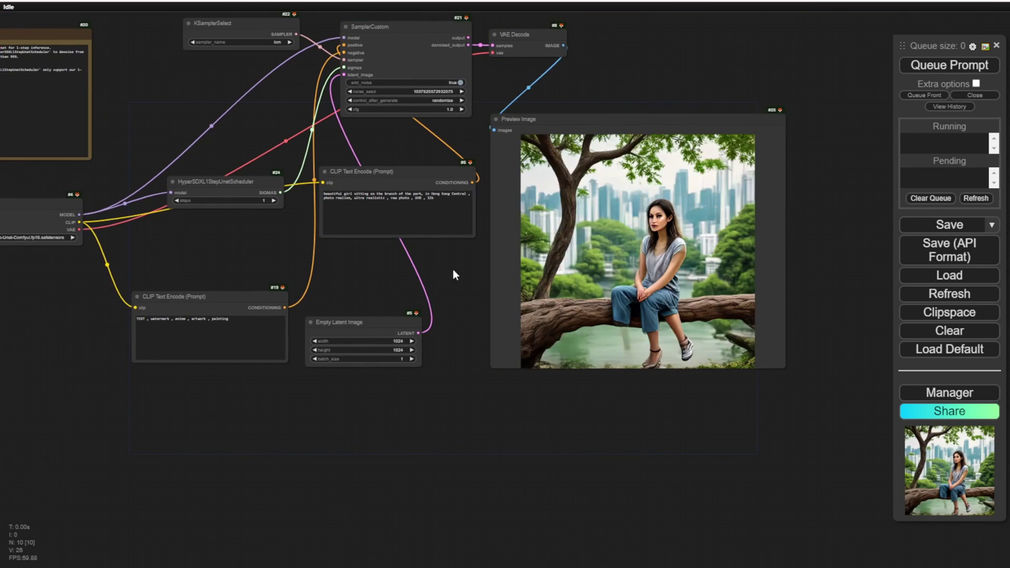
{"action": "scroll", "coordinate": [469, 267], "scroll_direction": "up", "scroll_amount": 3}
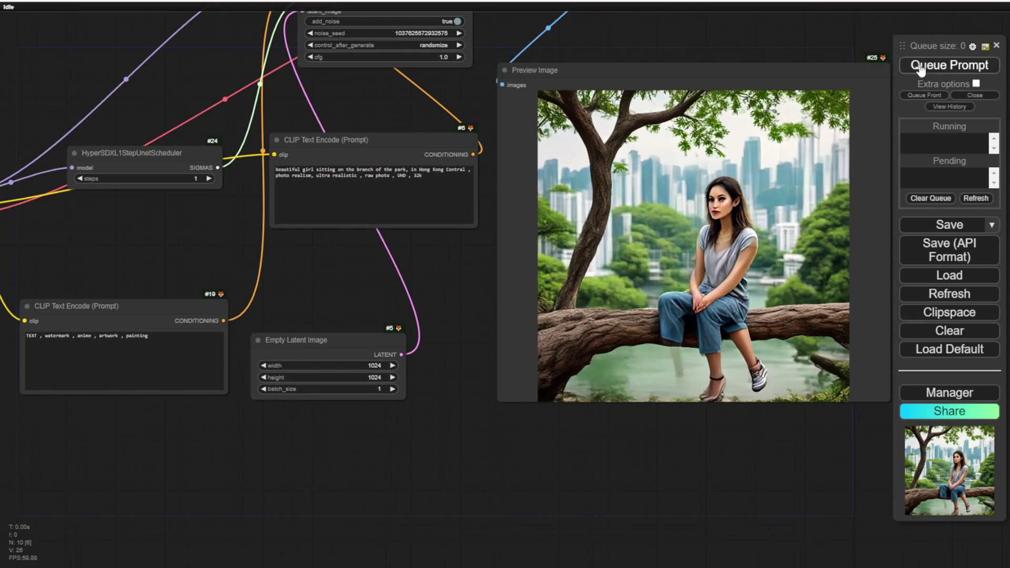
Generate several more variations of the Hong Kong Central portrait with the negative prompt applied.
{"action": "left_click", "coordinate": [923, 68]}
{"action": "left_click", "coordinate": [923, 71]}
{"action": "left_click", "coordinate": [950, 70]}
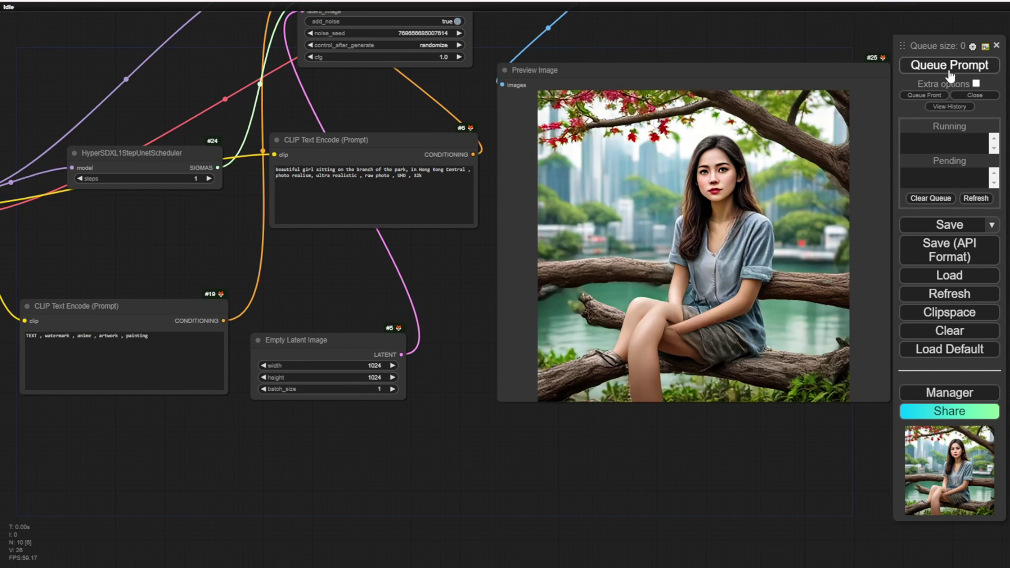
{"action": "left_click", "coordinate": [950, 70]}
{"action": "left_click", "coordinate": [949, 70]}
{"action": "left_click", "coordinate": [949, 66]}
Shorten the scene description in the positive prompt to "beautiful girl sitting on the park," and generate several images.
{"action": "scroll", "coordinate": [428, 439], "scroll_direction": "down", "scroll_amount": 5}
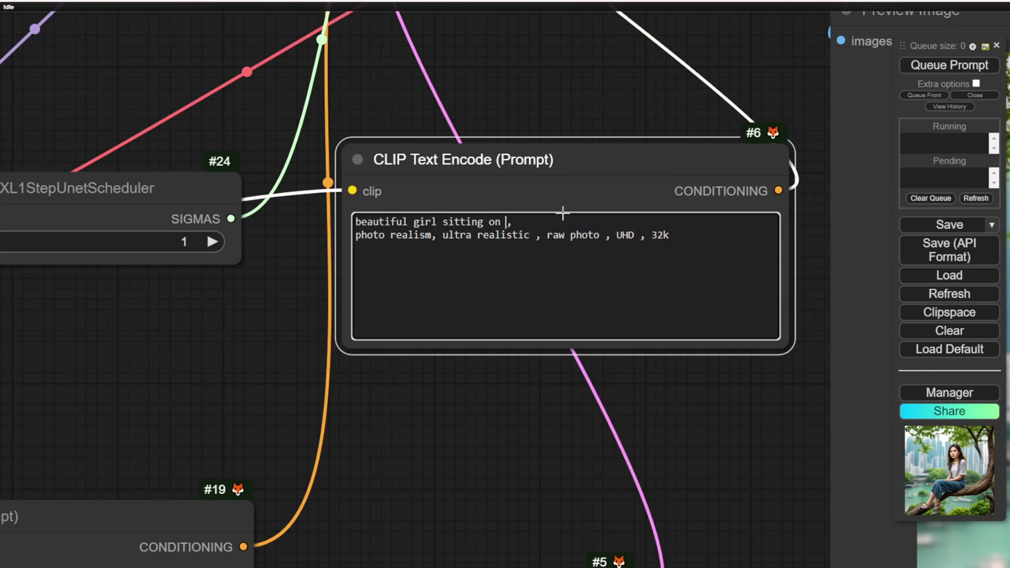
{"action": "type", "text": "the park,"}
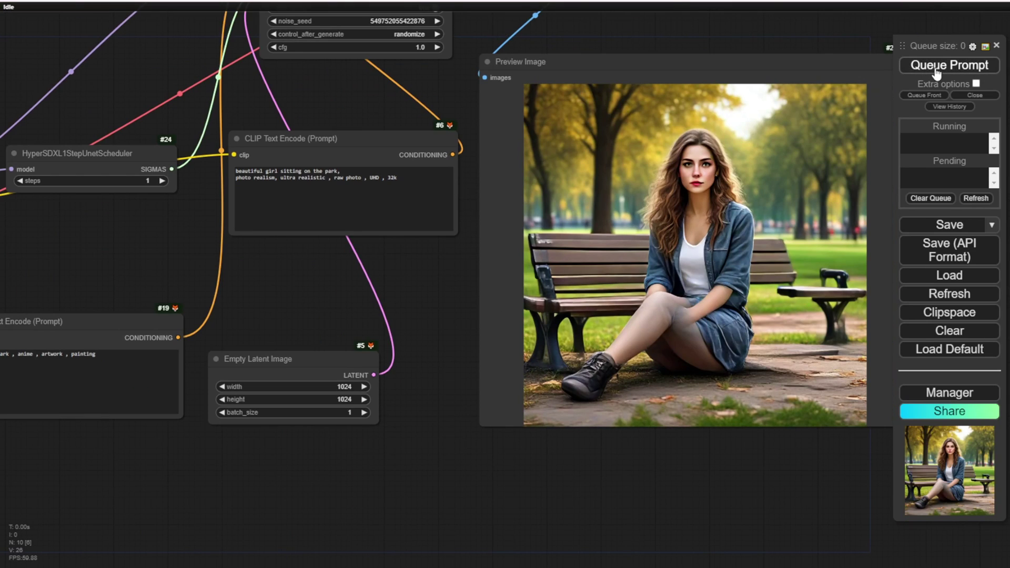
{"action": "left_click", "coordinate": [937, 69]}
{"action": "left_click", "coordinate": [937, 69]}
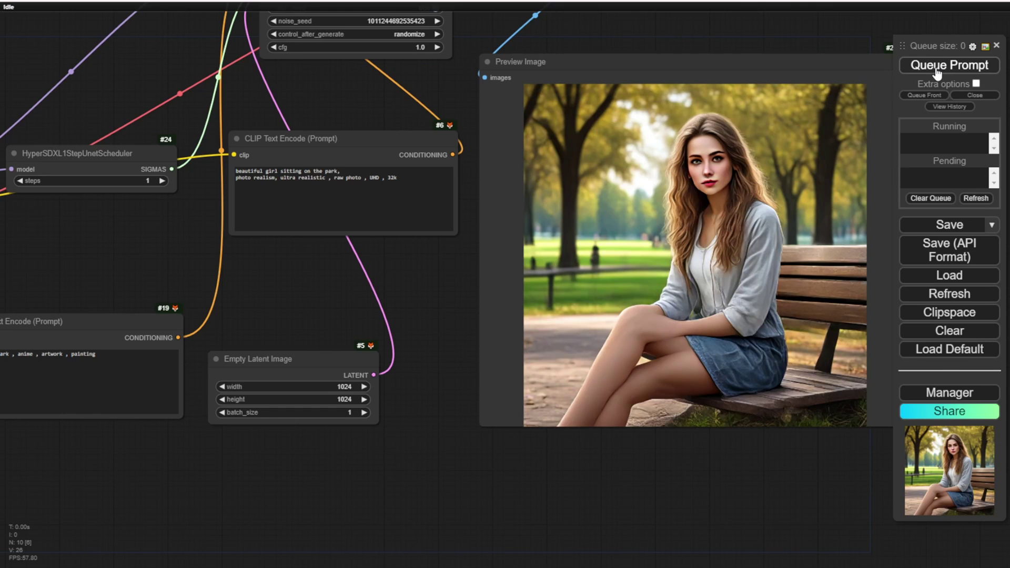
{"action": "left_click", "coordinate": [937, 69]}
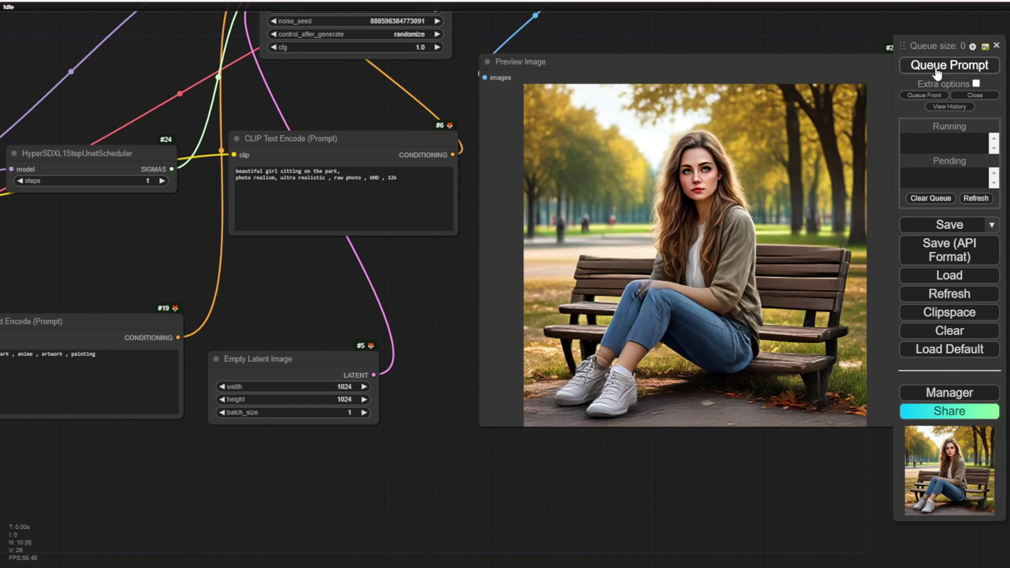
{"action": "left_click", "coordinate": [933, 66]}
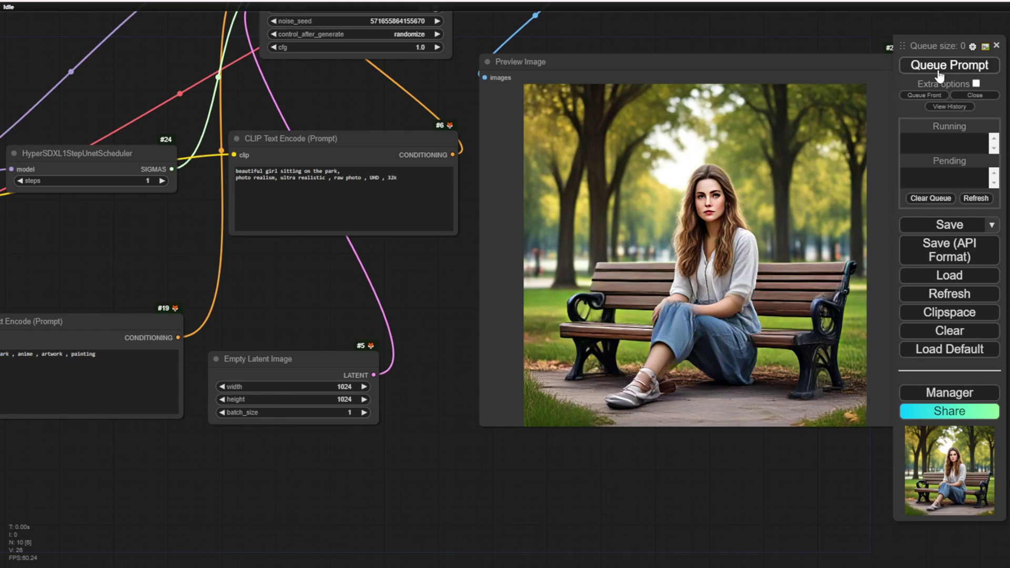
{"action": "left_click", "coordinate": [935, 71]}
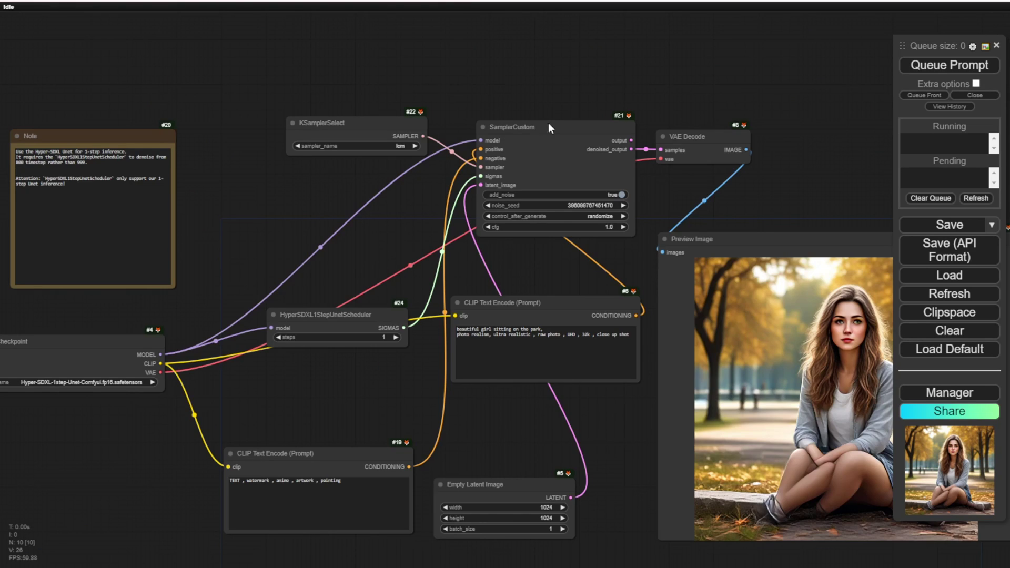
Shift SamplerCustom slightly up toward KSamplerSelect and place the HyperSDXL1StepUnetScheduler node directly below KSamplerSelect.
{"action": "scroll", "coordinate": [532, 139], "scroll_direction": "up", "scroll_amount": 6}
{"action": "left_click_drag", "start_coordinate": [543, 122], "coordinate": [519, 107]}
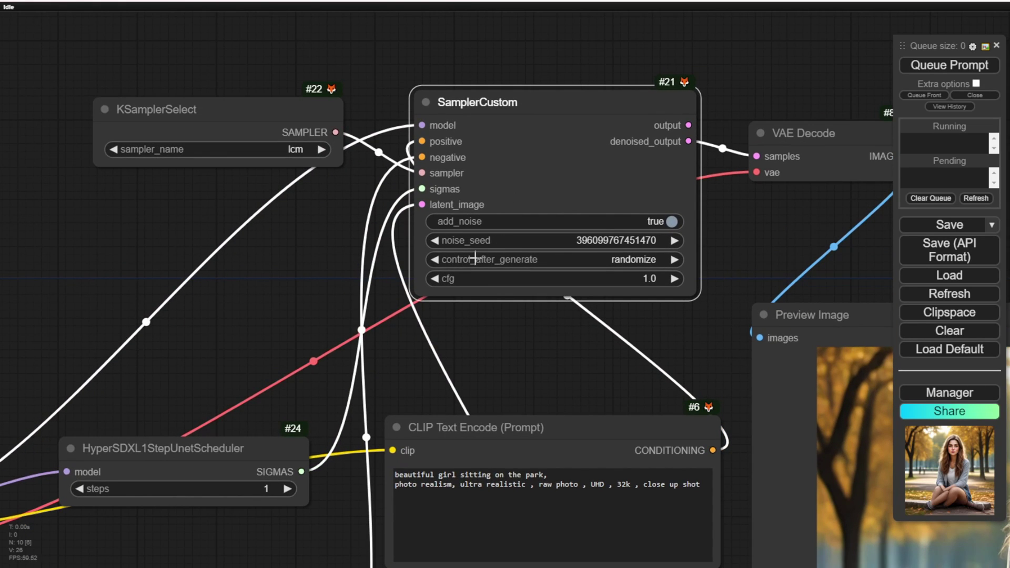
{"action": "left_click_drag", "start_coordinate": [259, 455], "coordinate": [288, 214]}
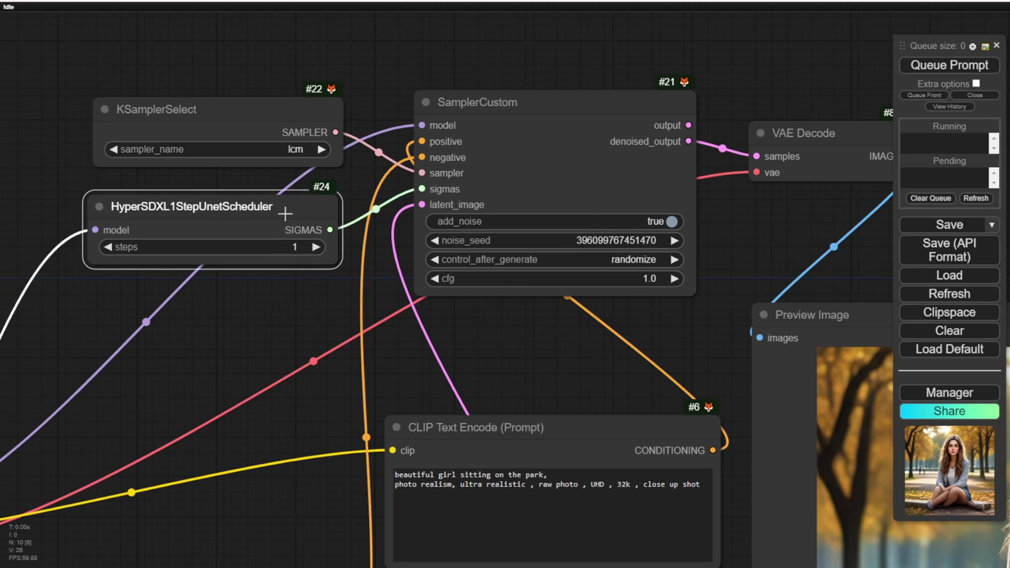
Shift the KSamplerSelect node slightly up and select lcm as its sampler.
{"action": "left_click_drag", "start_coordinate": [251, 298], "coordinate": [391, 349]}
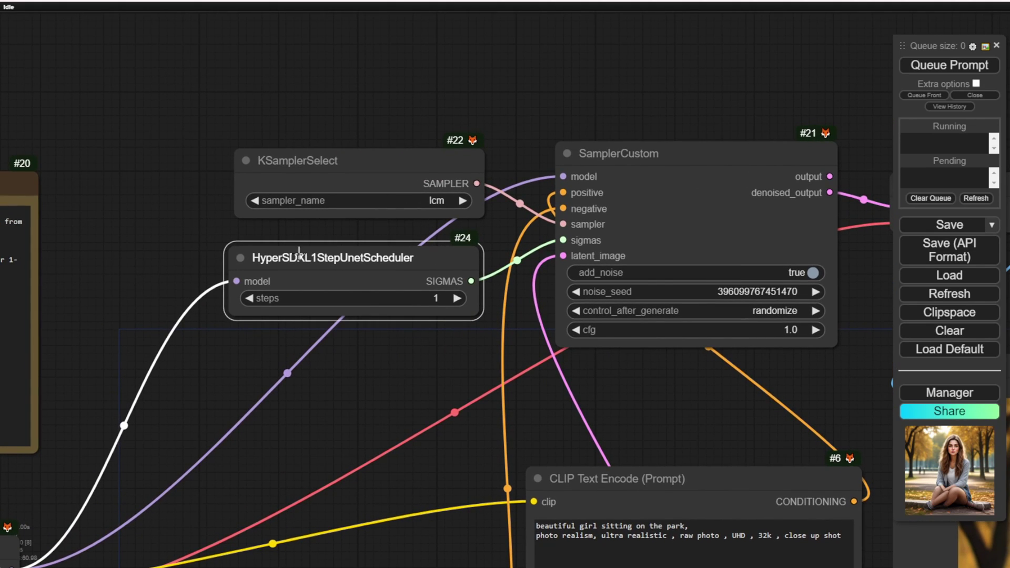
{"action": "left_click_drag", "start_coordinate": [350, 156], "coordinate": [334, 147]}
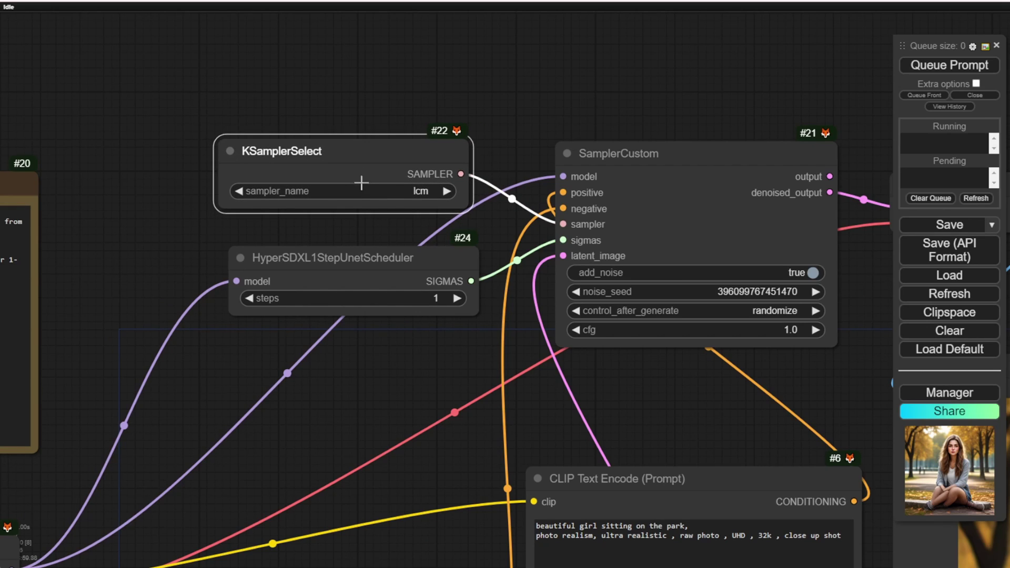
{"action": "left_click", "coordinate": [403, 190]}
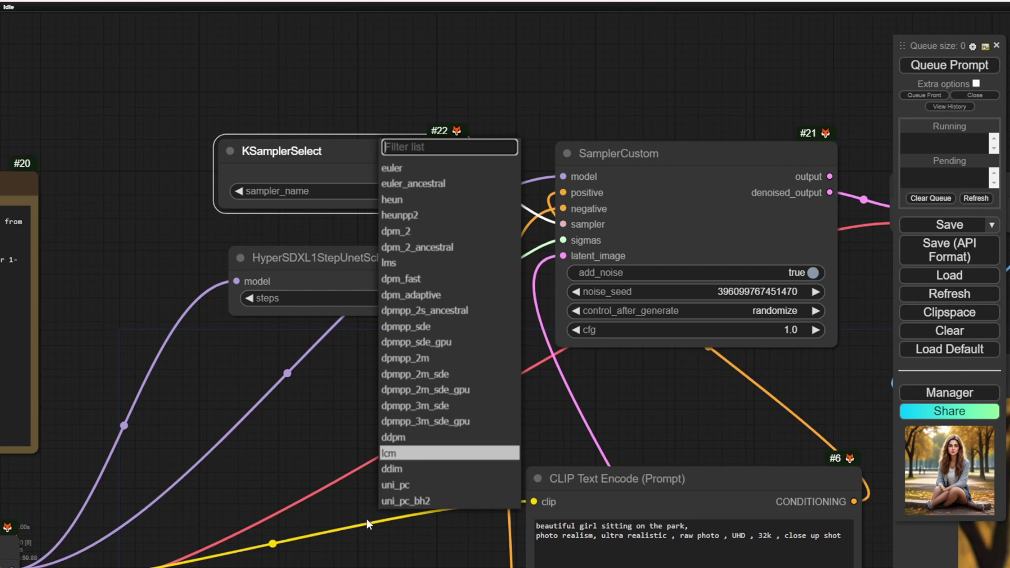
{"action": "left_click", "coordinate": [399, 459]}
{"action": "left_click", "coordinate": [379, 461]}
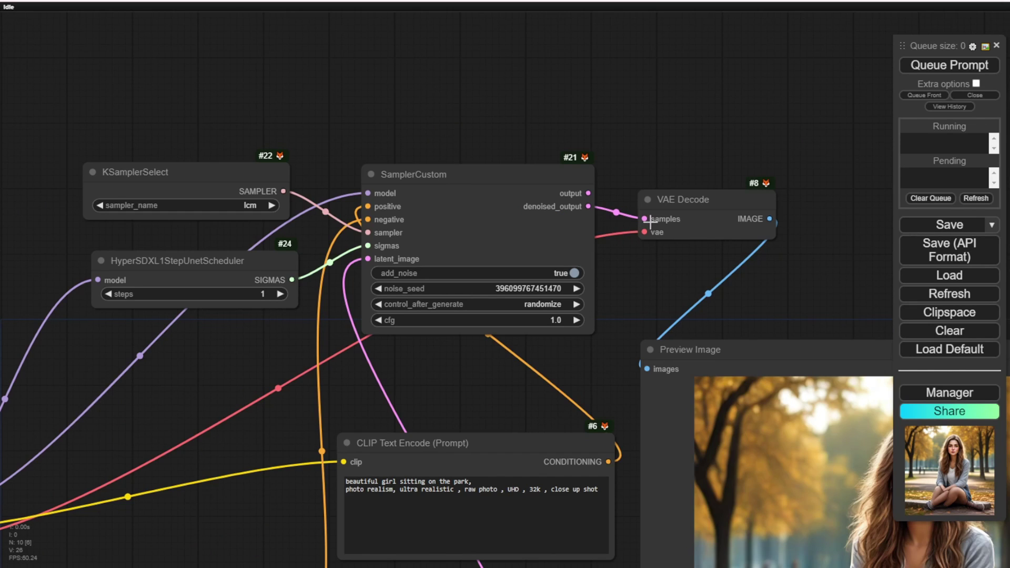
Nudge VAE Decode slightly up beside SamplerCustom and place the Load Checkpoint node above the Note.
{"action": "left_click_drag", "start_coordinate": [695, 192], "coordinate": [705, 189]}
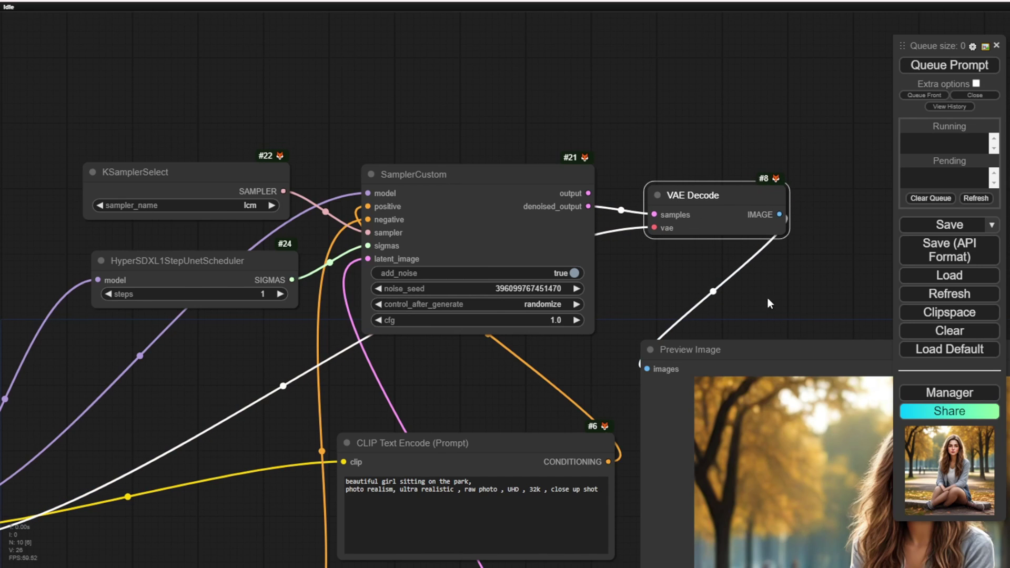
{"action": "scroll", "coordinate": [774, 295], "scroll_direction": "down", "scroll_amount": 2}
{"action": "left_click_drag", "start_coordinate": [774, 295], "coordinate": [803, 148]}
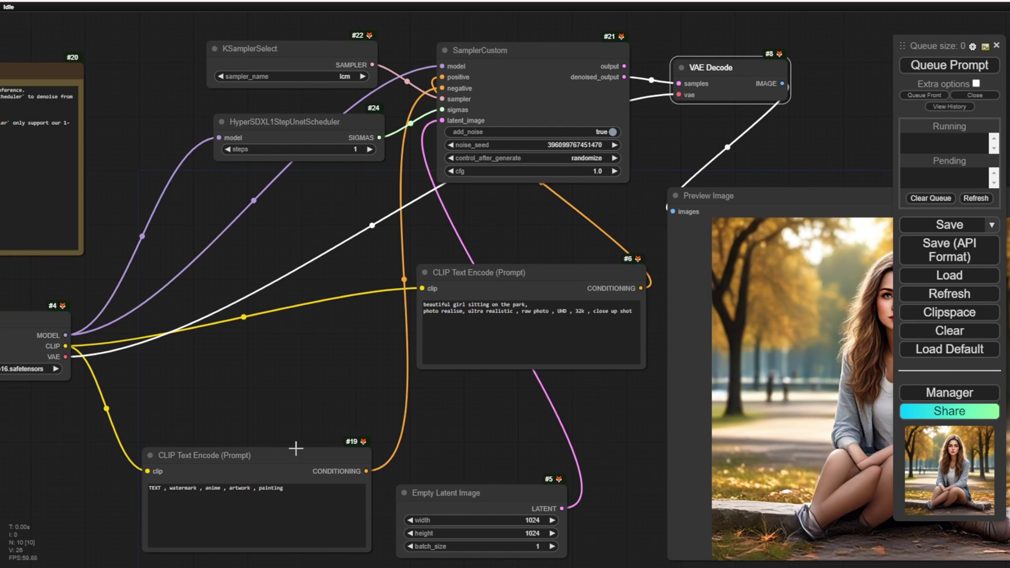
{"action": "scroll", "coordinate": [267, 398], "scroll_direction": "down", "scroll_amount": 2}
{"action": "left_click_drag", "start_coordinate": [274, 382], "coordinate": [473, 478]}
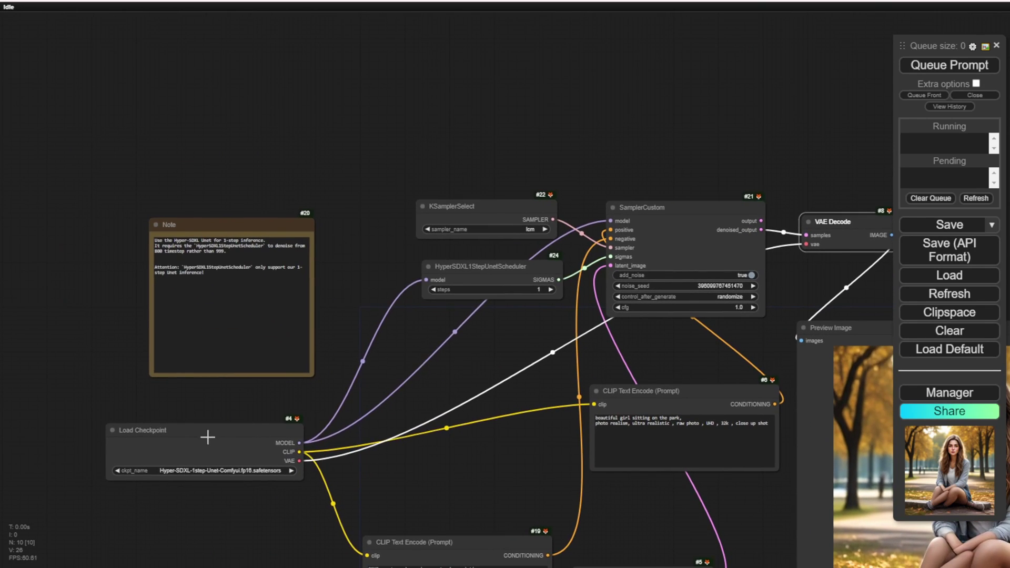
{"action": "left_click_drag", "start_coordinate": [207, 437], "coordinate": [181, 63]}
{"action": "left_click_drag", "start_coordinate": [359, 52], "coordinate": [460, 245]}
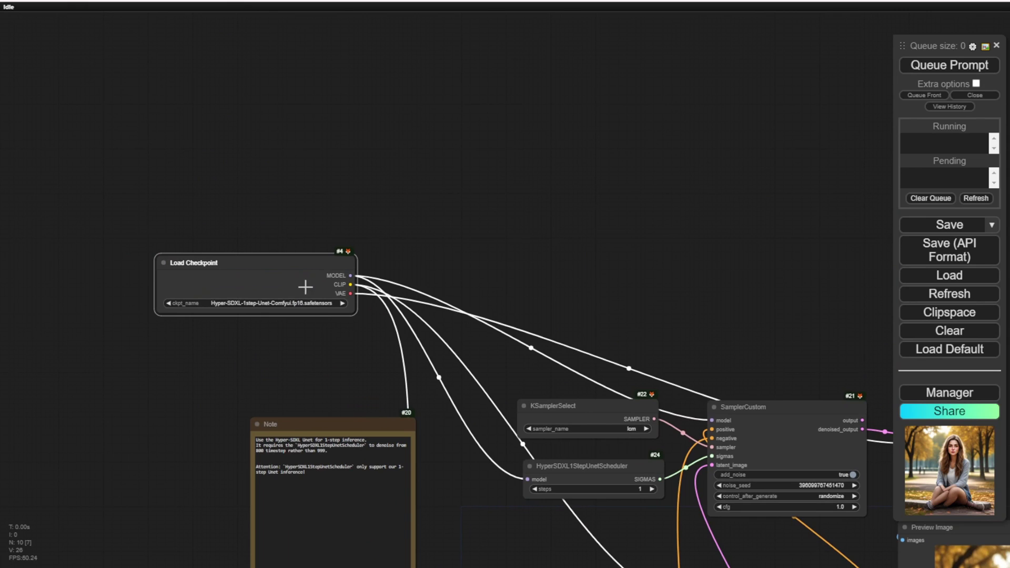
{"action": "scroll", "coordinate": [273, 279], "scroll_direction": "up", "scroll_amount": 4}
{"action": "scroll", "coordinate": [226, 289], "scroll_direction": "up", "scroll_amount": 6}
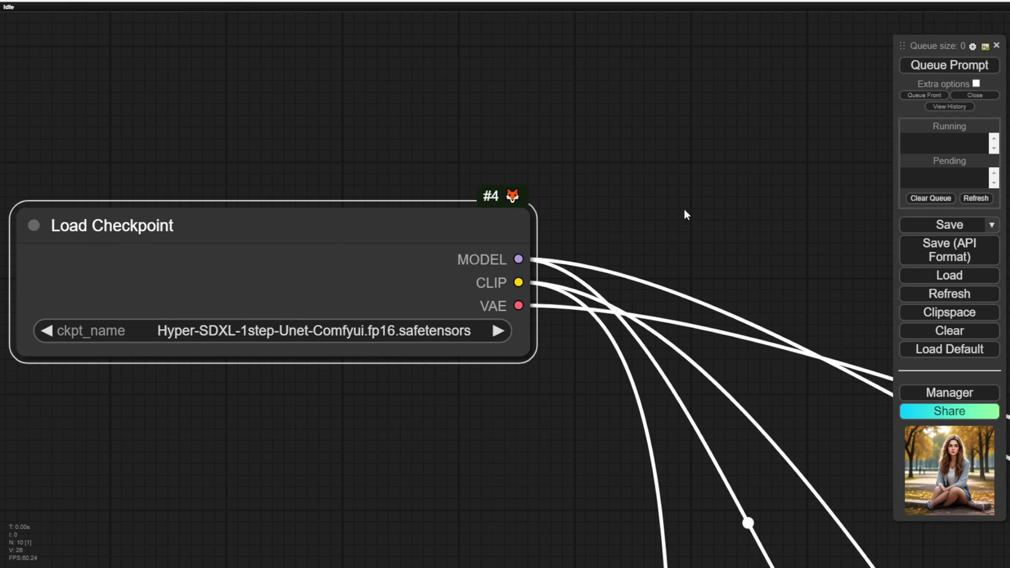
{"action": "scroll", "coordinate": [684, 231], "scroll_direction": "down", "scroll_amount": 3}
{"action": "left_click_drag", "start_coordinate": [812, 289], "coordinate": [370, 103]}
{"action": "scroll", "coordinate": [370, 103], "scroll_direction": "down", "scroll_amount": 3}
{"action": "left_click_drag", "start_coordinate": [486, 269], "coordinate": [344, 49]}
{"action": "left_click_drag", "start_coordinate": [500, 358], "coordinate": [347, 124]}
{"action": "left_click_drag", "start_coordinate": [792, 215], "coordinate": [503, 242]}
{"action": "left_click_drag", "start_coordinate": [548, 317], "coordinate": [404, 85]}
{"action": "left_click_drag", "start_coordinate": [392, 247], "coordinate": [746, 320]}
{"action": "scroll", "coordinate": [713, 317], "scroll_direction": "down", "scroll_amount": 4}
{"action": "left_click_drag", "start_coordinate": [312, 210], "coordinate": [567, 114]}
{"action": "left_click_drag", "start_coordinate": [783, 80], "coordinate": [505, 169]}
Review the nodes of the Hyper-SD15 N-steps LoRA workflow and locate comfyui_Hyper-SD15-Nsteps-lora-workflow.json among the Workflows files in File Explorer.
{"action": "scroll", "coordinate": [504, 169], "scroll_direction": "up", "scroll_amount": 2}
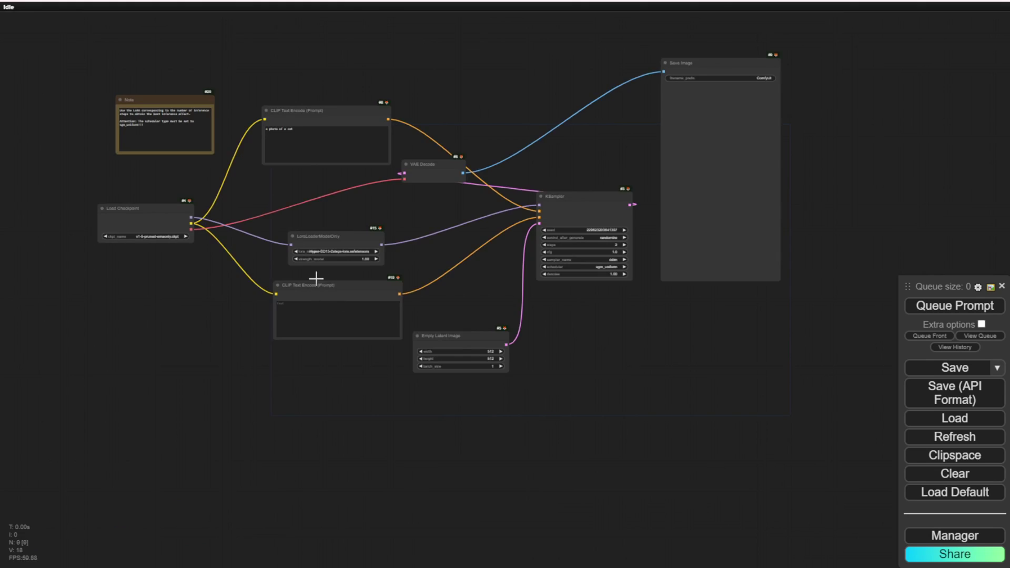
{"action": "scroll", "coordinate": [210, 317], "scroll_direction": "up", "scroll_amount": 4}
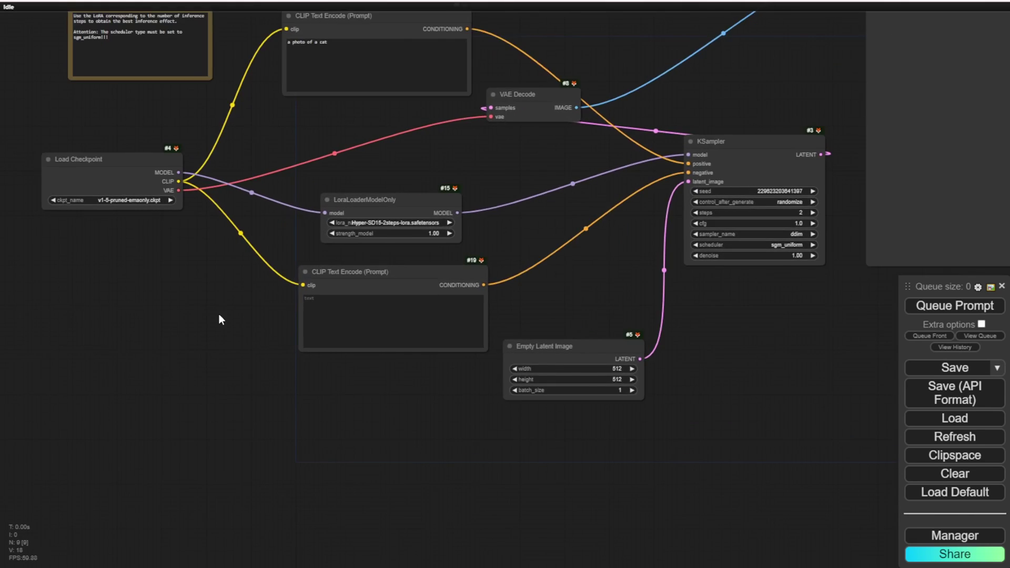
{"action": "scroll", "coordinate": [250, 316], "scroll_direction": "down", "scroll_amount": 1}
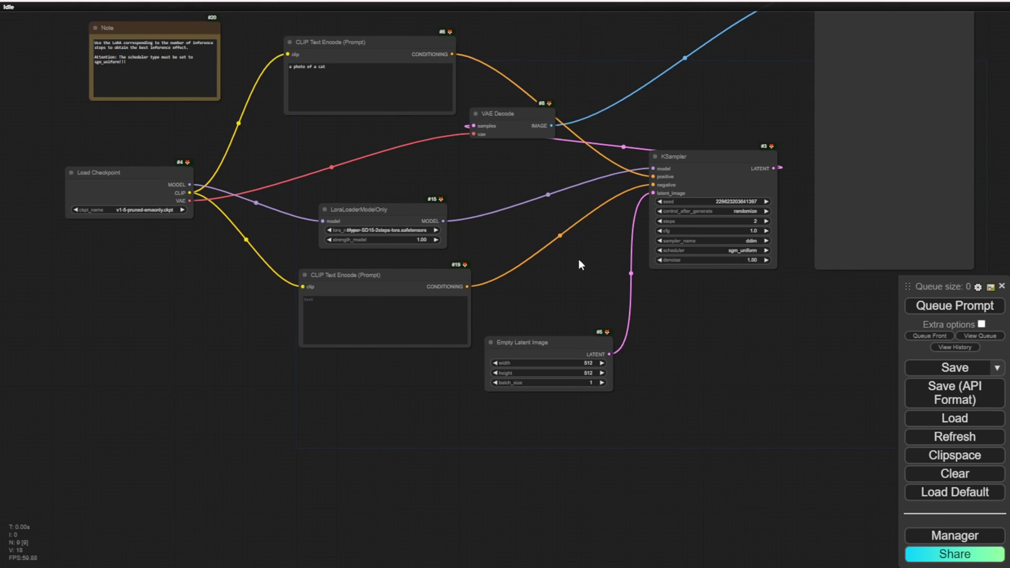
{"action": "left_click_drag", "start_coordinate": [480, 303], "coordinate": [437, 375]}
{"action": "scroll", "coordinate": [376, 296], "scroll_direction": "up", "scroll_amount": 1}
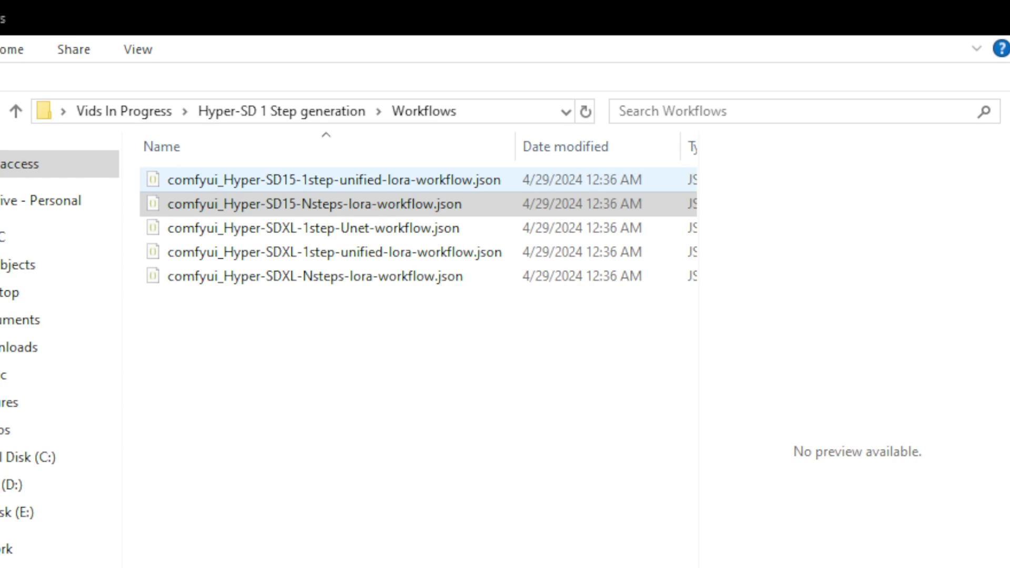
{"action": "left_click", "coordinate": [342, 207]}
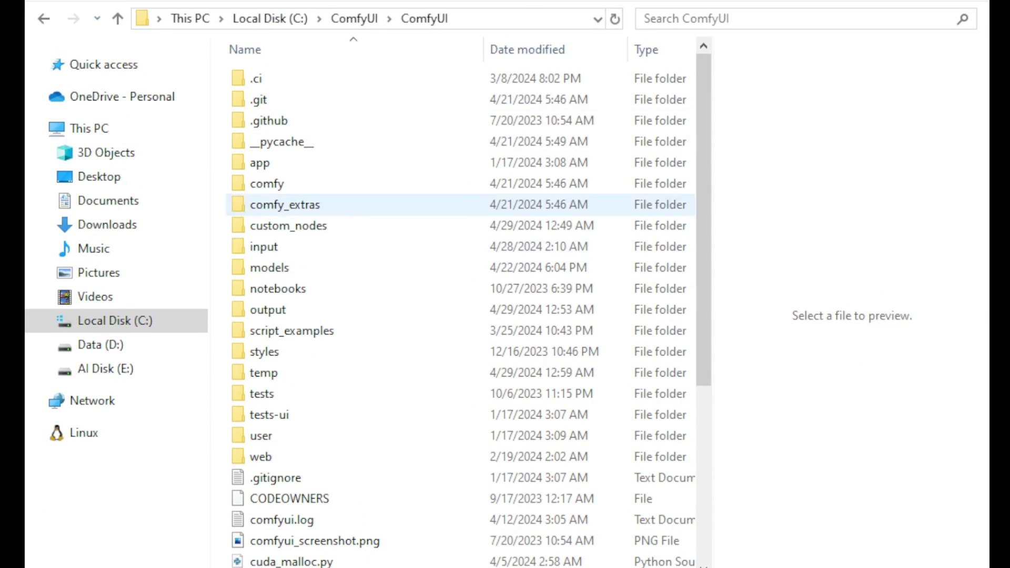
In File Explorer, open the loras folder inside the ComfyUI models folder.
{"action": "left_click", "coordinate": [258, 178]}
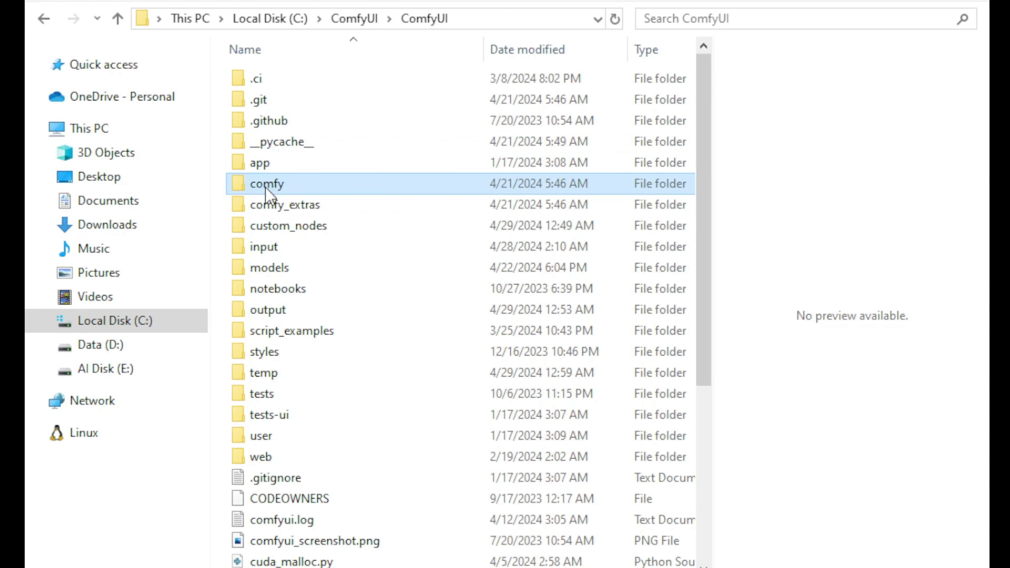
{"action": "left_click", "coordinate": [281, 268]}
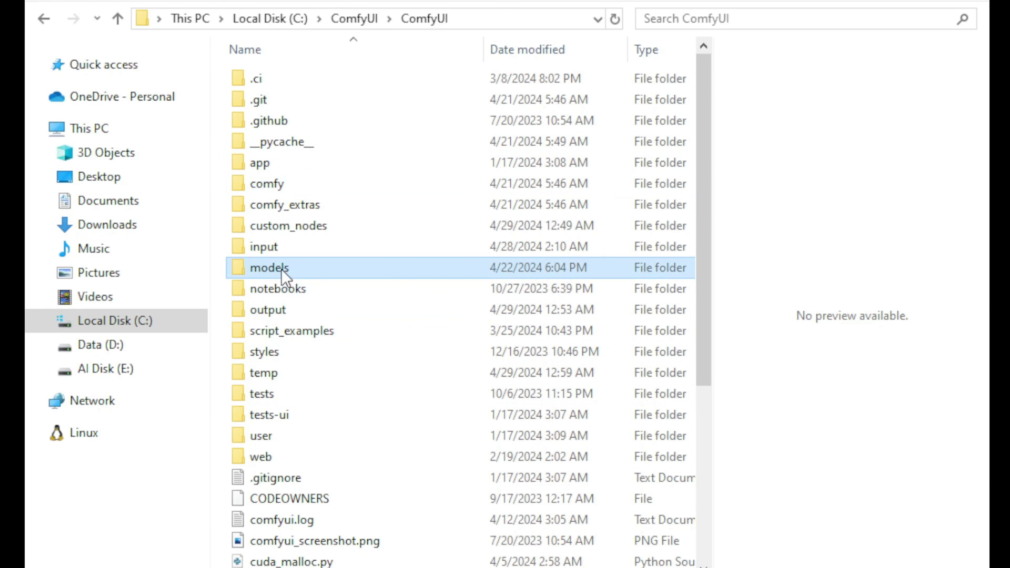
{"action": "double_click", "coordinate": [333, 269]}
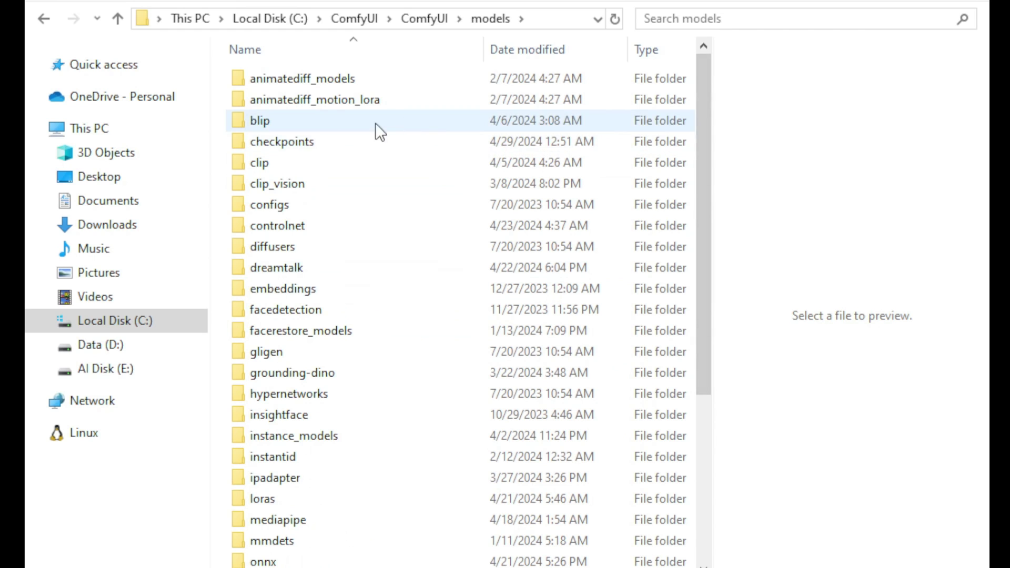
{"action": "left_click", "coordinate": [304, 476]}
{"action": "left_click", "coordinate": [308, 498]}
{"action": "scroll", "coordinate": [376, 458], "scroll_direction": "down", "scroll_amount": 3}
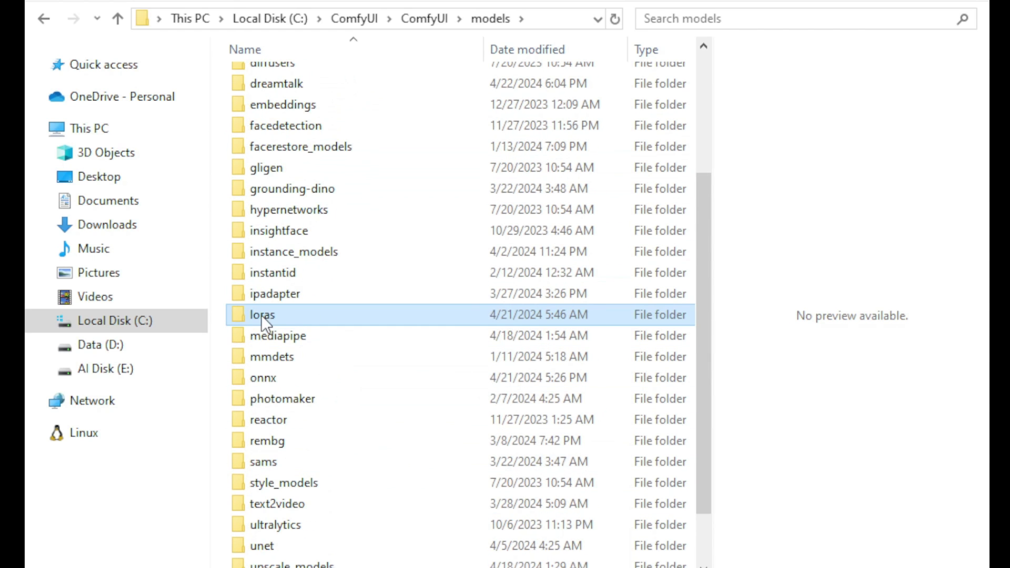
{"action": "double_click", "coordinate": [303, 314]}
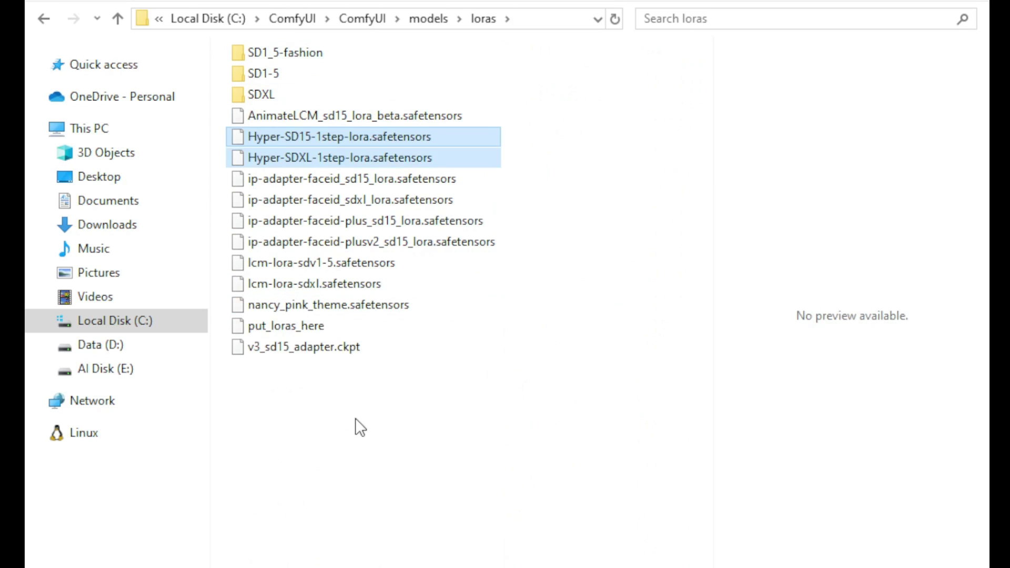
Check the Hyper-SD15-1step-lora.safetensors and Hyper-SDXL-1step-lora.safetensors files in the loras folder.
{"action": "left_click", "coordinate": [269, 139]}
{"action": "left_click", "coordinate": [279, 158]}
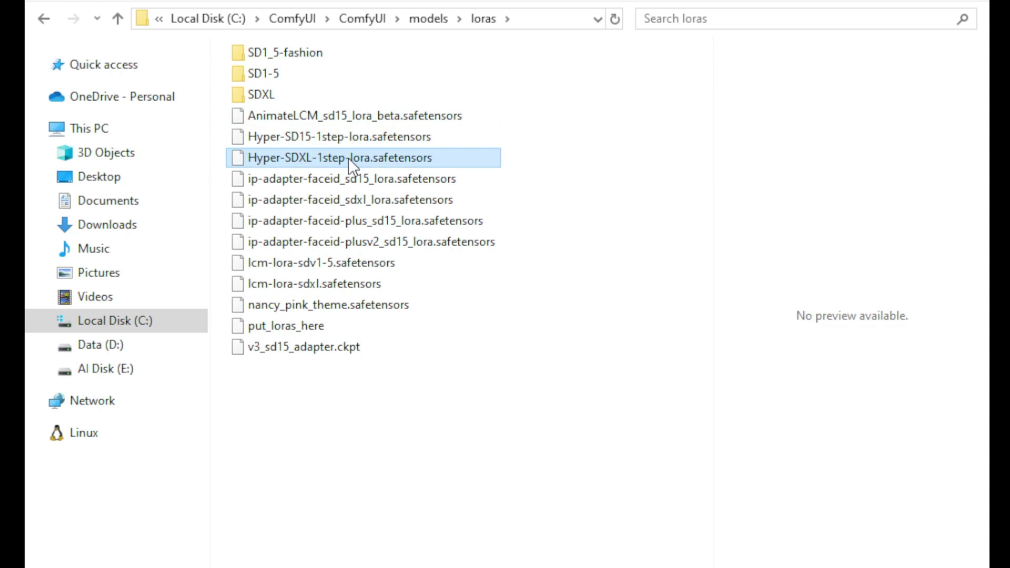
{"action": "left_click", "coordinate": [447, 528]}
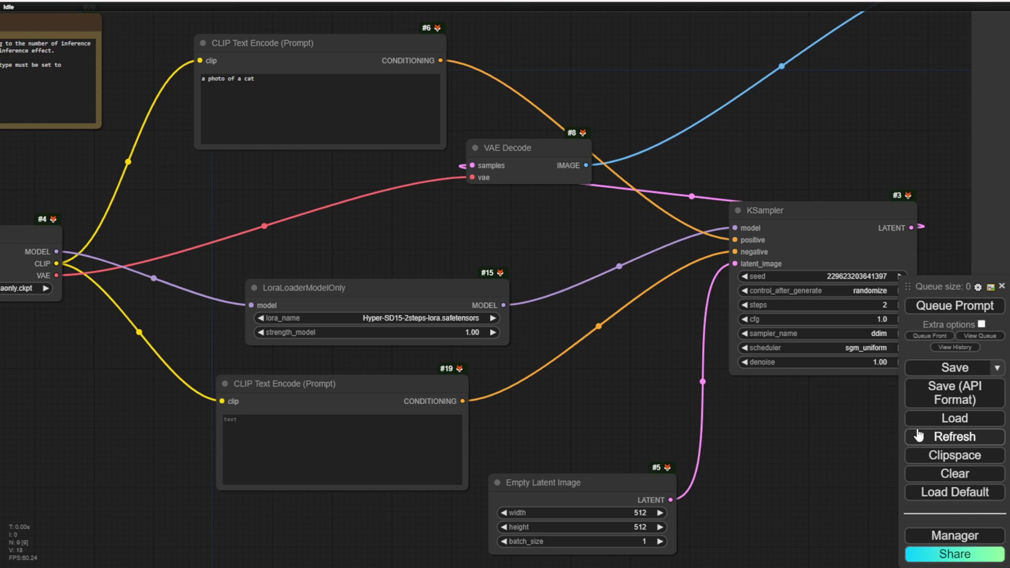
Switch to ComfyUI, refresh its model lists and select Hyper-SD15-1step-lora.safetensors in the LoraLoaderModelOnly node.
{"action": "left_click", "coordinate": [938, 441]}
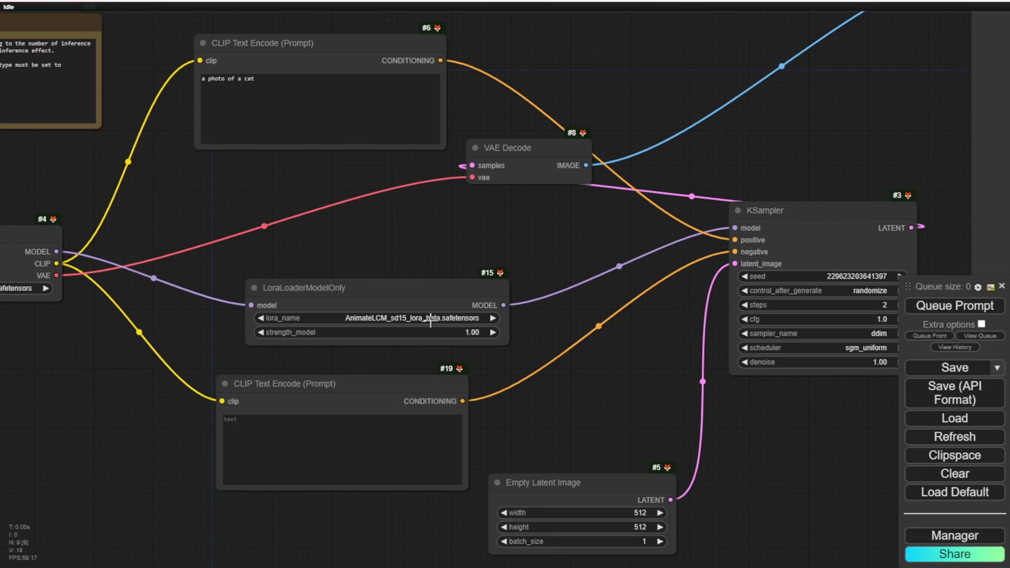
{"action": "left_click", "coordinate": [404, 318]}
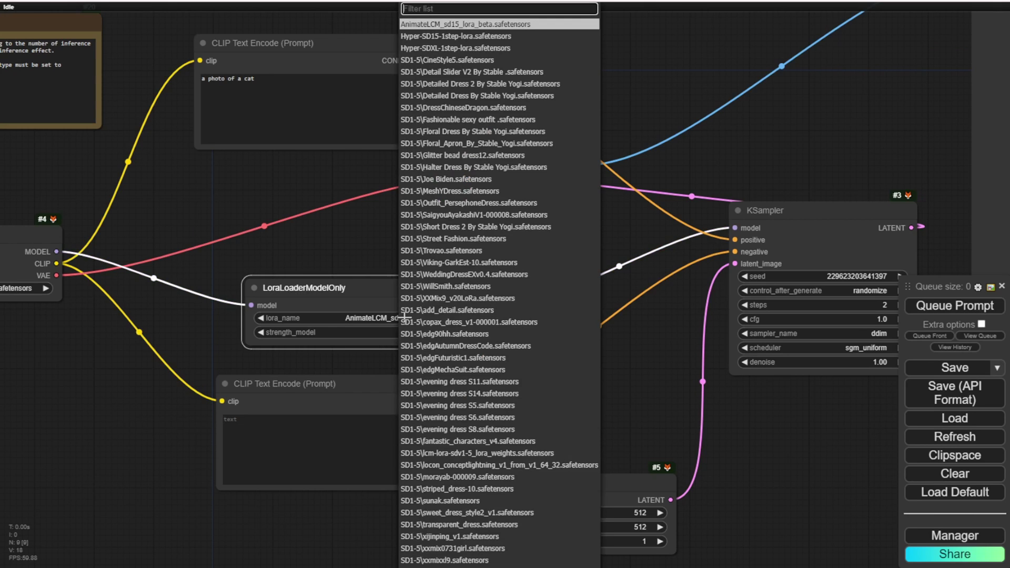
{"action": "type", "text": "hy"}
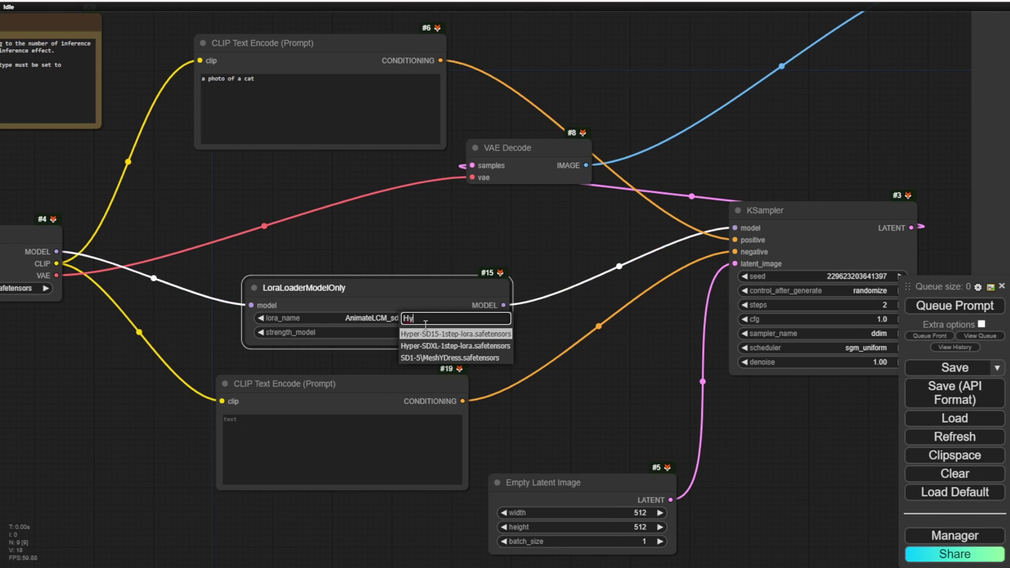
{"action": "left_click", "coordinate": [435, 337]}
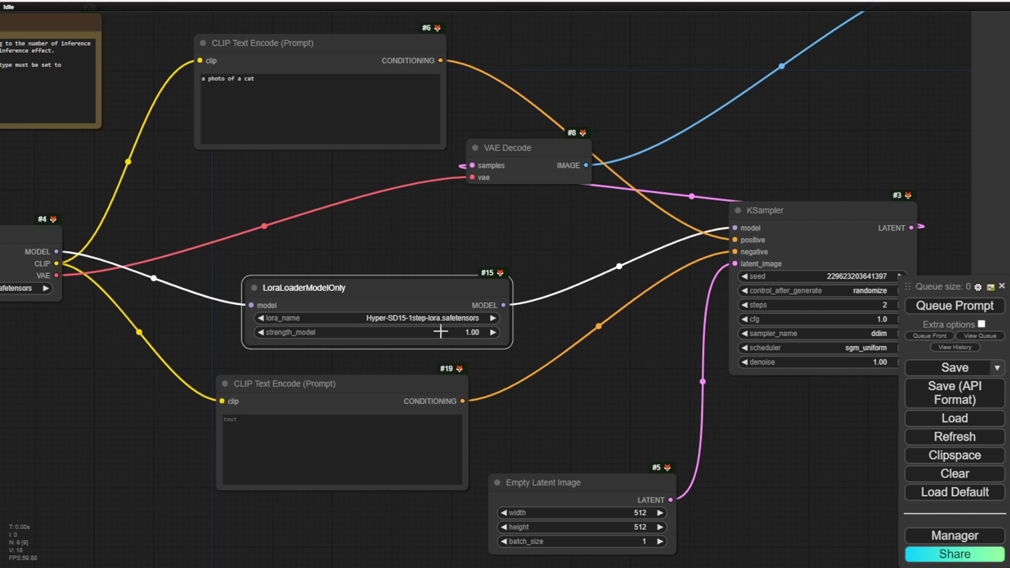
Widen the Load Checkpoint node and select SD1_5\juggernaut_reborn.safetensors as its checkpoint.
{"action": "left_click_drag", "start_coordinate": [378, 241], "coordinate": [461, 238]}
{"action": "scroll", "coordinate": [531, 232], "scroll_direction": "down", "scroll_amount": 3}
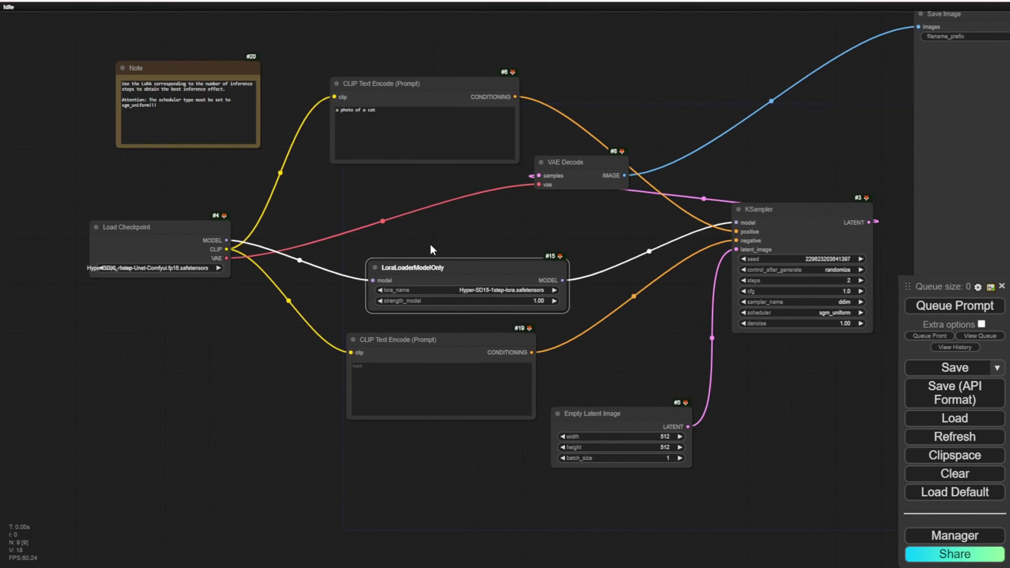
{"action": "left_click_drag", "start_coordinate": [230, 275], "coordinate": [308, 275]}
{"action": "left_click", "coordinate": [250, 267]}
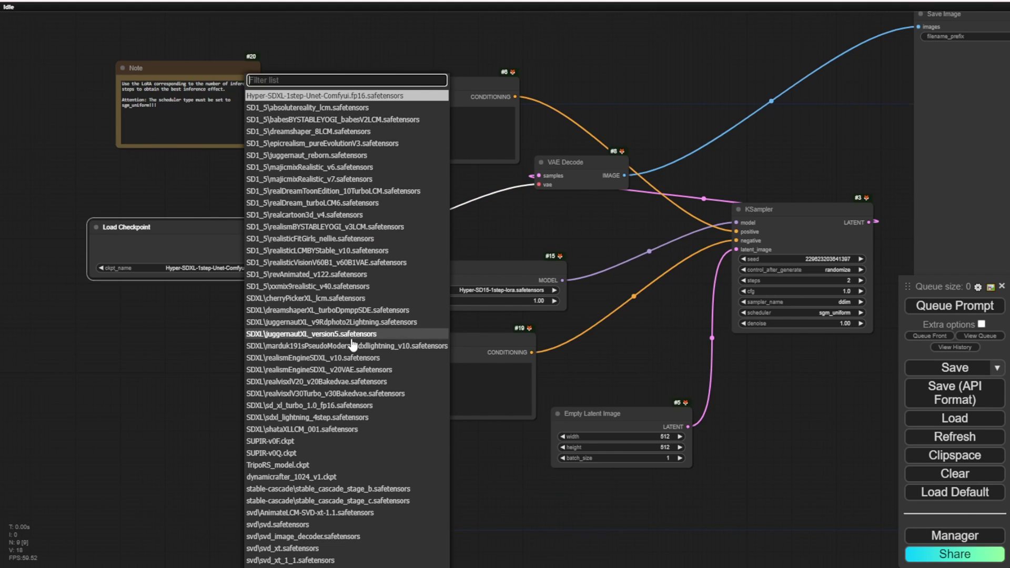
{"action": "left_click", "coordinate": [357, 316]}
{"action": "scroll", "coordinate": [206, 223], "scroll_direction": "up", "scroll_amount": 2}
{"action": "scroll", "coordinate": [204, 271], "scroll_direction": "up", "scroll_amount": 4}
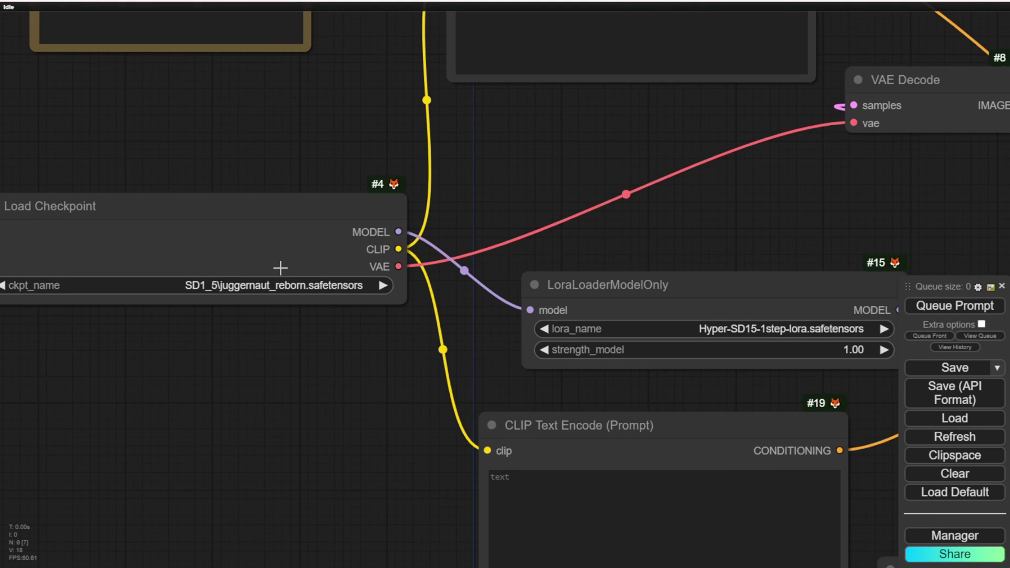
{"action": "left_click_drag", "start_coordinate": [289, 205], "coordinate": [225, 167]}
Place VAE Decode above KSampler and bring the positive prompt node down to just above LoraLoaderModelOnly.
{"action": "scroll", "coordinate": [434, 234], "scroll_direction": "down", "scroll_amount": 3}
{"action": "scroll", "coordinate": [496, 236], "scroll_direction": "down", "scroll_amount": 3}
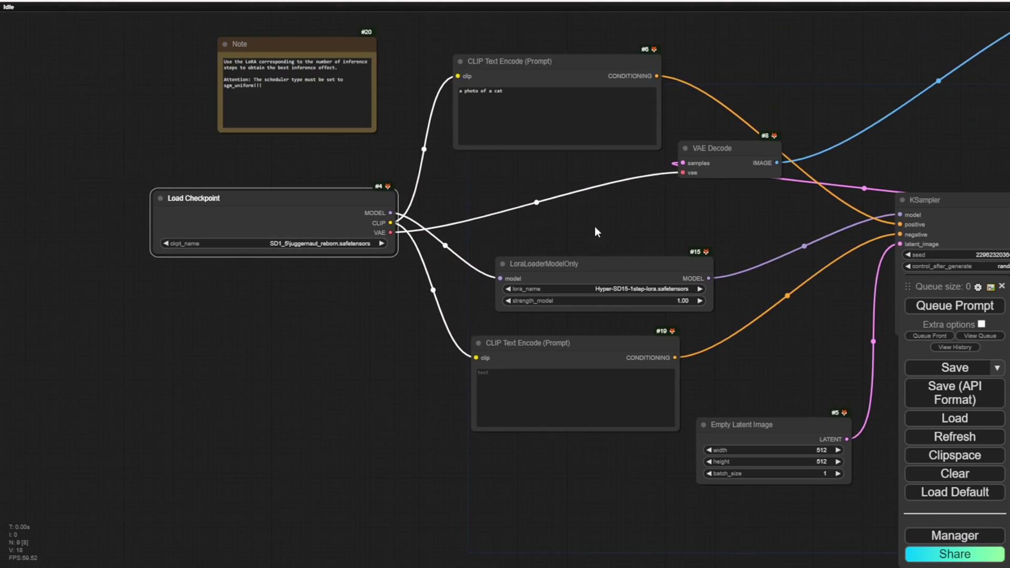
{"action": "left_click_drag", "start_coordinate": [606, 226], "coordinate": [455, 257]}
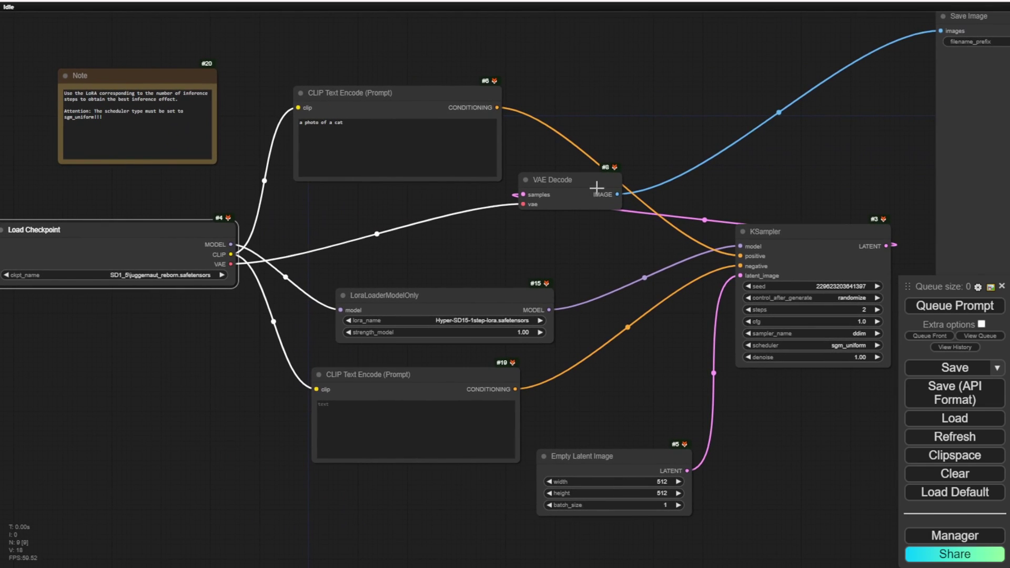
{"action": "left_click_drag", "start_coordinate": [596, 187], "coordinate": [771, 131]}
{"action": "left_click_drag", "start_coordinate": [431, 103], "coordinate": [473, 172]}
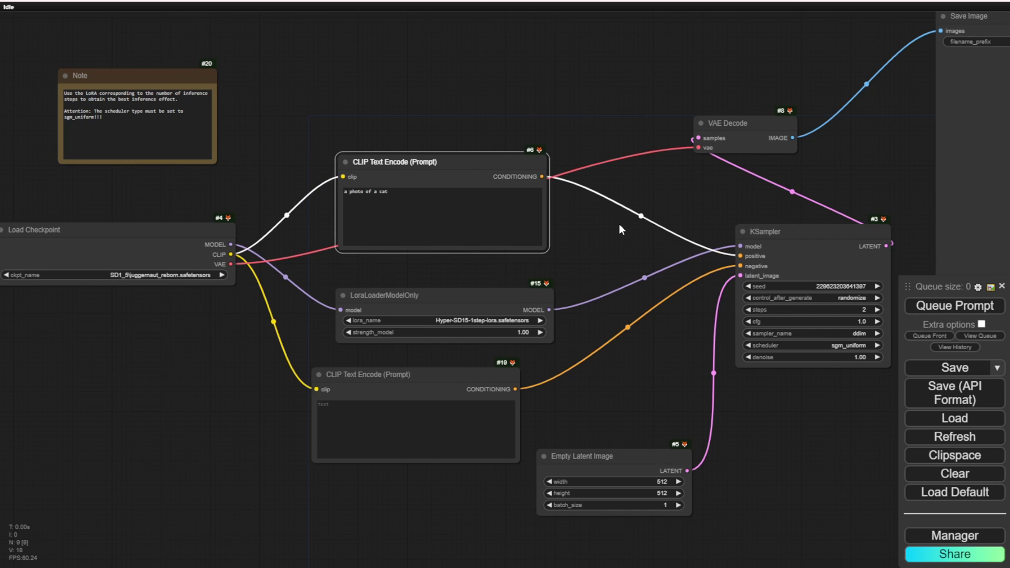
Shift LoraLoaderModelOnly slightly up toward the positive prompt node and move KSampler closer to the prompt nodes.
{"action": "scroll", "coordinate": [486, 297], "scroll_direction": "up", "scroll_amount": 3}
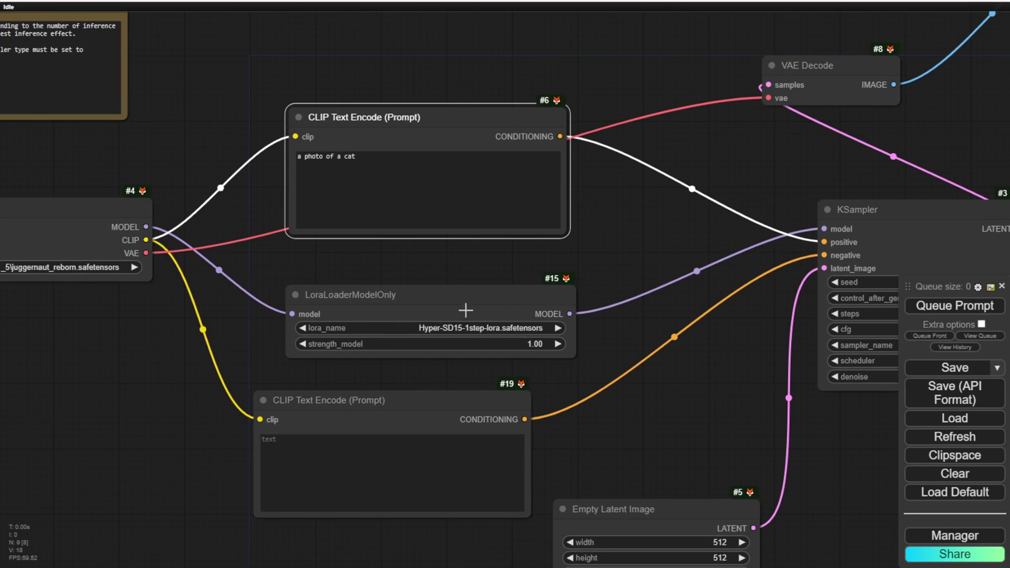
{"action": "left_click_drag", "start_coordinate": [344, 302], "coordinate": [342, 288]}
{"action": "scroll", "coordinate": [312, 288], "scroll_direction": "up", "scroll_amount": 4}
{"action": "scroll", "coordinate": [312, 288], "scroll_direction": "up", "scroll_amount": 2}
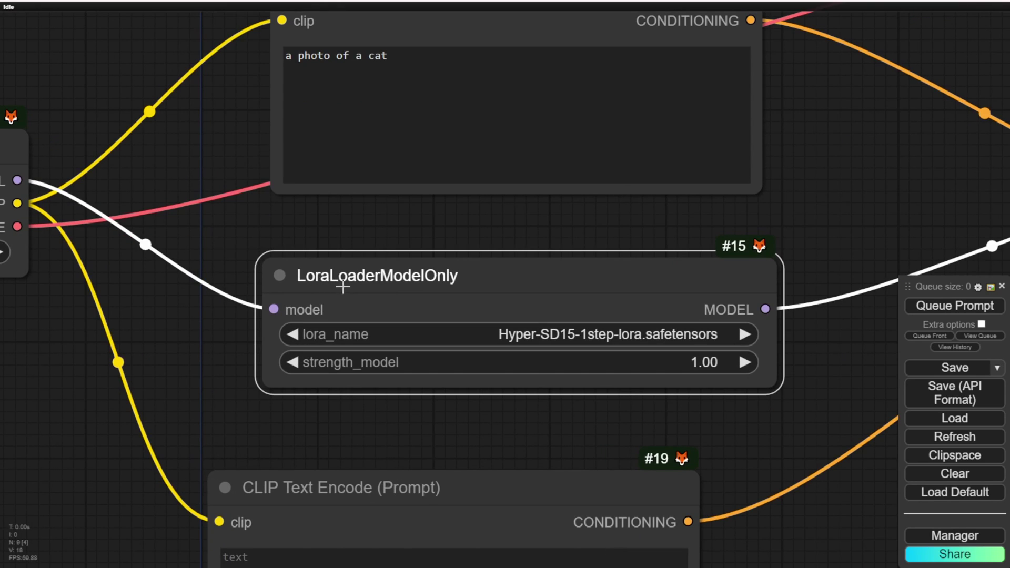
{"action": "scroll", "coordinate": [451, 286], "scroll_direction": "down", "scroll_amount": 5}
{"action": "left_click", "coordinate": [101, 200]}
{"action": "left_click_drag", "start_coordinate": [102, 200], "coordinate": [95, 248]}
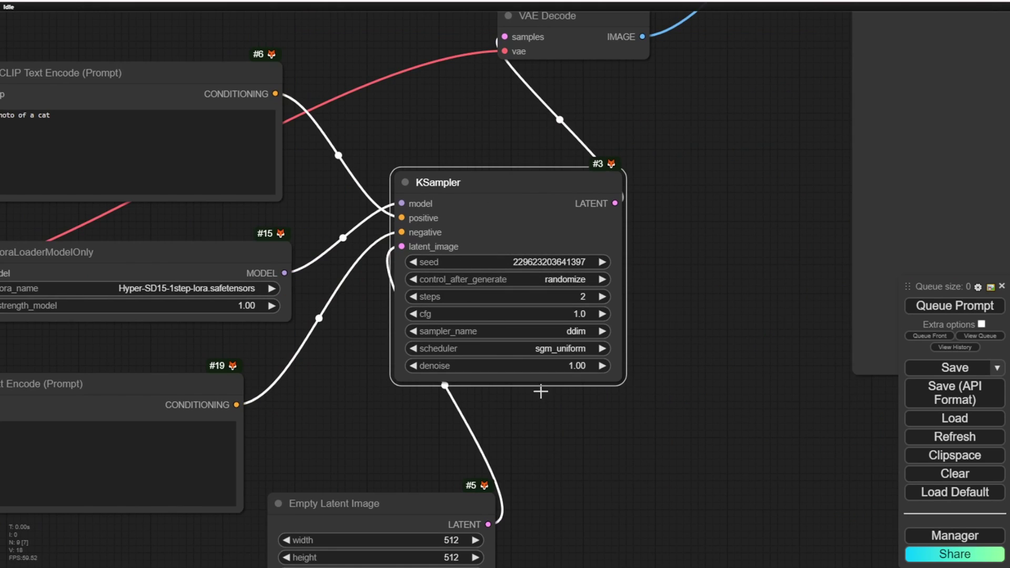
Place Empty Latent Image directly below KSampler and queue the "a photo of a cat" generation.
{"action": "left_click_drag", "start_coordinate": [445, 499], "coordinate": [564, 413]}
{"action": "scroll", "coordinate": [784, 344], "scroll_direction": "down", "scroll_amount": 5}
{"action": "key", "text": "ctrl+Return"}
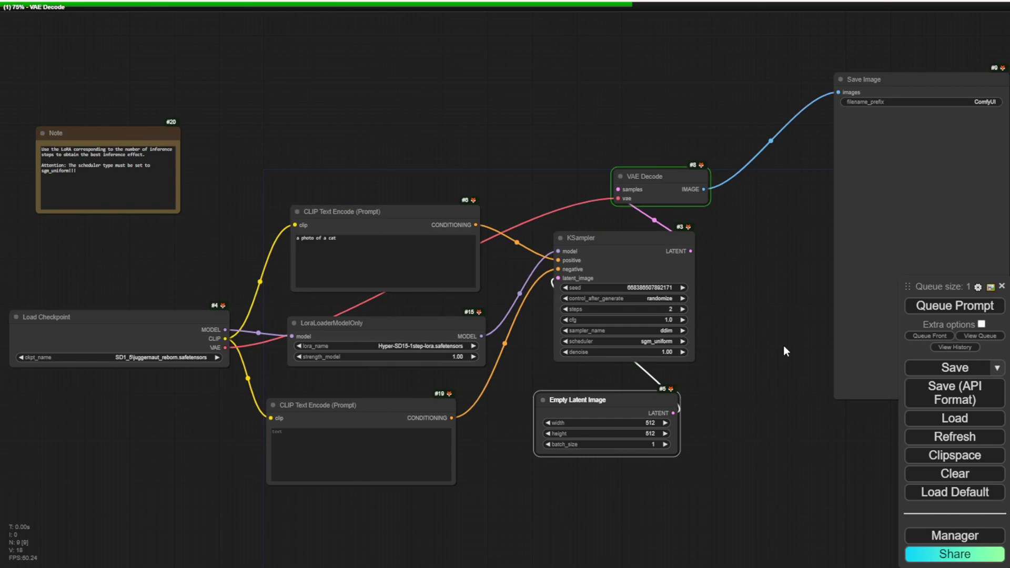
Place the Preview Image node right beside VAE Decode and shrink its frame.
{"action": "left_click_drag", "start_coordinate": [783, 345], "coordinate": [554, 368]}
{"action": "scroll", "coordinate": [554, 368], "scroll_direction": "up", "scroll_amount": 5}
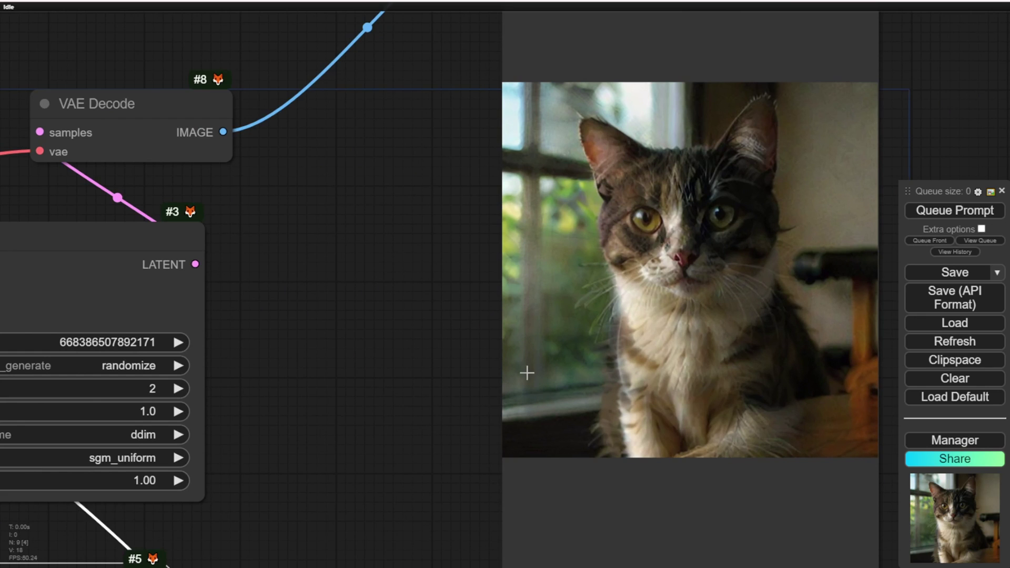
{"action": "scroll", "coordinate": [447, 430], "scroll_direction": "down", "scroll_amount": 3}
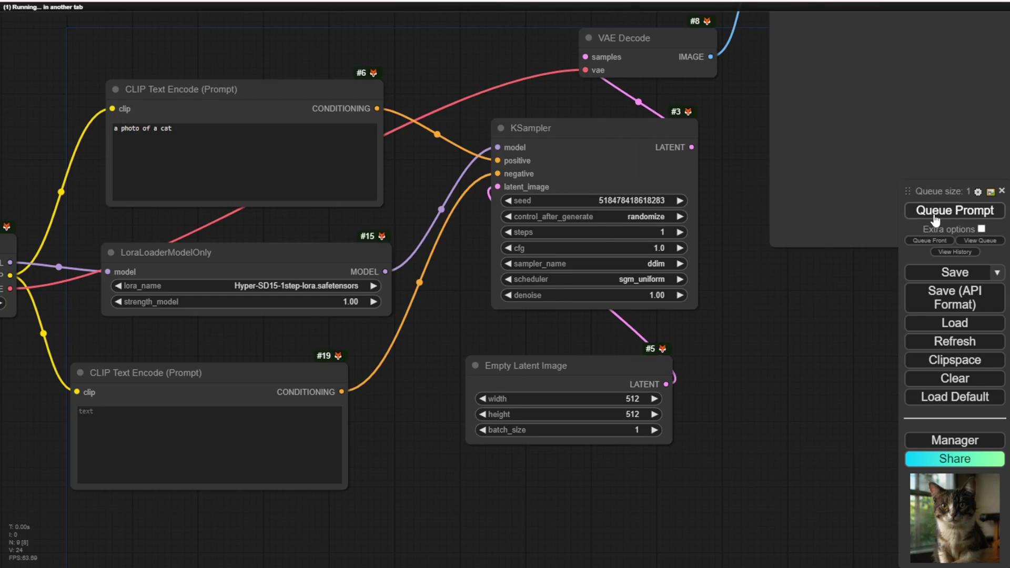
{"action": "scroll", "coordinate": [853, 320], "scroll_direction": "down", "scroll_amount": 3}
{"action": "left_click_drag", "start_coordinate": [854, 320], "coordinate": [620, 364]}
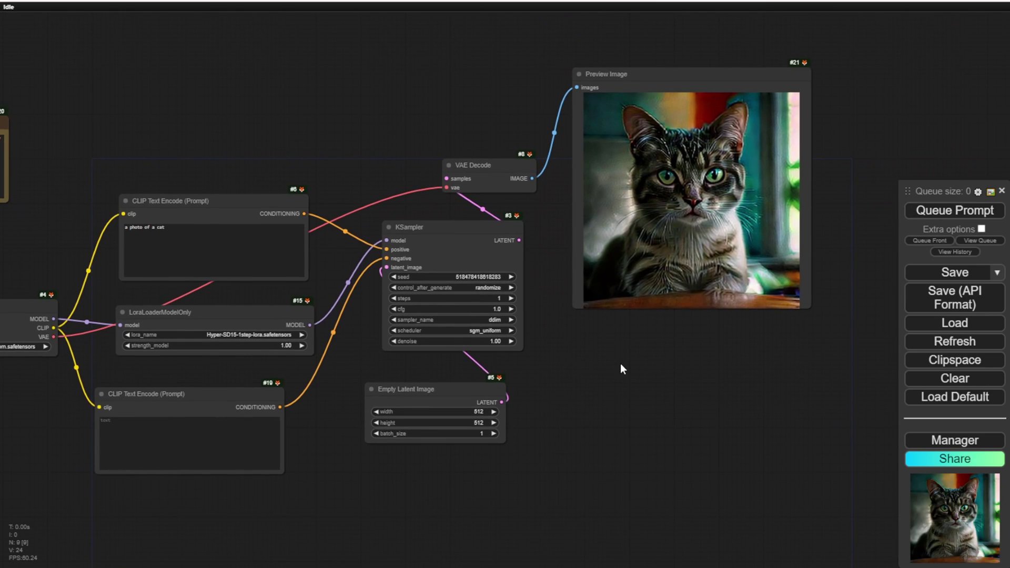
{"action": "left_click_drag", "start_coordinate": [665, 74], "coordinate": [654, 169]}
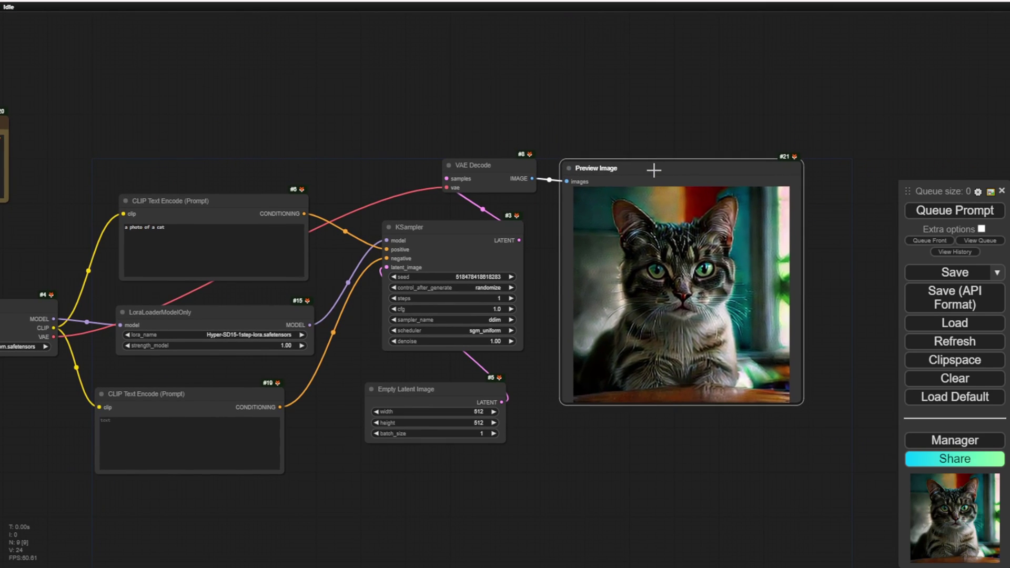
{"action": "left_click_drag", "start_coordinate": [800, 402], "coordinate": [708, 335]}
Queue the one-step "a photo of a cat" generation several more times.
{"action": "scroll", "coordinate": [580, 400], "scroll_direction": "up", "scroll_amount": 3}
{"action": "scroll", "coordinate": [423, 439], "scroll_direction": "up", "scroll_amount": 4}
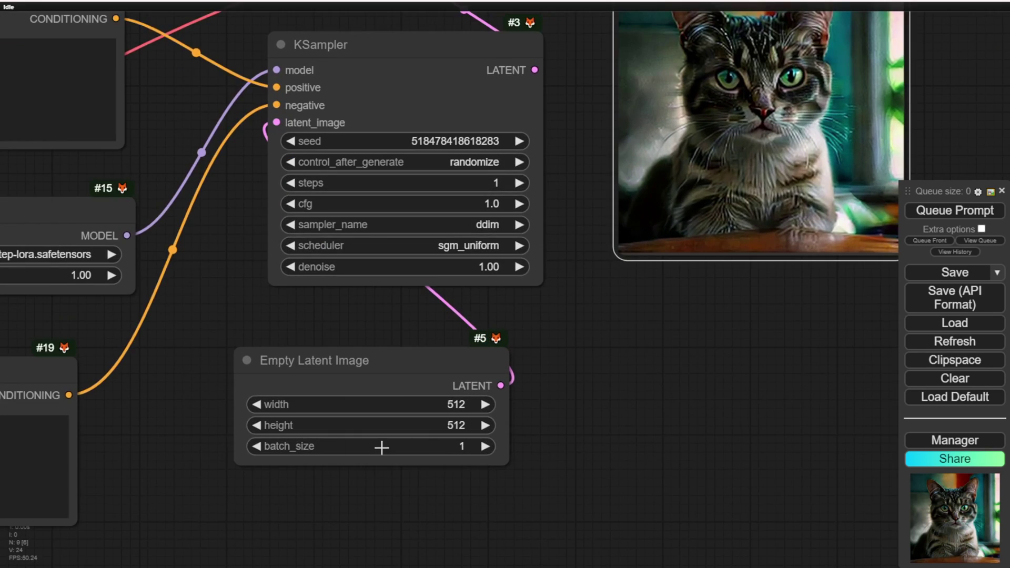
{"action": "left_click_drag", "start_coordinate": [671, 379], "coordinate": [403, 560]}
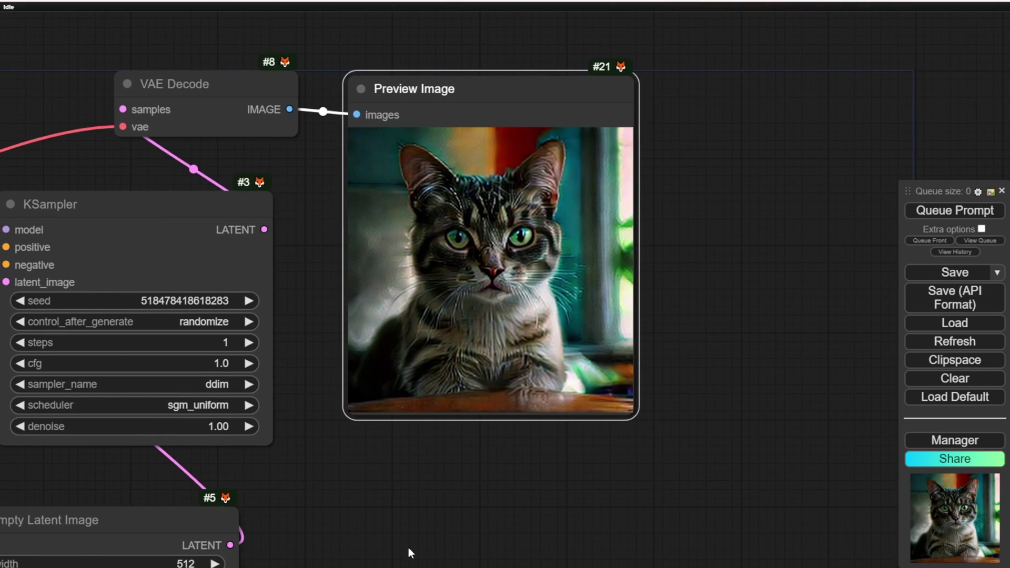
{"action": "scroll", "coordinate": [408, 549], "scroll_direction": "down", "scroll_amount": 3}
{"action": "left_click", "coordinate": [951, 211]}
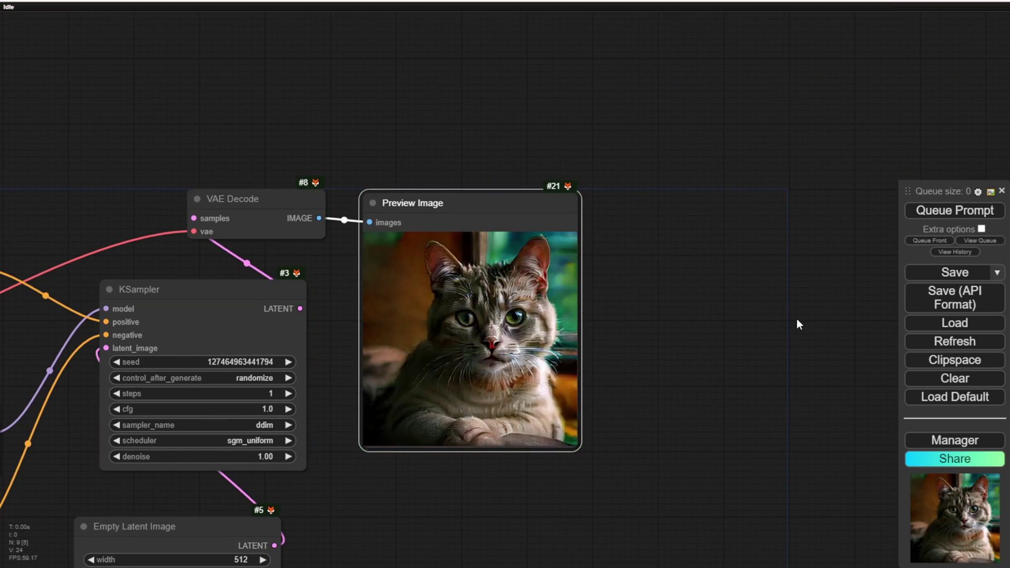
{"action": "left_click", "coordinate": [932, 213]}
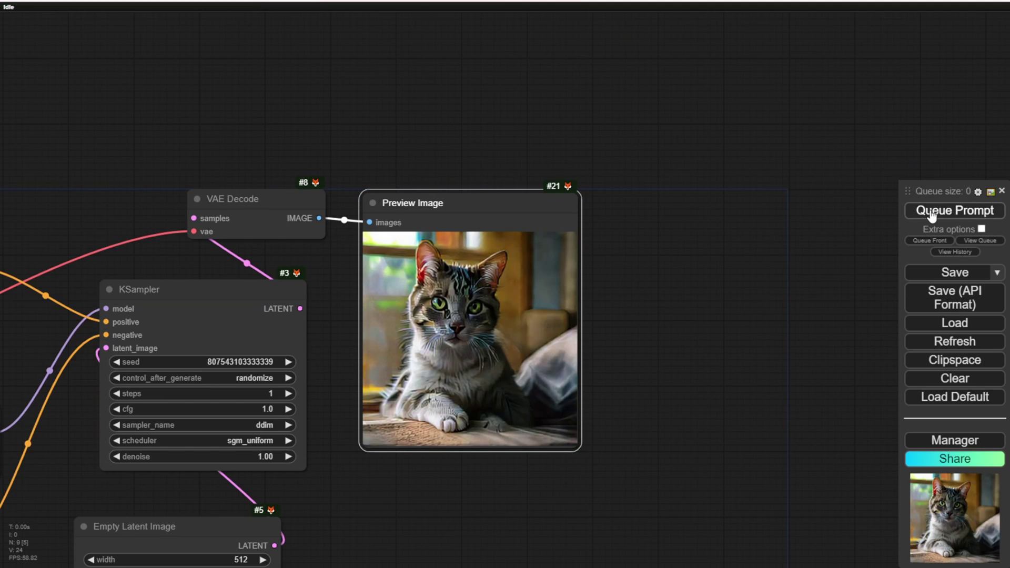
{"action": "left_click", "coordinate": [932, 213]}
{"action": "left_click", "coordinate": [931, 213]}
{"action": "left_click", "coordinate": [931, 213]}
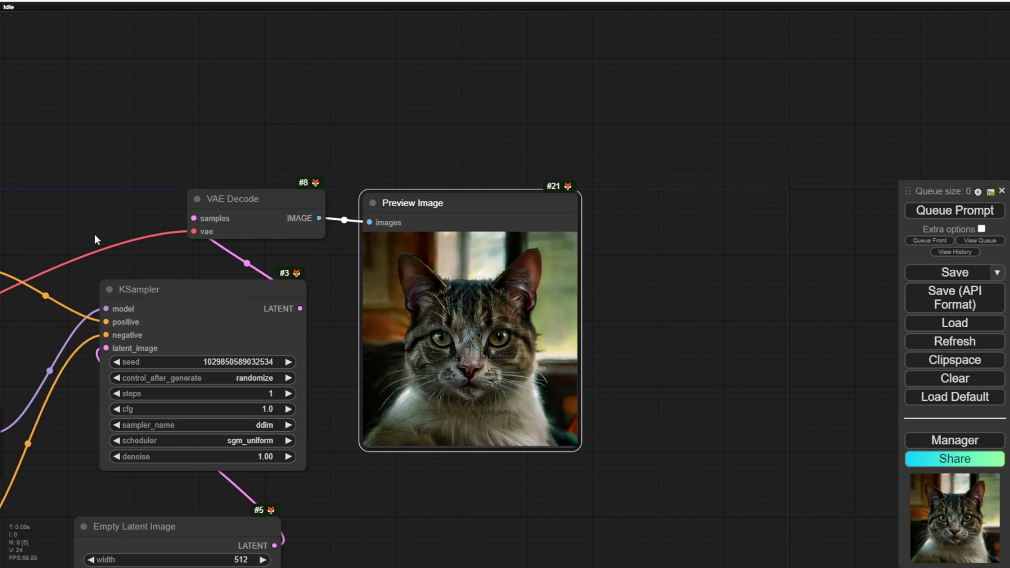
Switch the checkpoint to SDXL\realismEngineSDXL_v20VAE.safetensors and the LoRA to Hyper-SDXL-1step-lora.safetensors.
{"action": "left_click_drag", "start_coordinate": [87, 221], "coordinate": [793, 80]}
{"action": "left_click", "coordinate": [287, 341]}
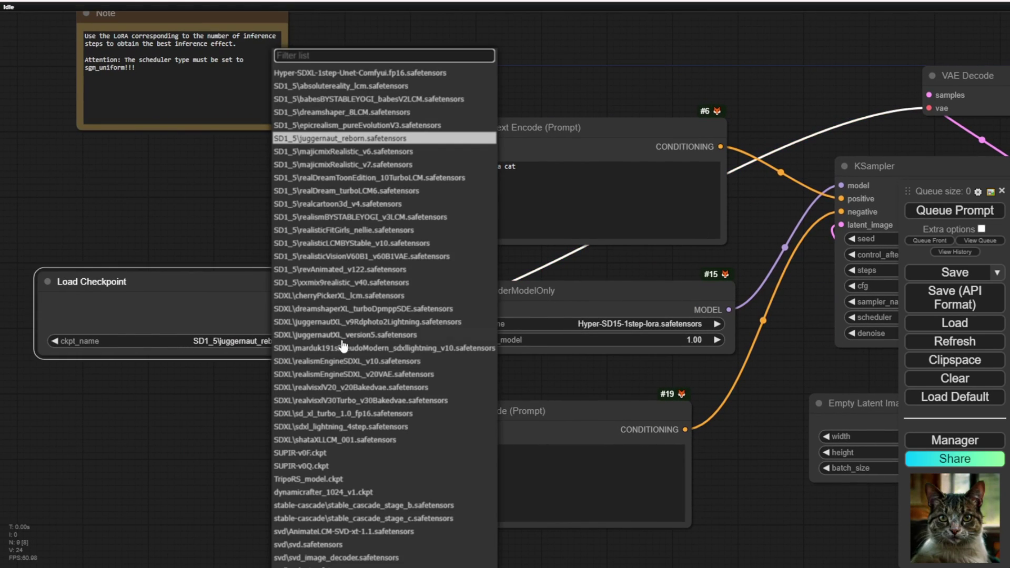
{"action": "left_click", "coordinate": [486, 366]}
{"action": "left_click_drag", "start_coordinate": [560, 382], "coordinate": [421, 388]}
{"action": "left_click", "coordinate": [527, 331]}
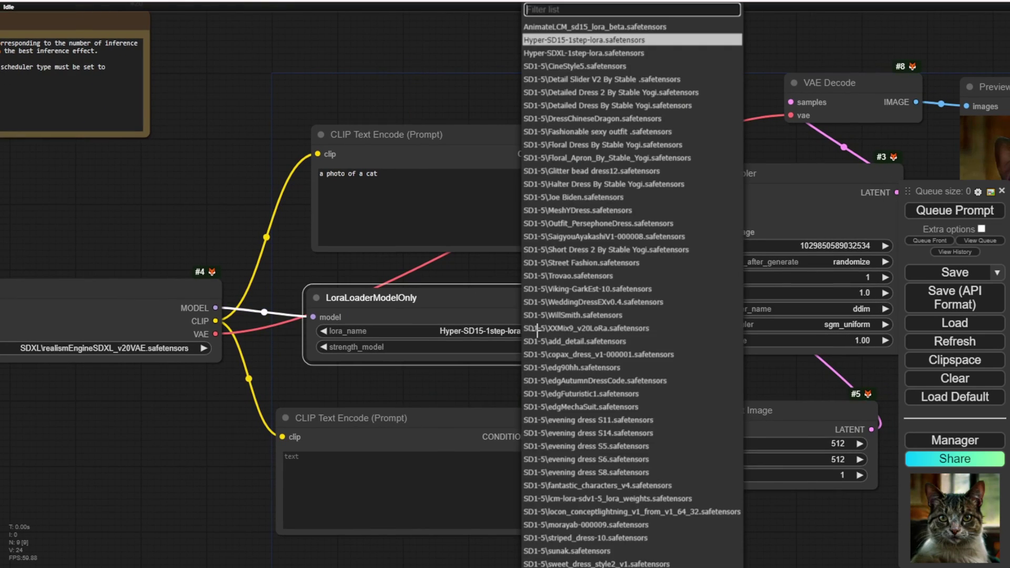
{"action": "left_click", "coordinate": [585, 52]}
Queue the cat prompt twice more at 1024 × 1024 with the Hyper-SDXL LoRA and inspect the preview.
{"action": "scroll", "coordinate": [492, 342], "scroll_direction": "up", "scroll_amount": 6}
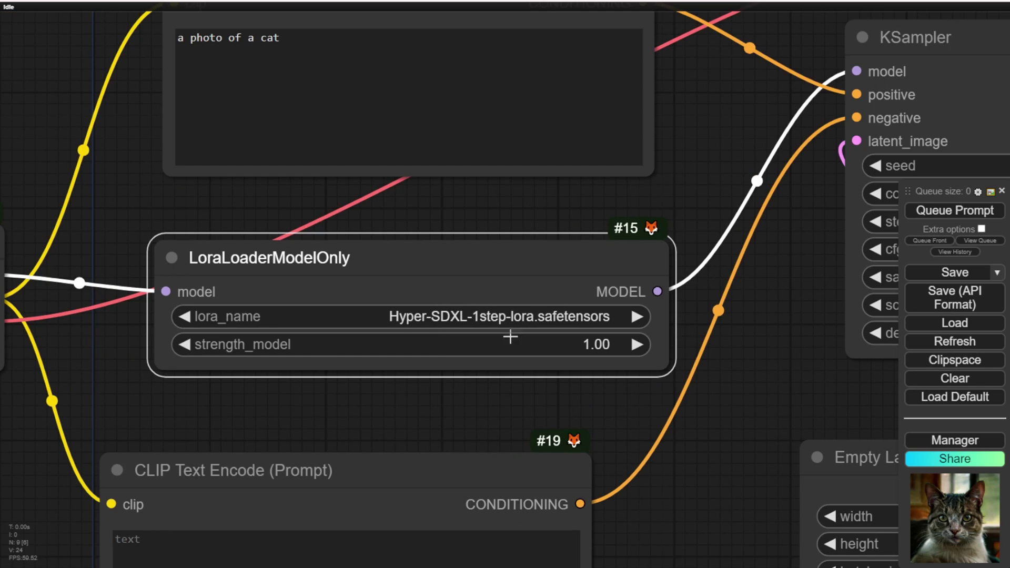
{"action": "scroll", "coordinate": [467, 412], "scroll_direction": "down", "scroll_amount": 6}
{"action": "scroll", "coordinate": [627, 386], "scroll_direction": "up", "scroll_amount": 3}
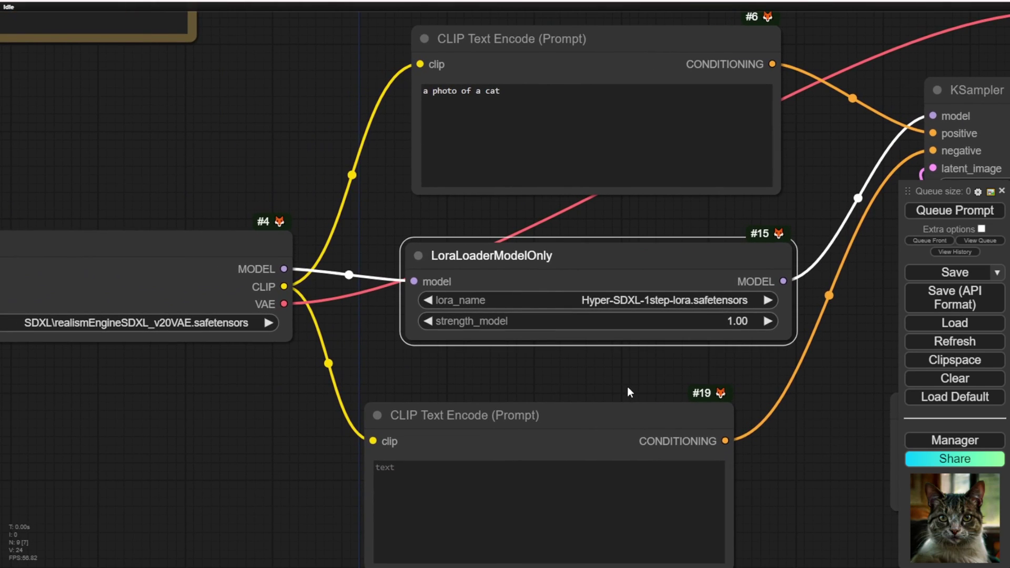
{"action": "scroll", "coordinate": [626, 386], "scroll_direction": "down", "scroll_amount": 3}
{"action": "scroll", "coordinate": [809, 405], "scroll_direction": "down", "scroll_amount": 2}
{"action": "left_click_drag", "start_coordinate": [781, 405], "coordinate": [502, 444]}
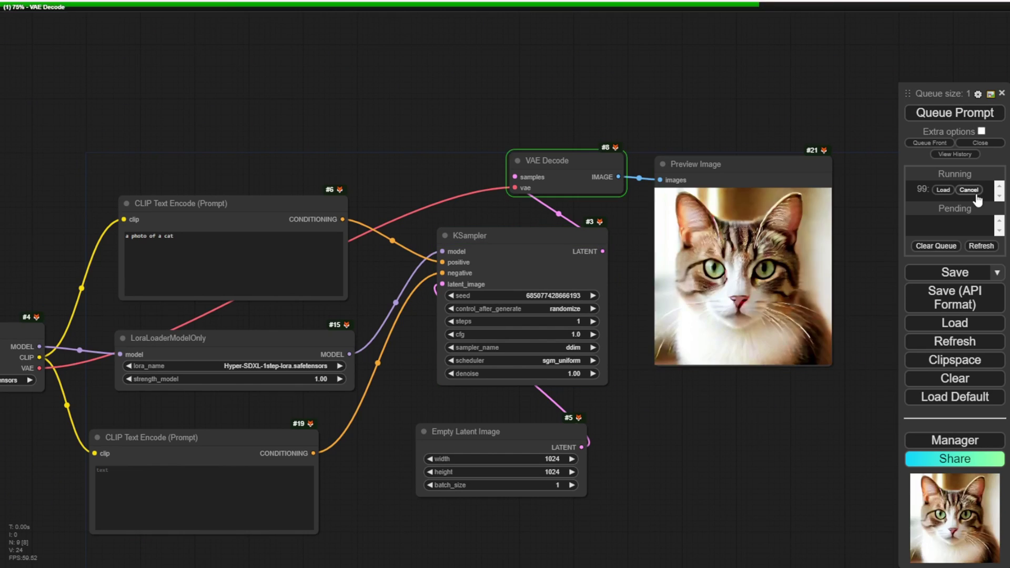
{"action": "left_click", "coordinate": [961, 113]}
{"action": "left_click", "coordinate": [961, 113]}
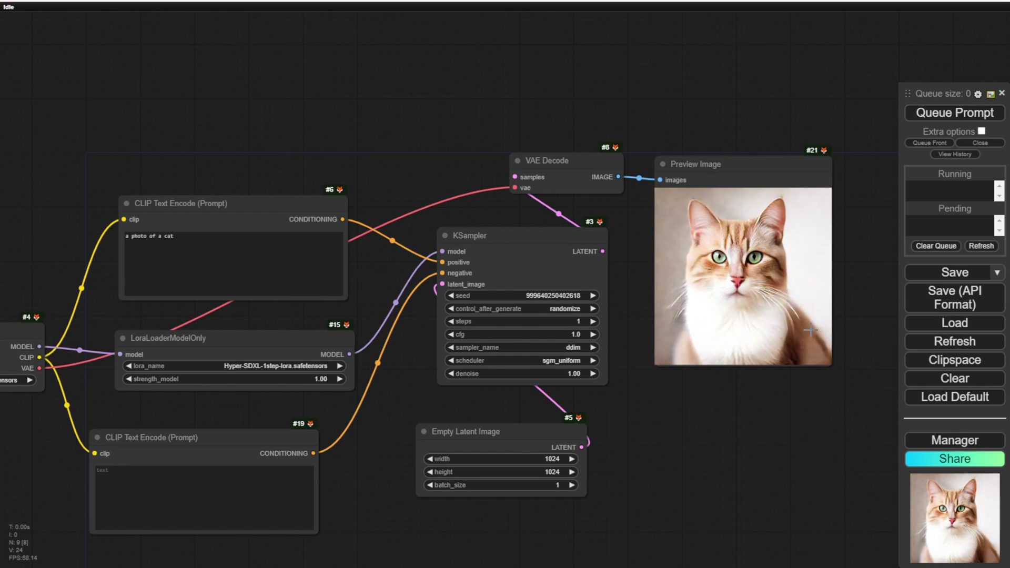
{"action": "scroll", "coordinate": [862, 381], "scroll_direction": "up", "scroll_amount": 2}
{"action": "scroll", "coordinate": [862, 381], "scroll_direction": "up", "scroll_amount": 3}
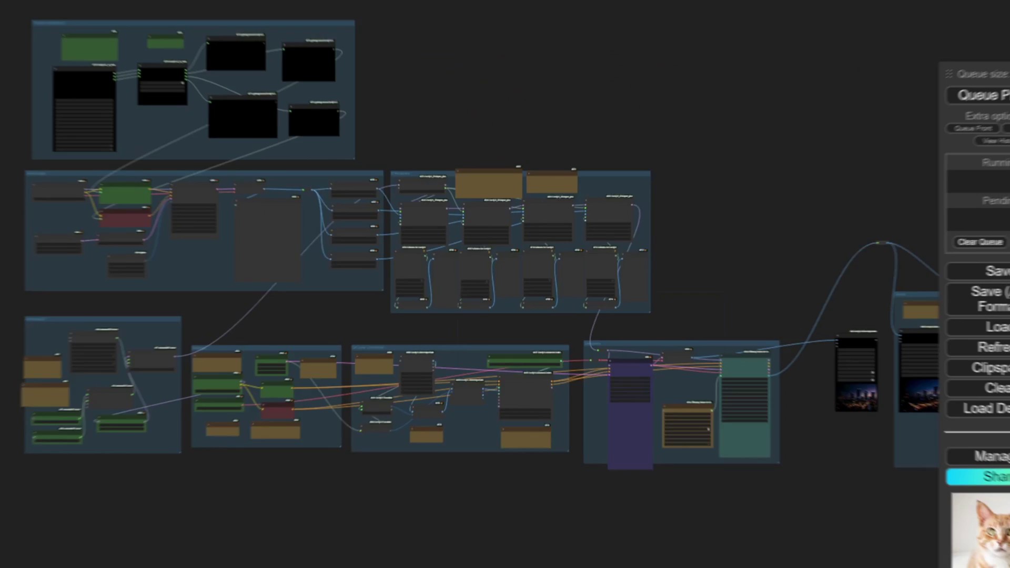
Examine the overall layout of the AnimateDiff video workflow and its Video Combine outputs.
{"action": "scroll", "coordinate": [466, 171], "scroll_direction": "down", "scroll_amount": 5}
{"action": "left_click_drag", "start_coordinate": [660, 132], "coordinate": [559, 141]}
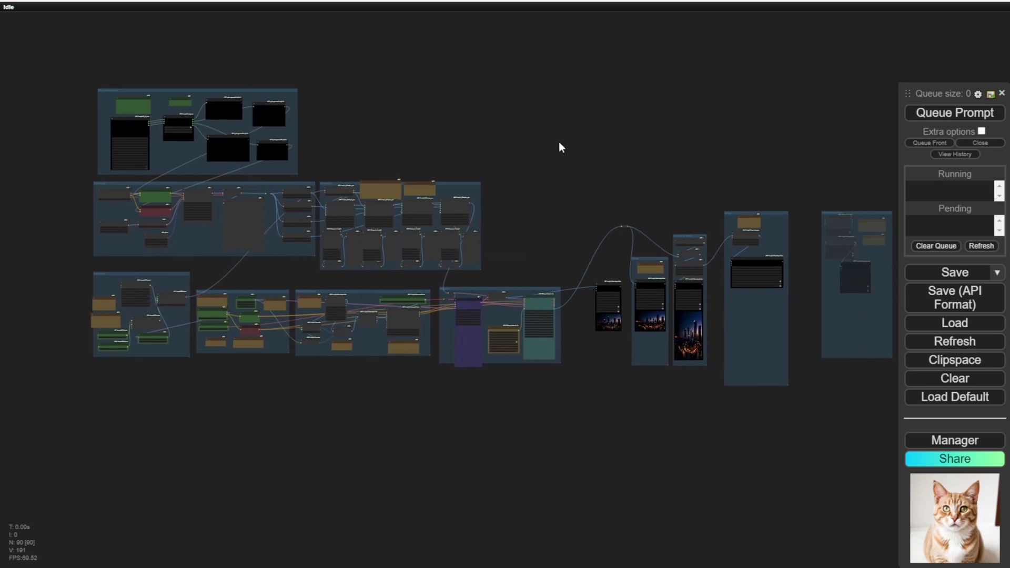
{"action": "scroll", "coordinate": [527, 126], "scroll_direction": "up", "scroll_amount": 3}
{"action": "scroll", "coordinate": [605, 196], "scroll_direction": "up", "scroll_amount": 4}
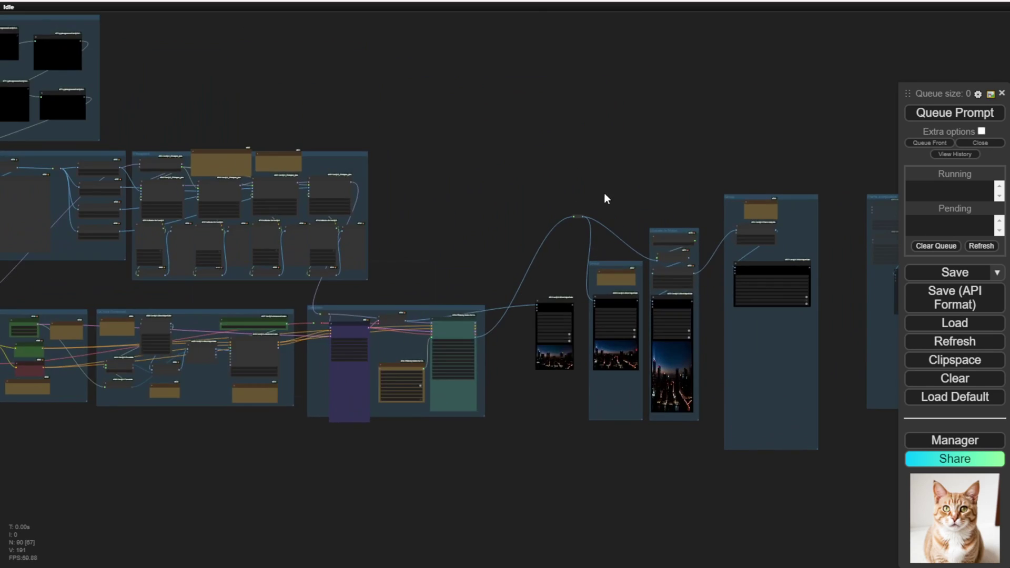
{"action": "left_click_drag", "start_coordinate": [493, 252], "coordinate": [396, 116]}
{"action": "scroll", "coordinate": [484, 231], "scroll_direction": "up", "scroll_amount": 4}
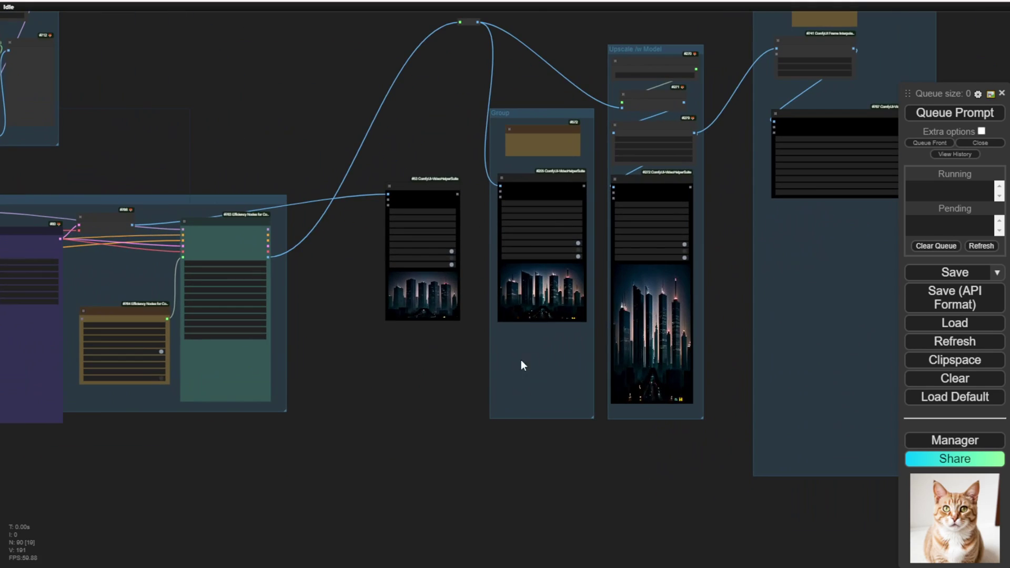
{"action": "scroll", "coordinate": [646, 440], "scroll_direction": "up", "scroll_amount": 2}
{"action": "scroll", "coordinate": [649, 441], "scroll_direction": "up", "scroll_amount": 3}
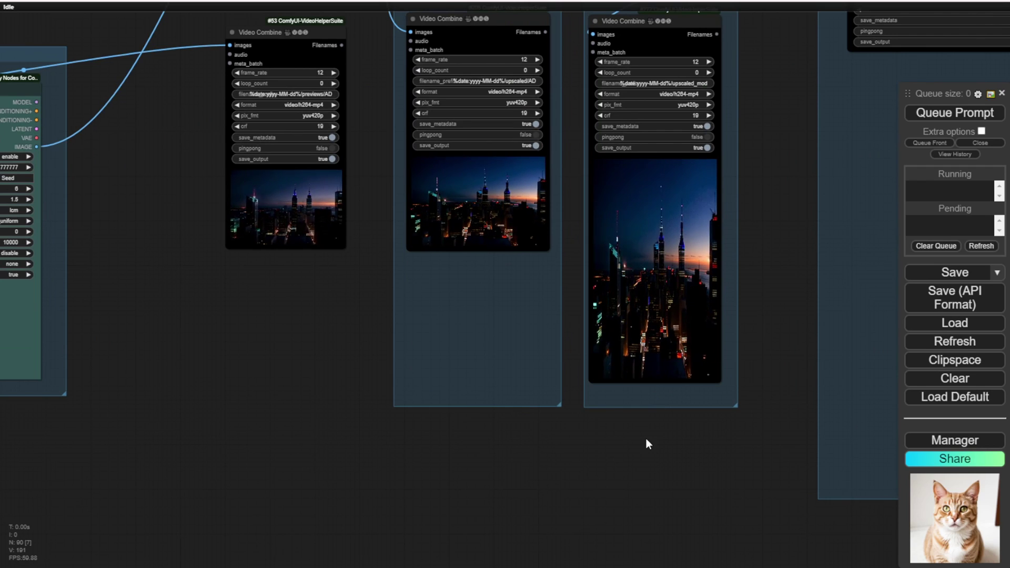
{"action": "scroll", "coordinate": [648, 442], "scroll_direction": "down", "scroll_amount": 3}
{"action": "scroll", "coordinate": [446, 474], "scroll_direction": "down", "scroll_amount": 4}
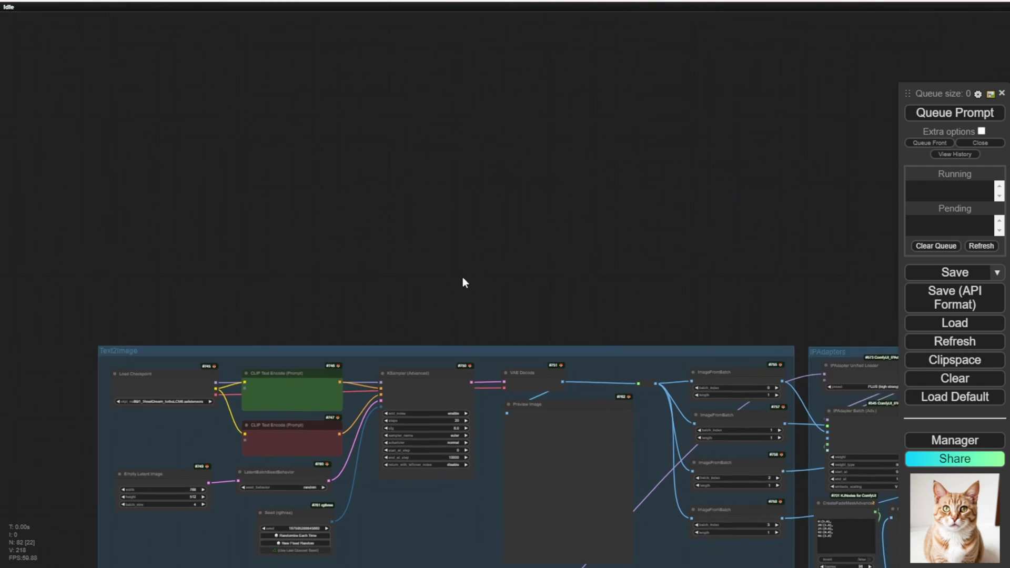
Select SD1_5\juggernaut_reborn.safetensors as the checkpoint in the Text2Image group.
{"action": "left_click_drag", "start_coordinate": [465, 287], "coordinate": [428, 29]}
{"action": "scroll", "coordinate": [237, 181], "scroll_direction": "up", "scroll_amount": 7}
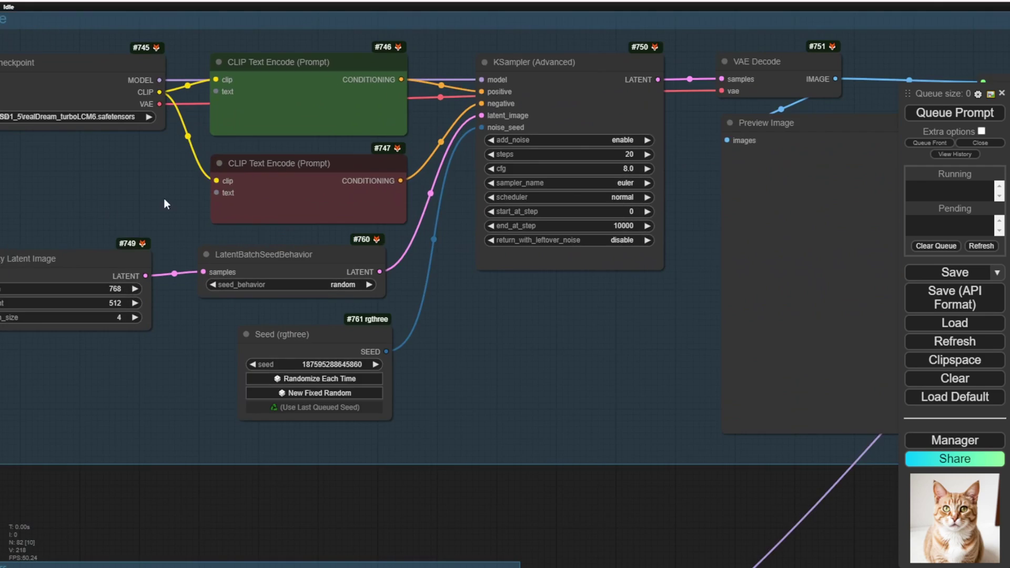
{"action": "left_click_drag", "start_coordinate": [58, 210], "coordinate": [237, 260]}
{"action": "left_click", "coordinate": [287, 164]}
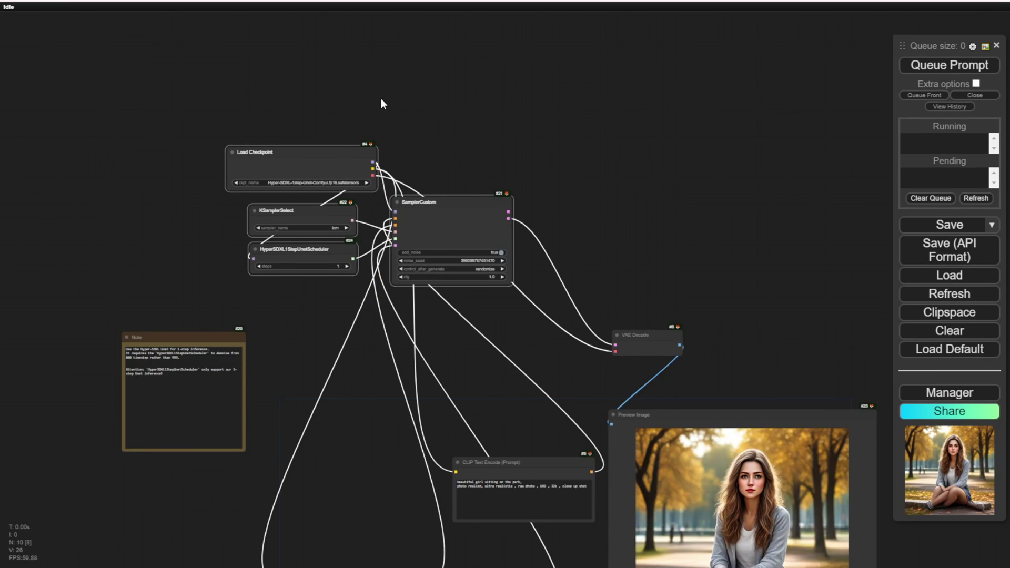
Copy KSamplerSelect, HyperSDXL1StepUnetScheduler and SamplerCustom from the Hyper-SDXL Unet workflow and paste them into the AnimateDiff workflow.
{"action": "scroll", "coordinate": [368, 134], "scroll_direction": "up", "scroll_amount": 7}
{"action": "left_click", "coordinate": [255, 301]}
{"action": "left_click", "coordinate": [262, 376], "text": "shift"}
{"action": "left_click", "coordinate": [513, 310], "text": "shift"}
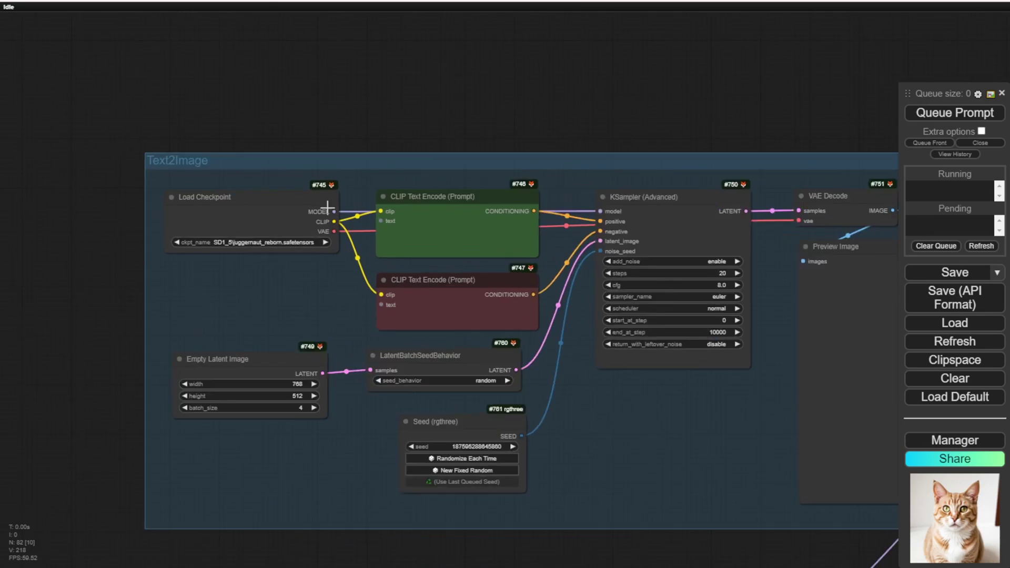
{"action": "key", "text": "ctrl+v"}
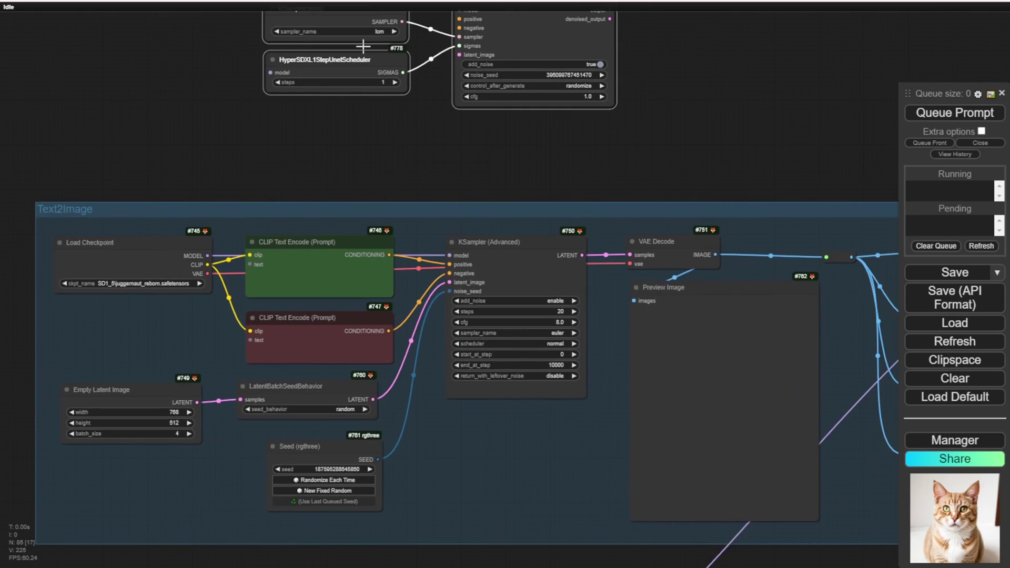
Arrange the pasted sampler nodes above the Text2Image group and set its checkpoint to Hyper-SDXL-1step-Unet-Comfyui.fp16.safetensors.
{"action": "left_click_drag", "start_coordinate": [385, 81], "coordinate": [267, 210]}
{"action": "left_click_drag", "start_coordinate": [392, 119], "coordinate": [430, 207]}
{"action": "left_click_drag", "start_coordinate": [578, 57], "coordinate": [590, 118]}
{"action": "left_click_drag", "start_coordinate": [121, 194], "coordinate": [277, 137]}
{"action": "left_click_drag", "start_coordinate": [107, 298], "coordinate": [373, 114]}
{"action": "left_click_drag", "start_coordinate": [62, 201], "coordinate": [179, 175]}
{"action": "left_click", "coordinate": [179, 300]}
{"action": "left_click", "coordinate": [282, 280]}
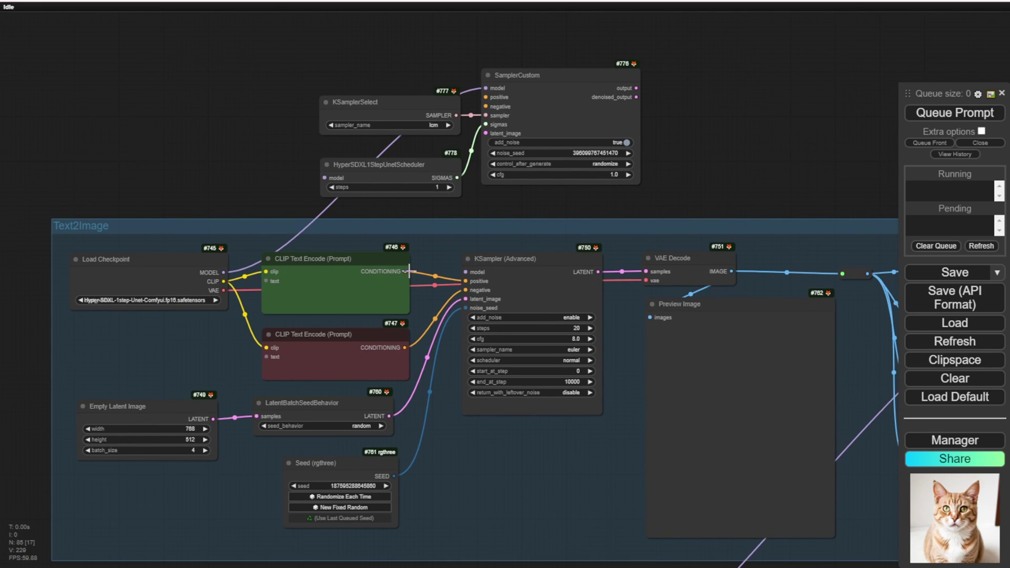
Move the KSampler (Advanced) node lower in the Text2Image group and bypass it.
{"action": "left_click", "coordinate": [536, 286]}
{"action": "left_click_drag", "start_coordinate": [536, 286], "coordinate": [536, 412]}
{"action": "key", "text": "ctrl+b"}
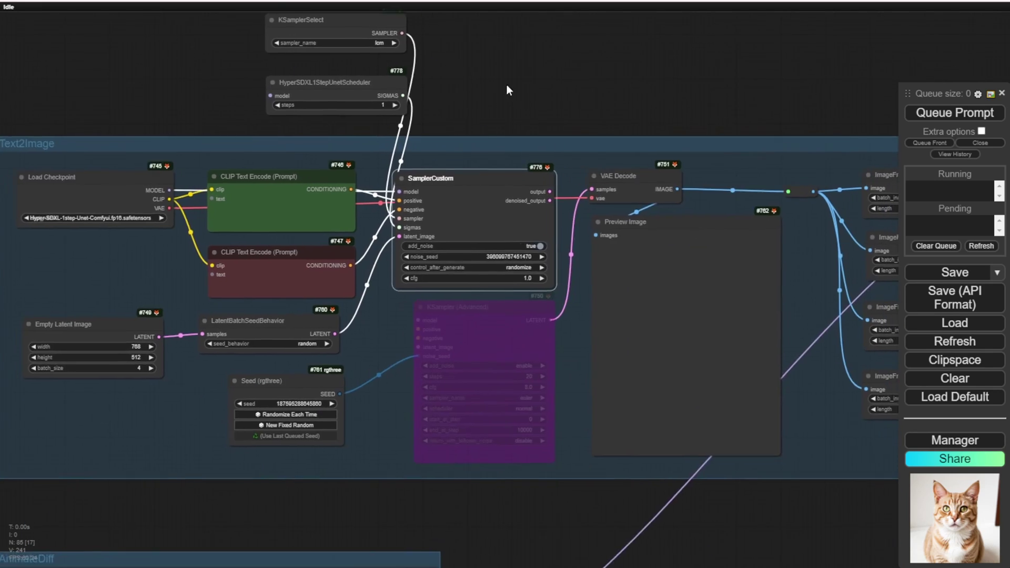
Connect SamplerCustom's denoised_output to the VAE Decode samples input and queue the workflow.
{"action": "left_click_drag", "start_coordinate": [506, 86], "coordinate": [422, 100]}
{"action": "scroll", "coordinate": [473, 225], "scroll_direction": "up", "scroll_amount": 7}
{"action": "left_click_drag", "start_coordinate": [460, 209], "coordinate": [542, 186]}
{"action": "scroll", "coordinate": [414, 129], "scroll_direction": "down", "scroll_amount": 4}
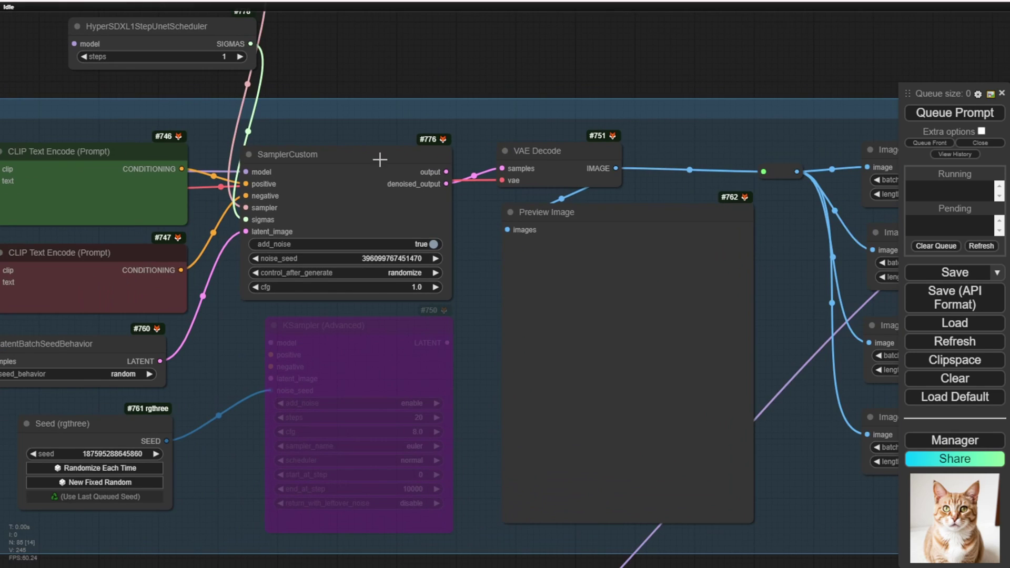
{"action": "left_click_drag", "start_coordinate": [205, 377], "coordinate": [355, 343]}
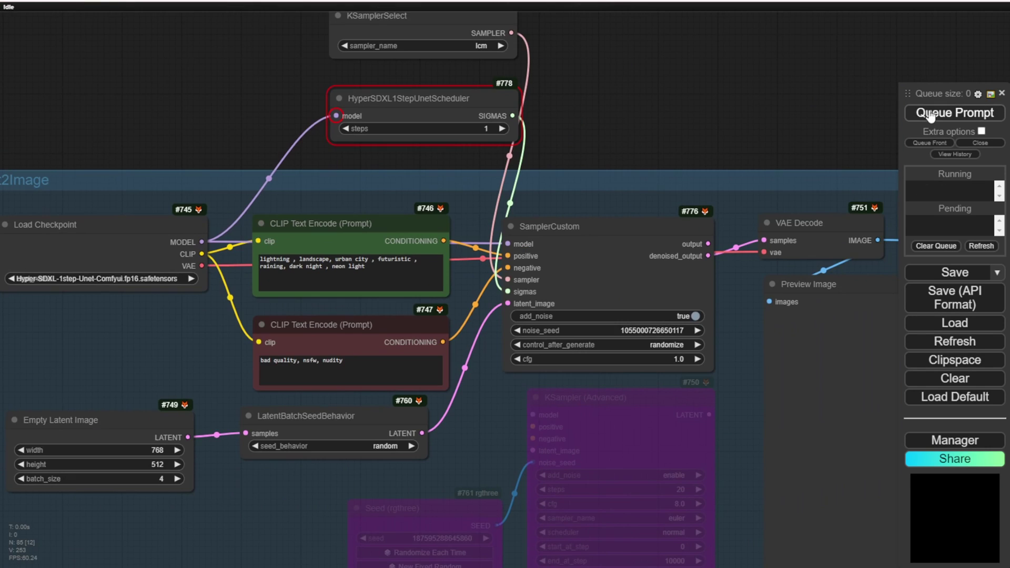
{"action": "left_click", "coordinate": [931, 115]}
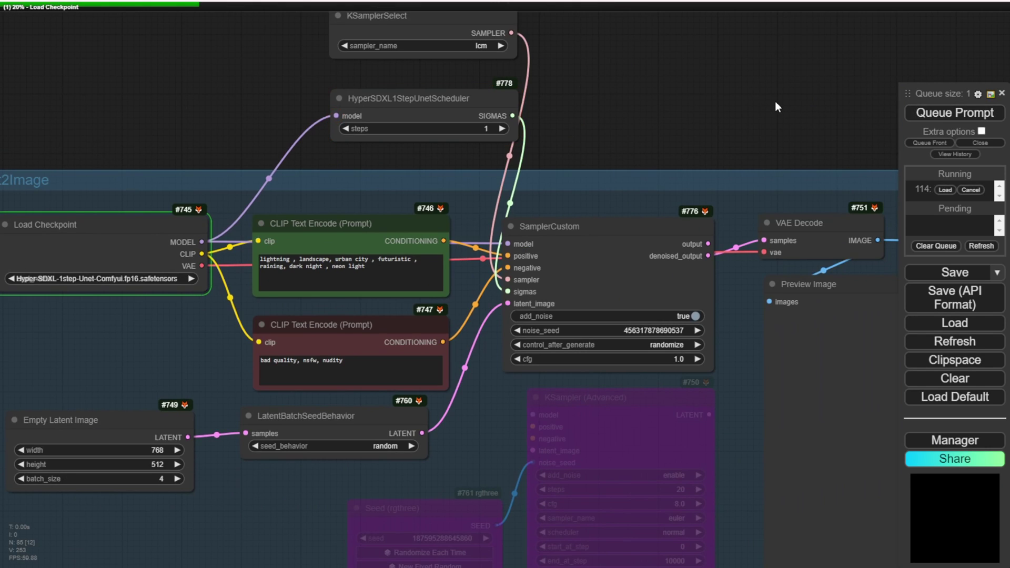
Examine the Text2Image nodes, the generated preview images and the IPAdapters, AnimateDiff, Settings and QrCode Controlnet groups.
{"action": "scroll", "coordinate": [777, 100], "scroll_direction": "down", "scroll_amount": 1}
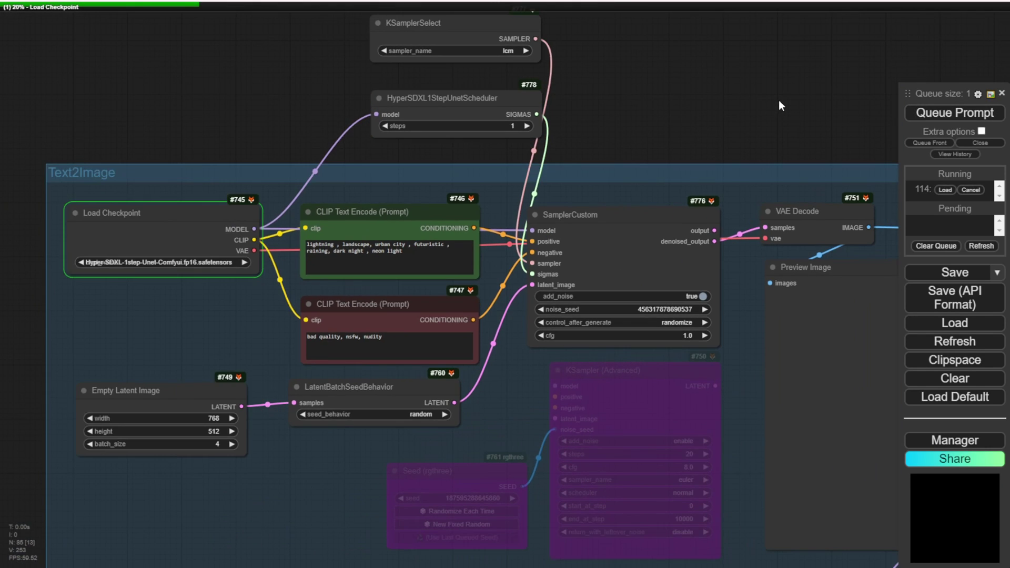
{"action": "left_click_drag", "start_coordinate": [739, 102], "coordinate": [768, 195]}
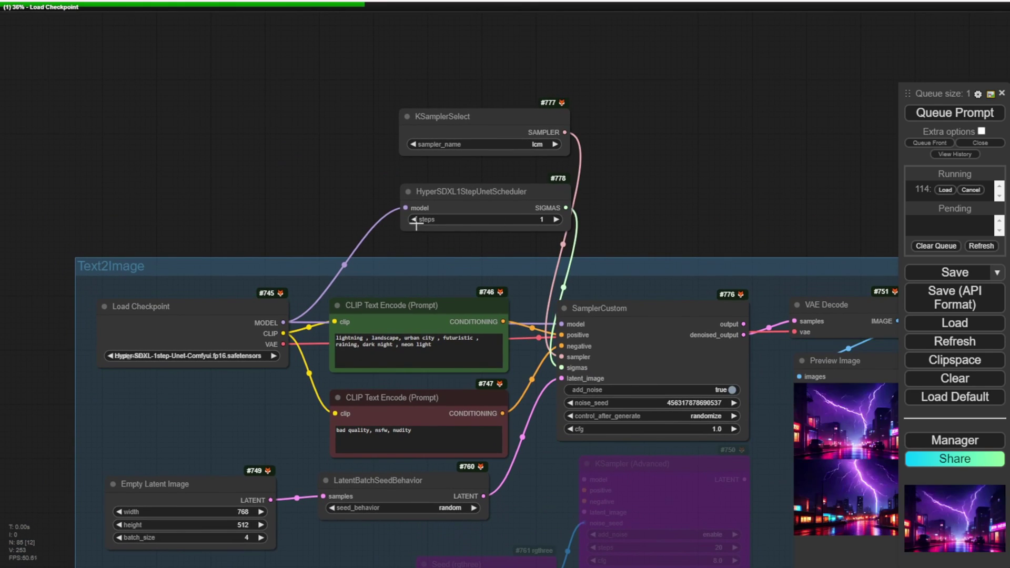
{"action": "left_click_drag", "start_coordinate": [860, 202], "coordinate": [471, 67]}
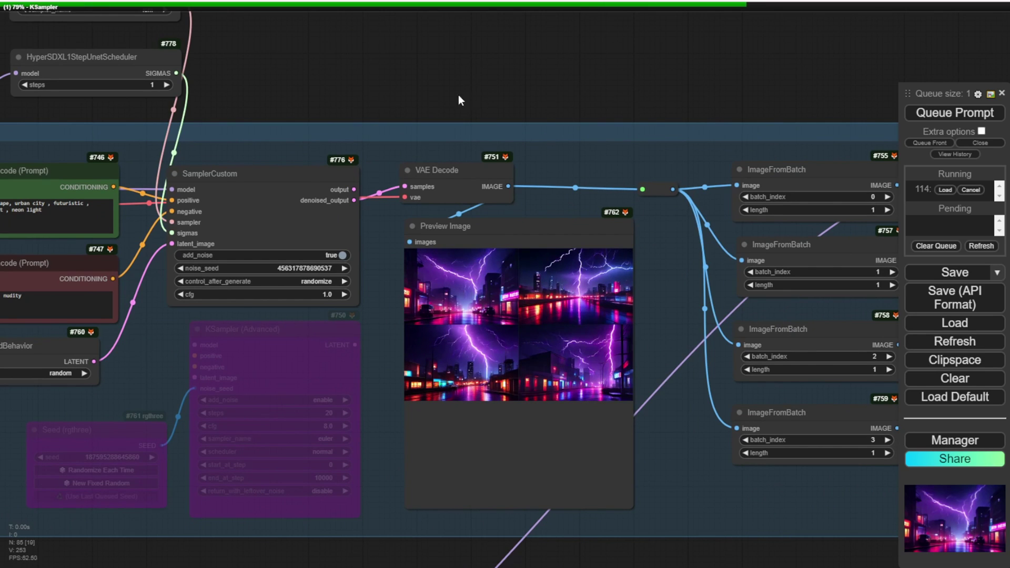
{"action": "left_click_drag", "start_coordinate": [448, 96], "coordinate": [709, 57]}
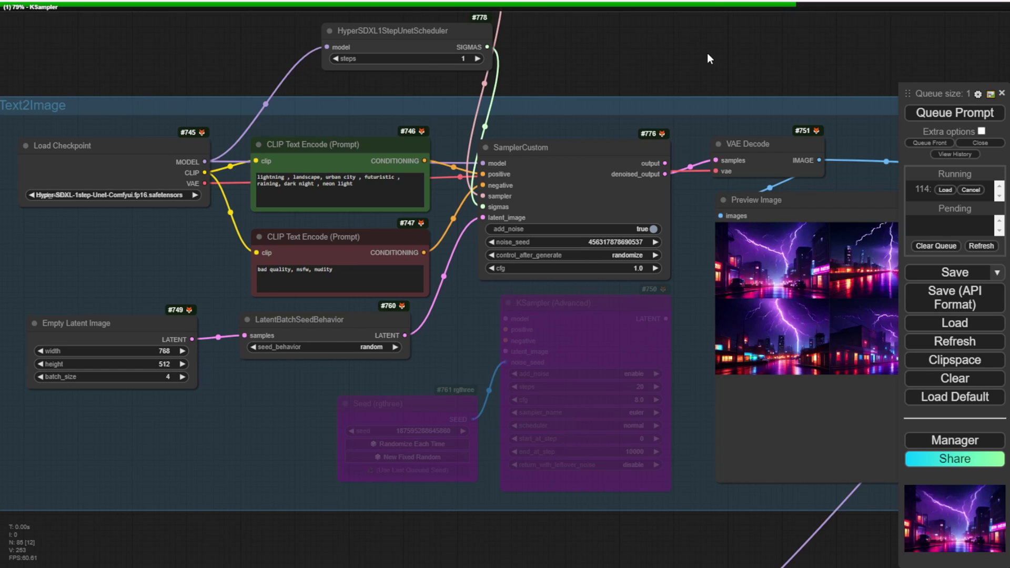
{"action": "scroll", "coordinate": [708, 53], "scroll_direction": "down", "scroll_amount": 3}
{"action": "left_click_drag", "start_coordinate": [795, 53], "coordinate": [453, 52]}
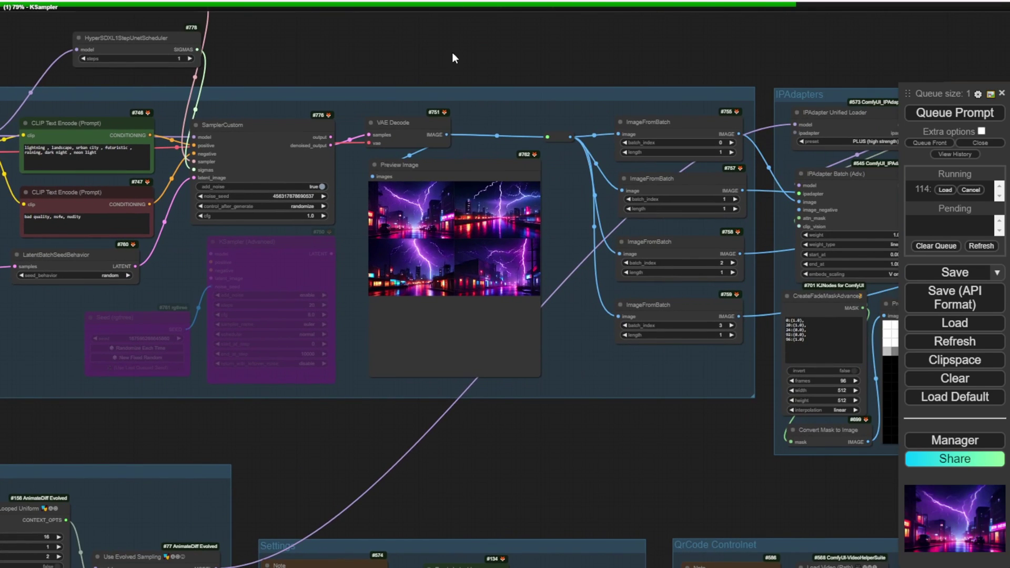
{"action": "scroll", "coordinate": [570, 433], "scroll_direction": "down", "scroll_amount": 4}
{"action": "left_click_drag", "start_coordinate": [568, 431], "coordinate": [555, 219]}
{"action": "scroll", "coordinate": [554, 218], "scroll_direction": "up", "scroll_amount": 1}
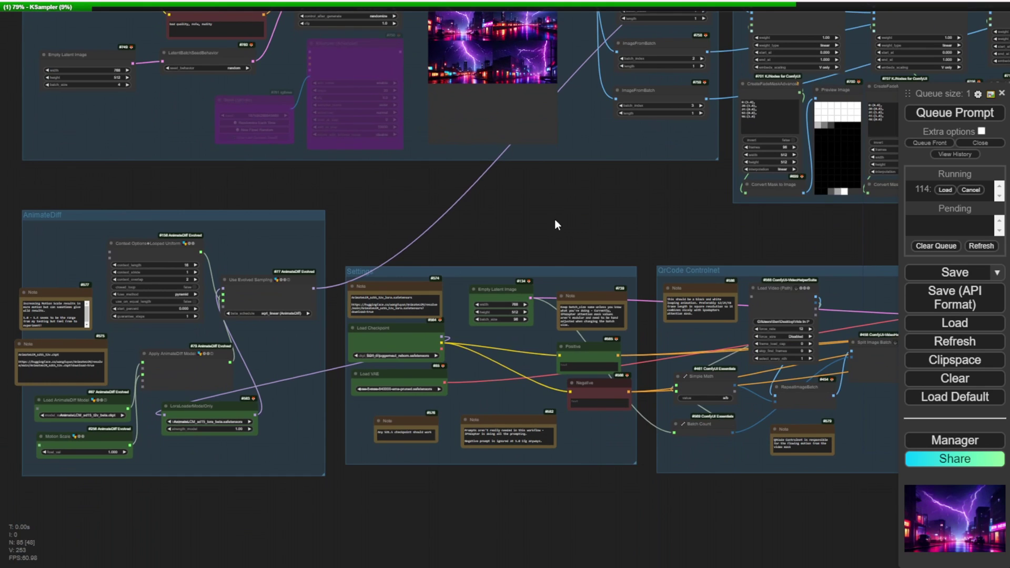
Survey the workflow groups and examine the KSampler and HighRes-Fix Script settings in the Samplers group.
{"action": "scroll", "coordinate": [554, 219], "scroll_direction": "down", "scroll_amount": 4}
{"action": "left_click_drag", "start_coordinate": [581, 220], "coordinate": [451, 293]}
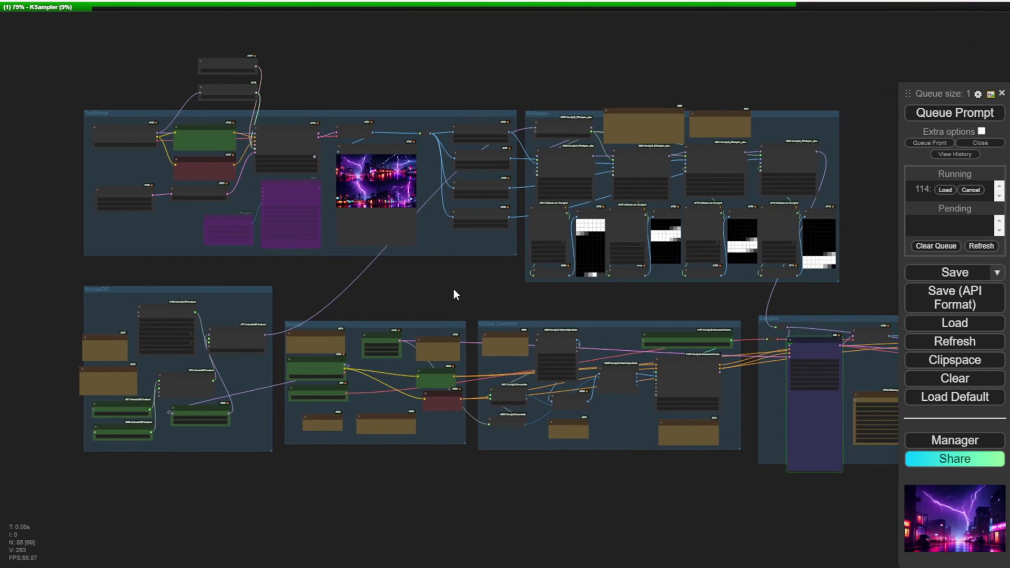
{"action": "left_click_drag", "start_coordinate": [851, 302], "coordinate": [639, 83]}
{"action": "scroll", "coordinate": [586, 274], "scroll_direction": "up", "scroll_amount": 5}
{"action": "scroll", "coordinate": [583, 274], "scroll_direction": "up", "scroll_amount": 4}
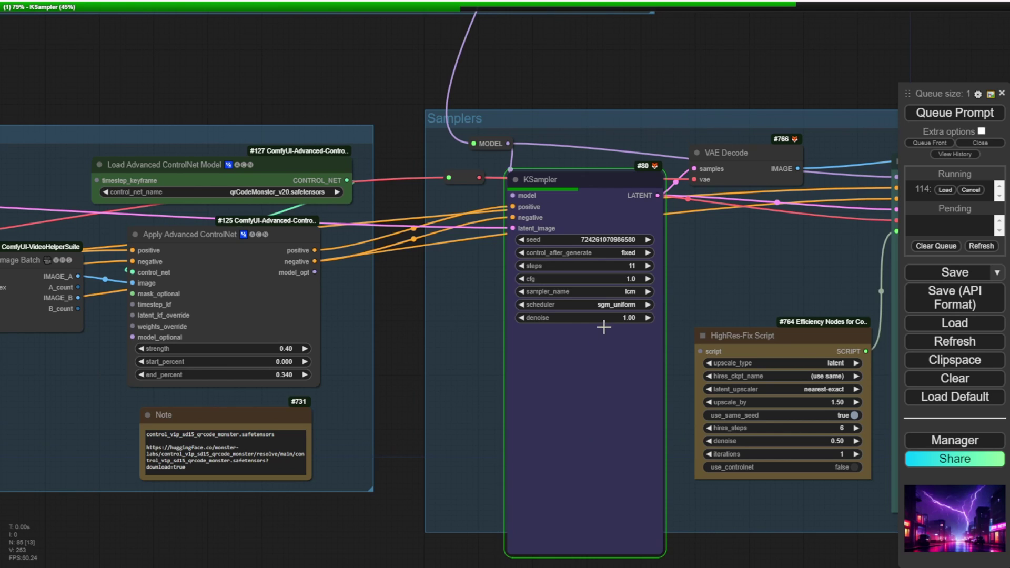
{"action": "scroll", "coordinate": [304, 368], "scroll_direction": "down", "scroll_amount": 9}
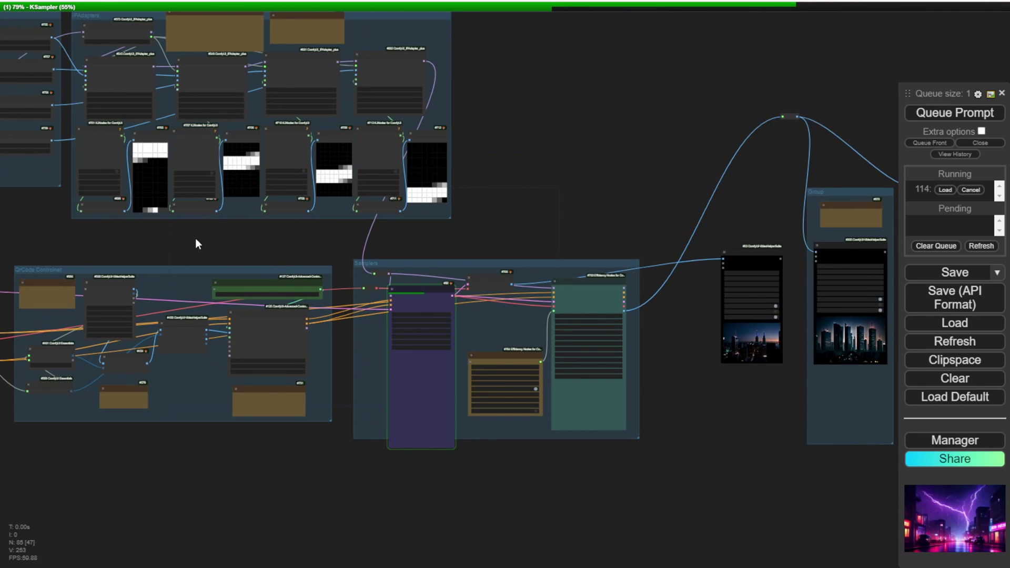
{"action": "left_click_drag", "start_coordinate": [181, 239], "coordinate": [670, 400]}
{"action": "scroll", "coordinate": [320, 287], "scroll_direction": "up", "scroll_amount": 4}
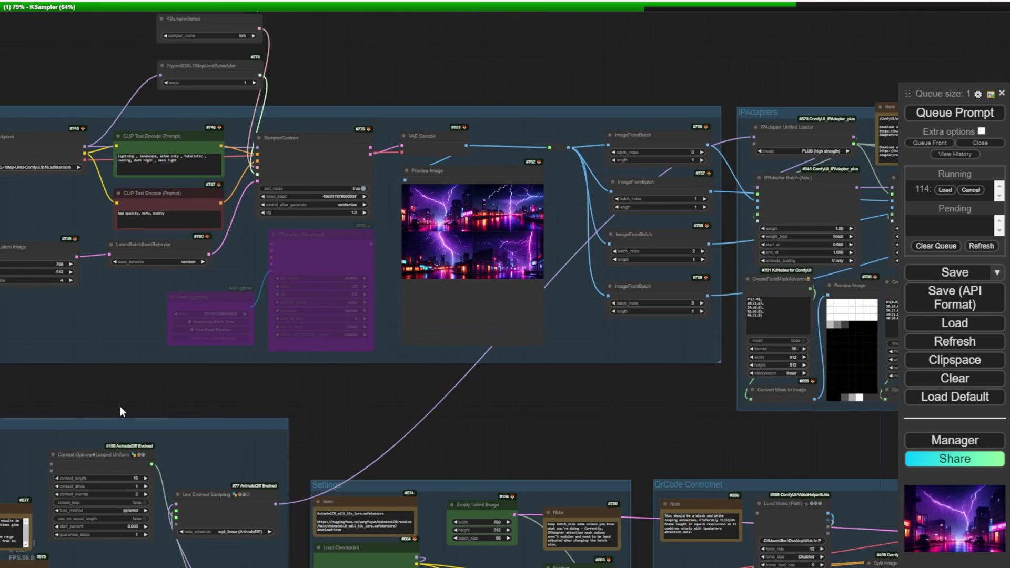
Review the Text2Image group's sampler chain and preview images alongside the Settings and QrCode Controlnet groups.
{"action": "left_click_drag", "start_coordinate": [134, 414], "coordinate": [224, 445]}
{"action": "scroll", "coordinate": [118, 263], "scroll_direction": "up", "scroll_amount": 6}
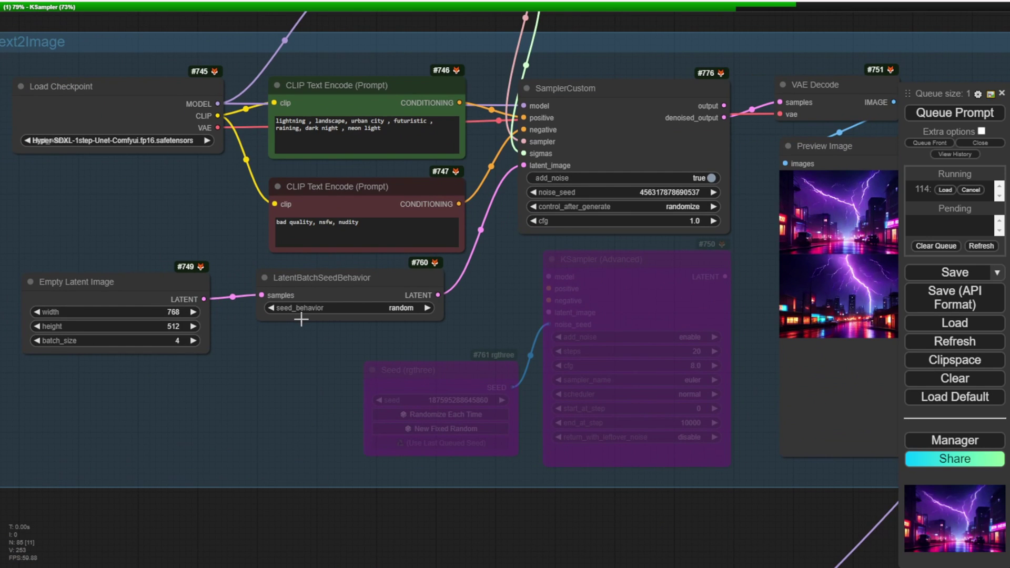
{"action": "scroll", "coordinate": [300, 325], "scroll_direction": "down", "scroll_amount": 2}
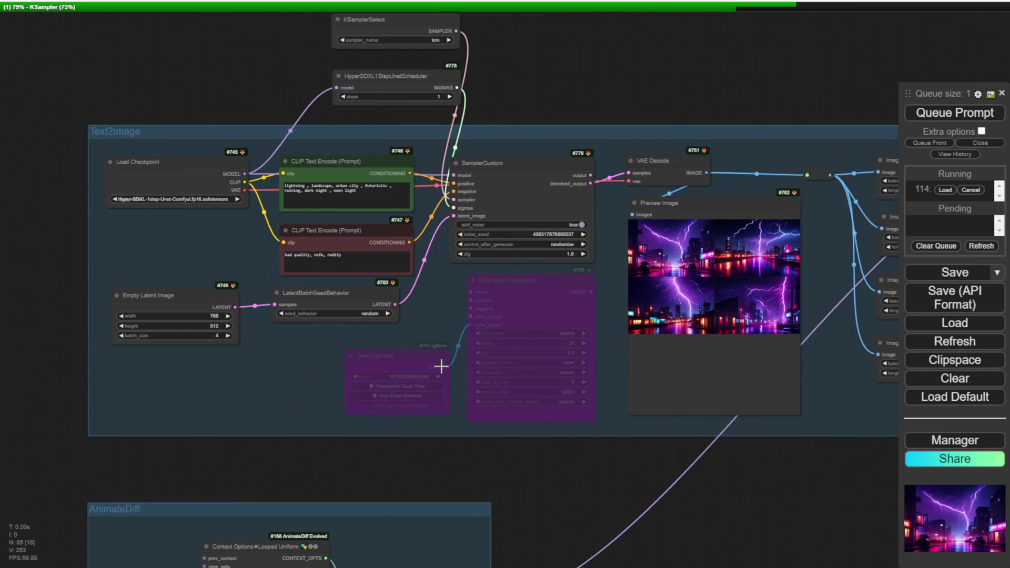
{"action": "scroll", "coordinate": [451, 362], "scroll_direction": "down", "scroll_amount": 3}
{"action": "left_click_drag", "start_coordinate": [726, 456], "coordinate": [481, 158]}
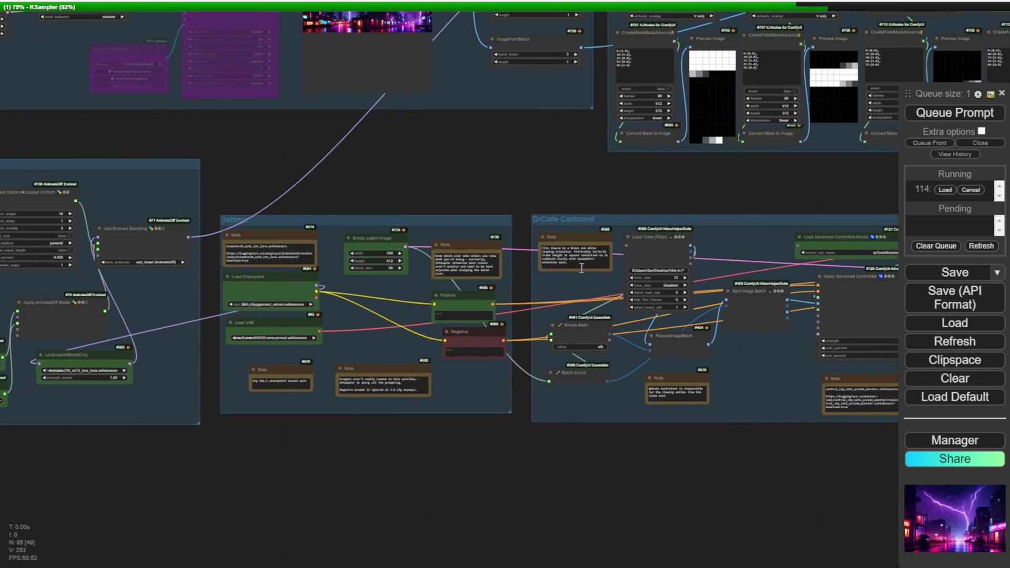
{"action": "left_click_drag", "start_coordinate": [584, 198], "coordinate": [303, 187]}
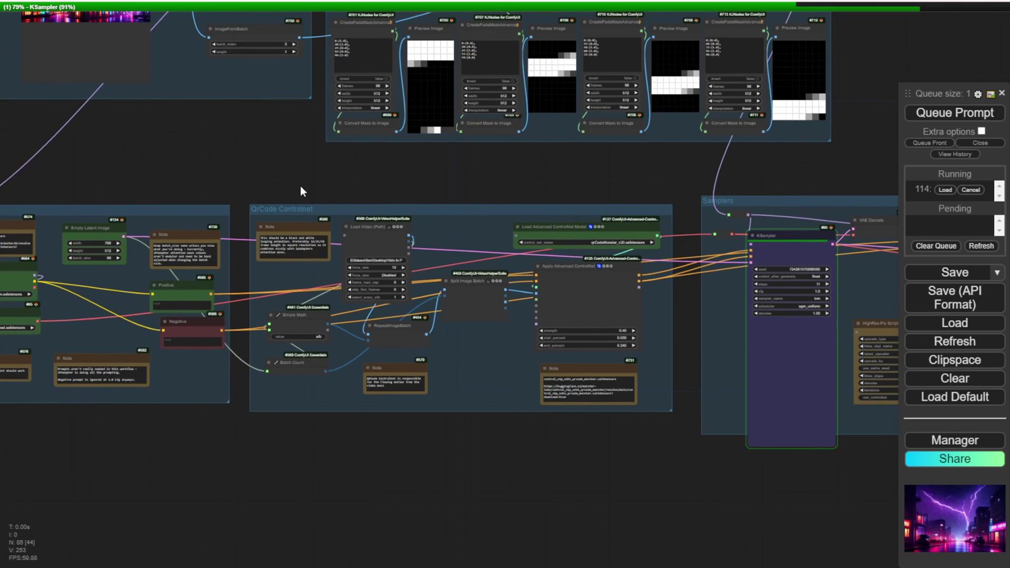
{"action": "left_click_drag", "start_coordinate": [301, 186], "coordinate": [772, 486]}
{"action": "scroll", "coordinate": [297, 333], "scroll_direction": "up", "scroll_amount": 4}
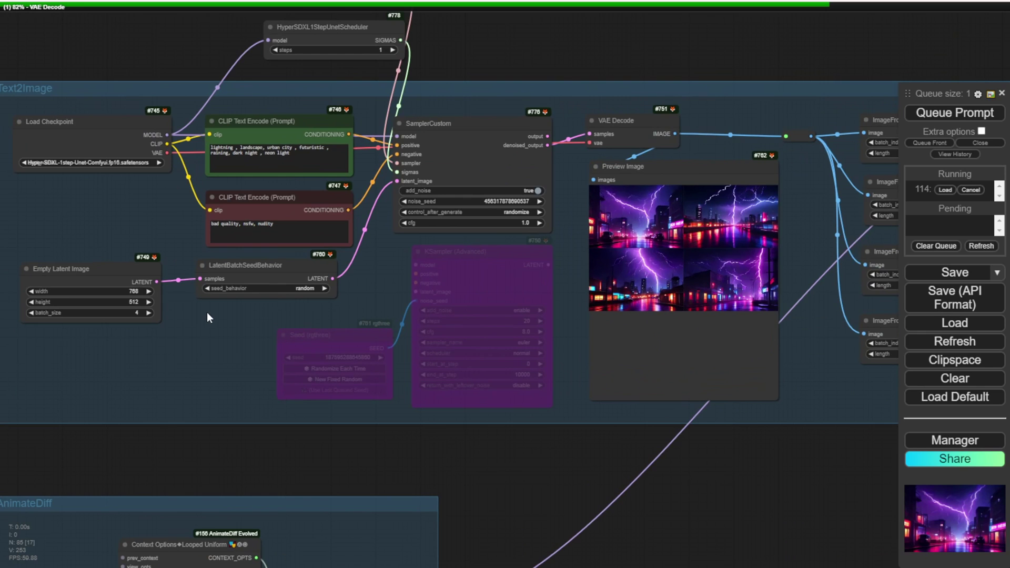
{"action": "scroll", "coordinate": [206, 314], "scroll_direction": "up", "scroll_amount": 2}
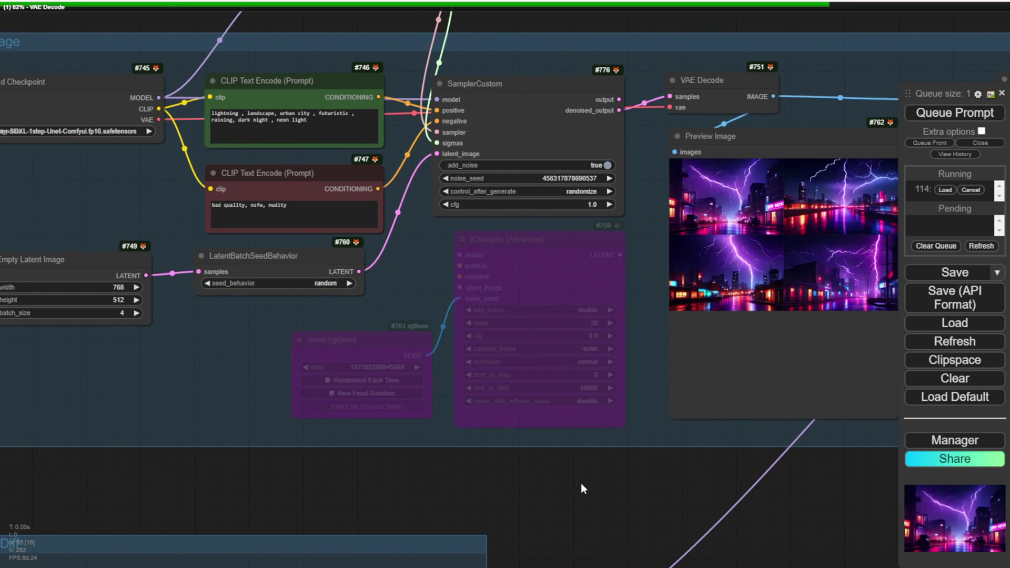
Examine the QrCode Controlnet group, including its ControlNet strength settings and the model download note.
{"action": "left_click_drag", "start_coordinate": [693, 464], "coordinate": [374, 206]}
{"action": "left_click_drag", "start_coordinate": [635, 282], "coordinate": [436, 23]}
{"action": "left_click_drag", "start_coordinate": [539, 76], "coordinate": [133, 82]}
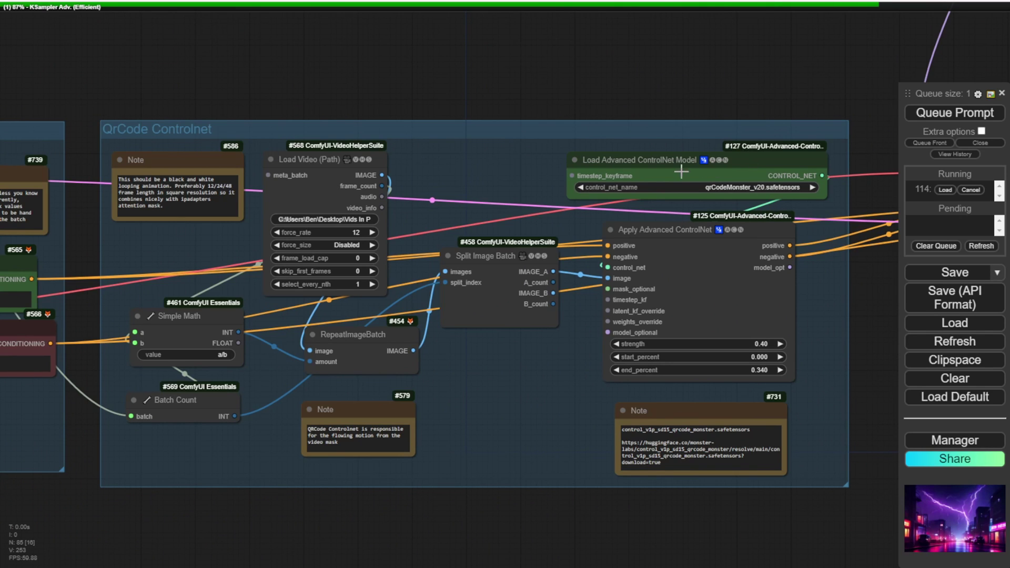
{"action": "scroll", "coordinate": [714, 418], "scroll_direction": "up", "scroll_amount": 4}
{"action": "left_click_drag", "start_coordinate": [725, 535], "coordinate": [506, 285]}
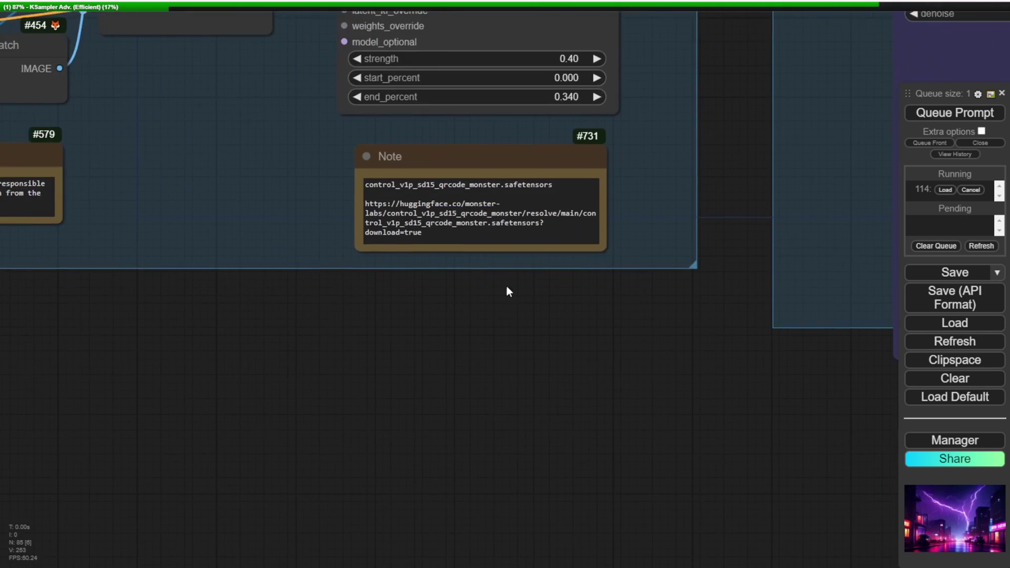
Compare the lightning city preview video with the upscaled video in the Video Combine nodes.
{"action": "scroll", "coordinate": [481, 250], "scroll_direction": "up", "scroll_amount": 3}
{"action": "scroll", "coordinate": [466, 352], "scroll_direction": "down", "scroll_amount": 10}
{"action": "scroll", "coordinate": [360, 367], "scroll_direction": "up", "scroll_amount": 10}
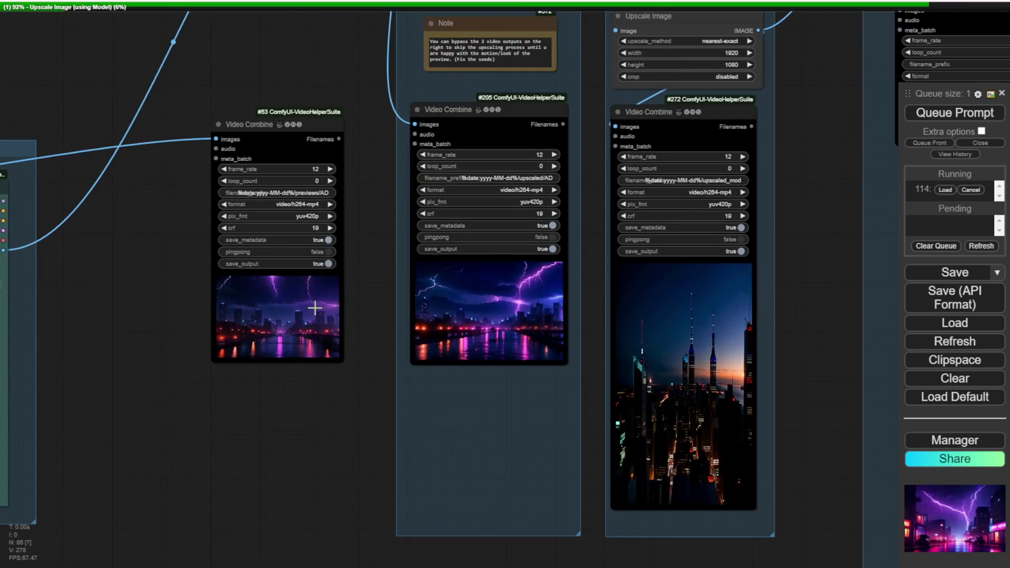
{"action": "scroll", "coordinate": [356, 367], "scroll_direction": "up", "scroll_amount": 3}
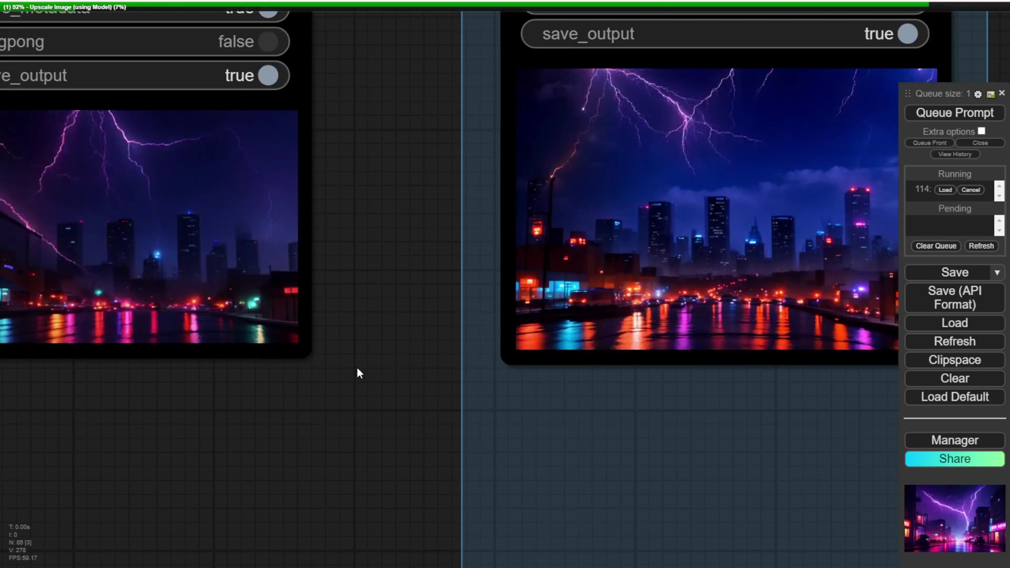
{"action": "left_click_drag", "start_coordinate": [356, 367], "coordinate": [522, 450]}
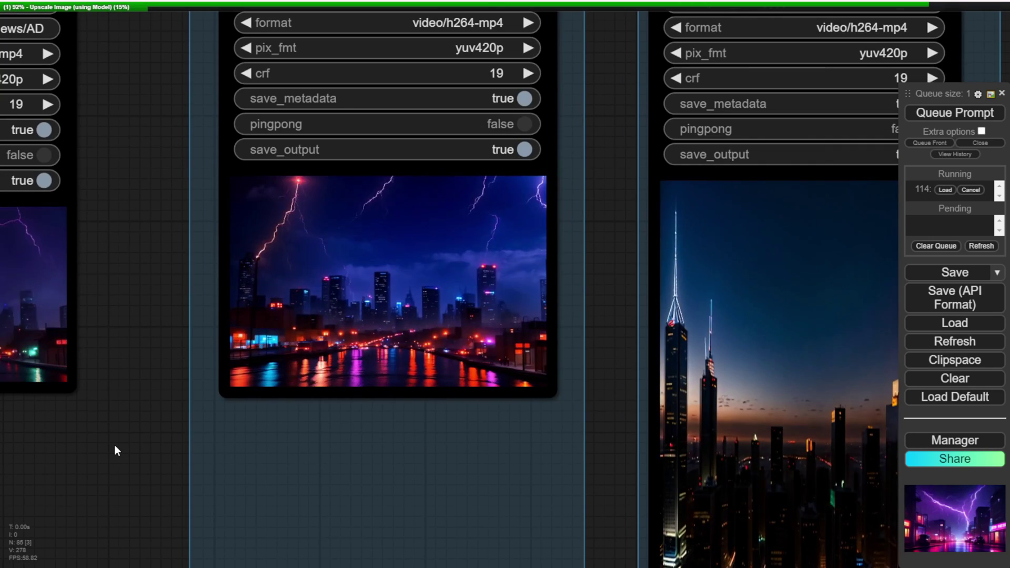
{"action": "scroll", "coordinate": [114, 450], "scroll_direction": "down", "scroll_amount": 4}
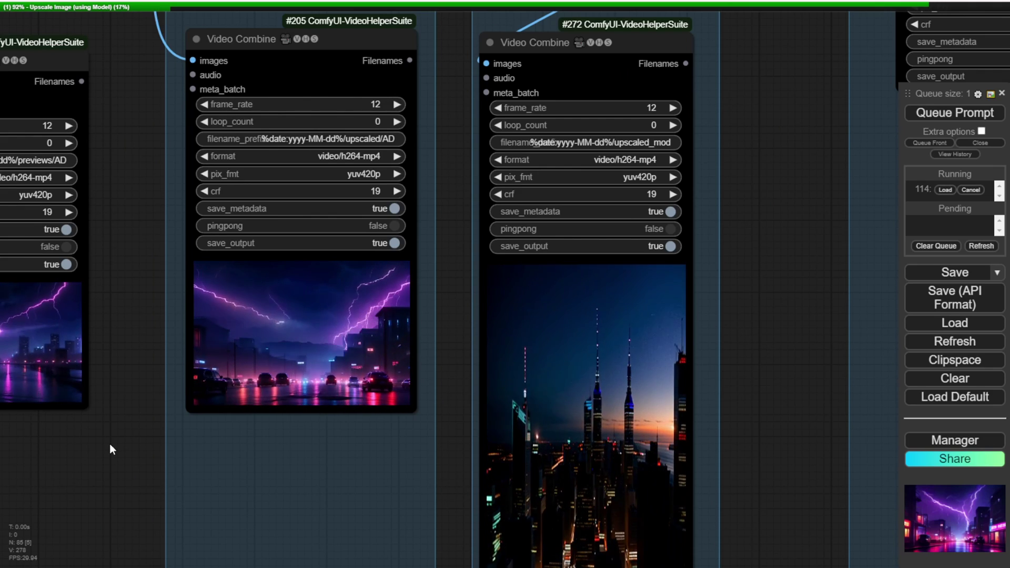
{"action": "scroll", "coordinate": [240, 126], "scroll_direction": "up", "scroll_amount": 3}
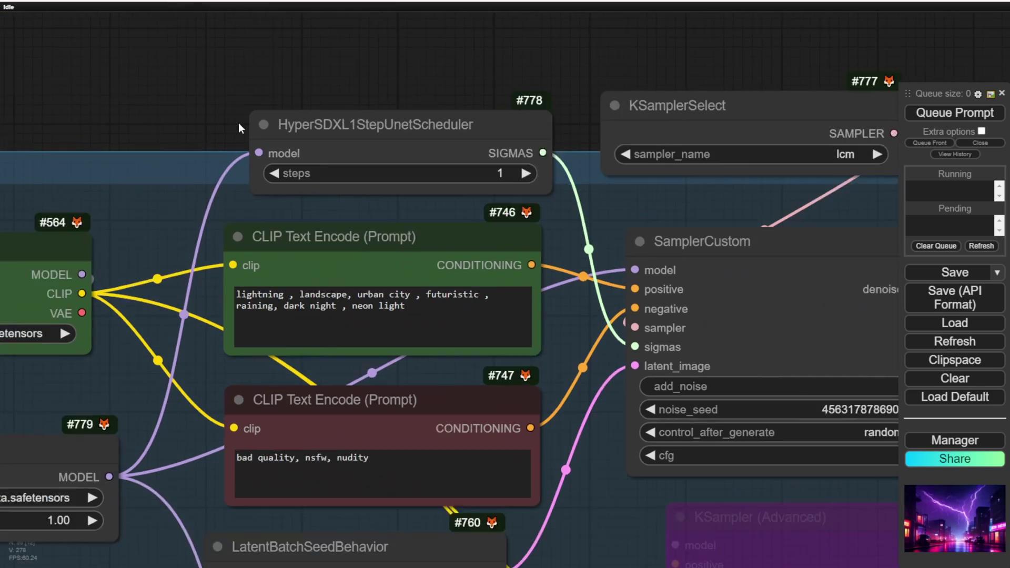
Rewrite the positive prompt as "lightning , MOUNTAIN , landscape , raining , Amazon".
{"action": "left_click_drag", "start_coordinate": [306, 311], "coordinate": [409, 308]}
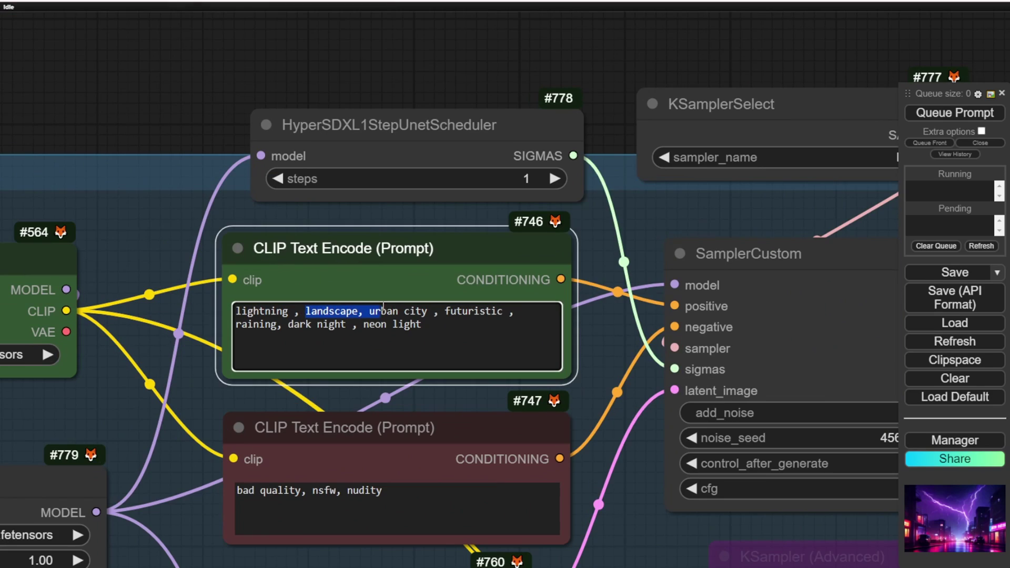
{"action": "type", "text": "MOUNTAIN , landscape"}
{"action": "key", "text": "BackSpace"}
{"action": "left_click_drag", "start_coordinate": [514, 310], "coordinate": [551, 320]}
{"action": "key", "text": "BackSpace"}
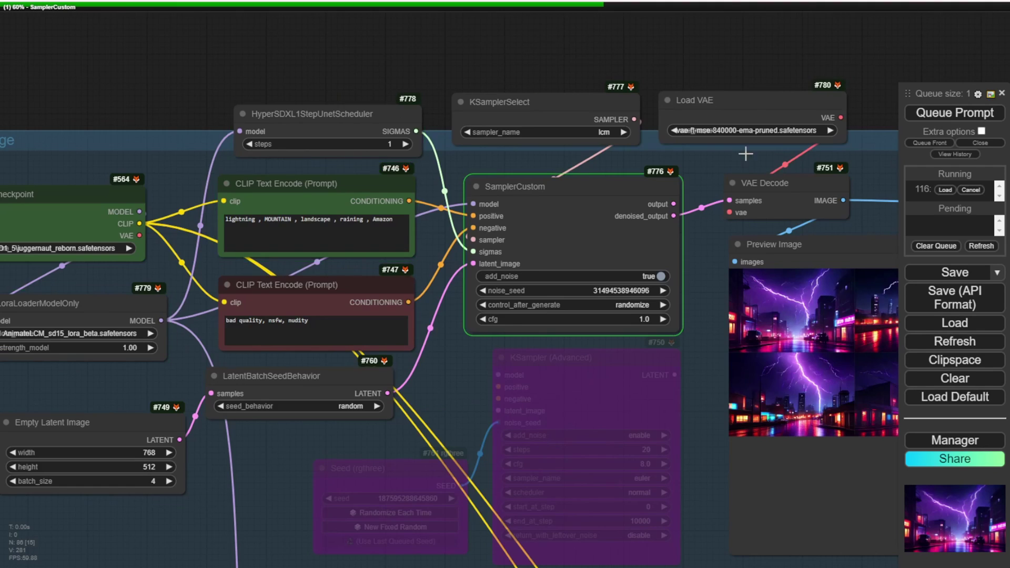
{"action": "scroll", "coordinate": [726, 249], "scroll_direction": "down", "scroll_amount": 7}
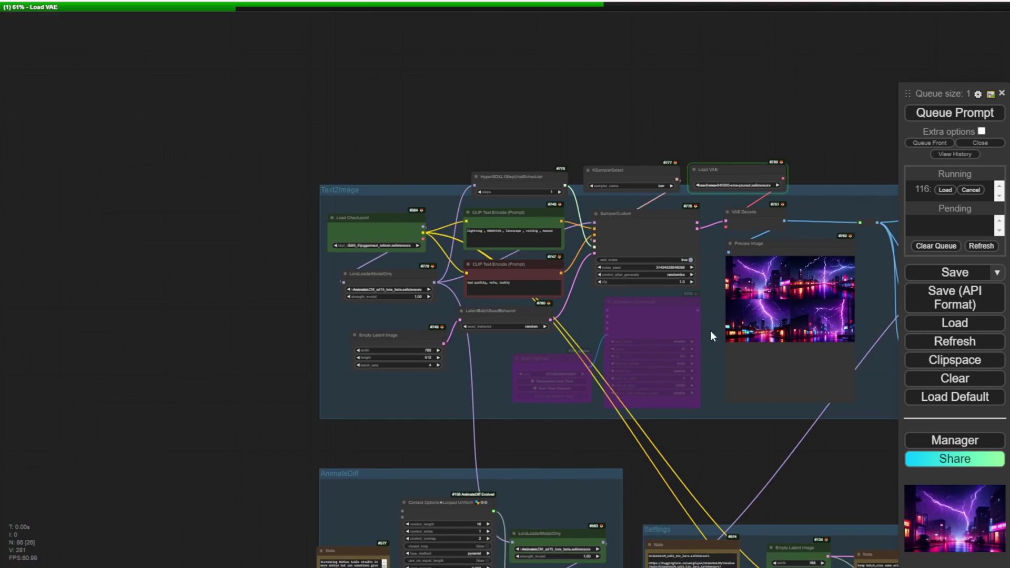
Inspect the generated mountain images in the Preview Image node, opening one enlarged and returning to the grid.
{"action": "left_click_drag", "start_coordinate": [835, 483], "coordinate": [538, 278]}
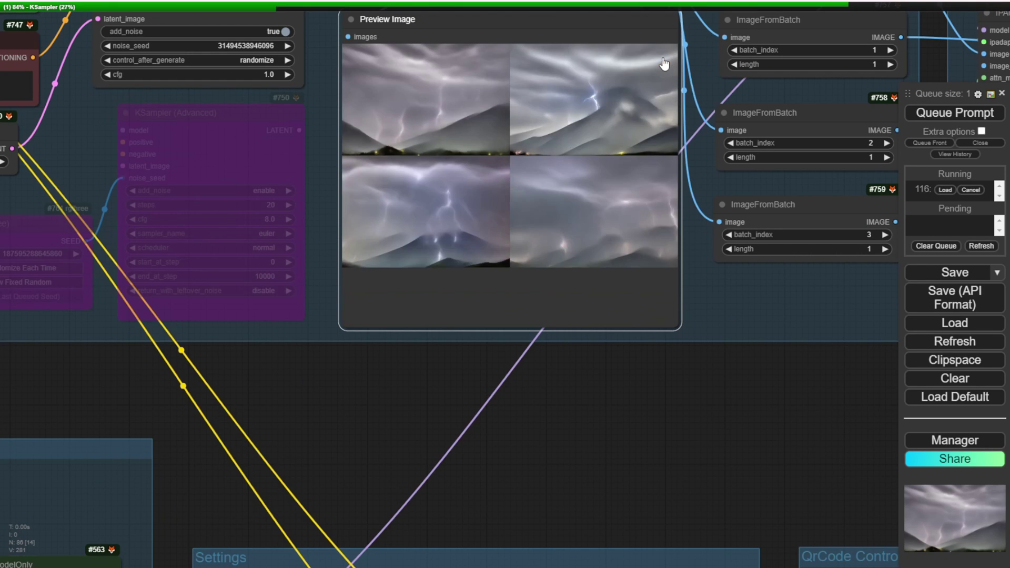
{"action": "left_click", "coordinate": [619, 211]}
{"action": "left_click", "coordinate": [662, 59]}
{"action": "scroll", "coordinate": [661, 362], "scroll_direction": "down", "scroll_amount": 5}
{"action": "left_click_drag", "start_coordinate": [660, 362], "coordinate": [567, 315]}
Examine the mountain preview video in the first Video Combine node beside the upscaled outputs.
{"action": "scroll", "coordinate": [567, 315], "scroll_direction": "down", "scroll_amount": 5}
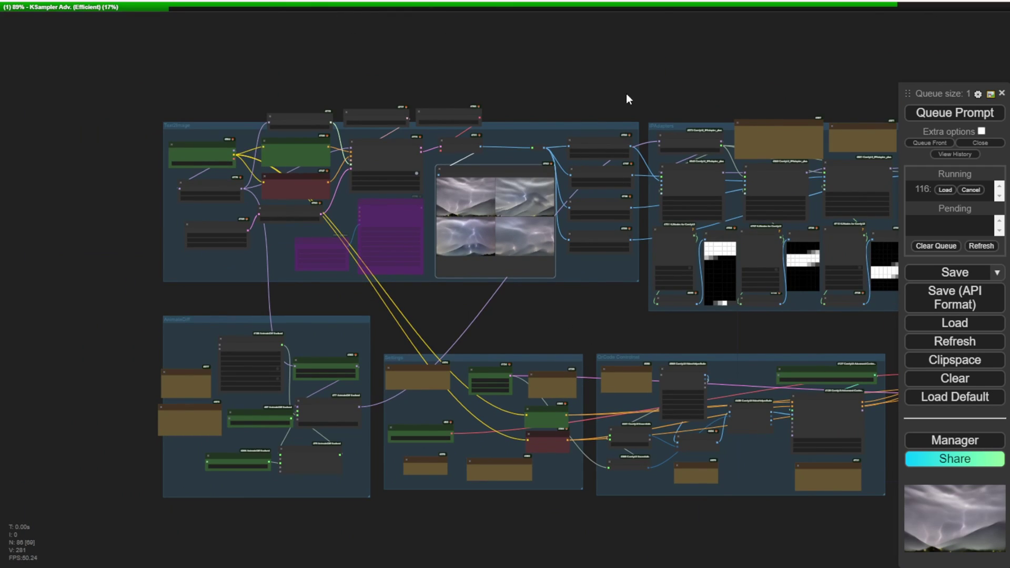
{"action": "left_click_drag", "start_coordinate": [629, 97], "coordinate": [95, 100]}
{"action": "left_click_drag", "start_coordinate": [474, 190], "coordinate": [390, 0]}
{"action": "scroll", "coordinate": [407, 180], "scroll_direction": "up", "scroll_amount": 3}
{"action": "left_click_drag", "start_coordinate": [371, 106], "coordinate": [202, 355]}
{"action": "scroll", "coordinate": [409, 320], "scroll_direction": "up", "scroll_amount": 10}
{"action": "scroll", "coordinate": [417, 377], "scroll_direction": "up", "scroll_amount": 4}
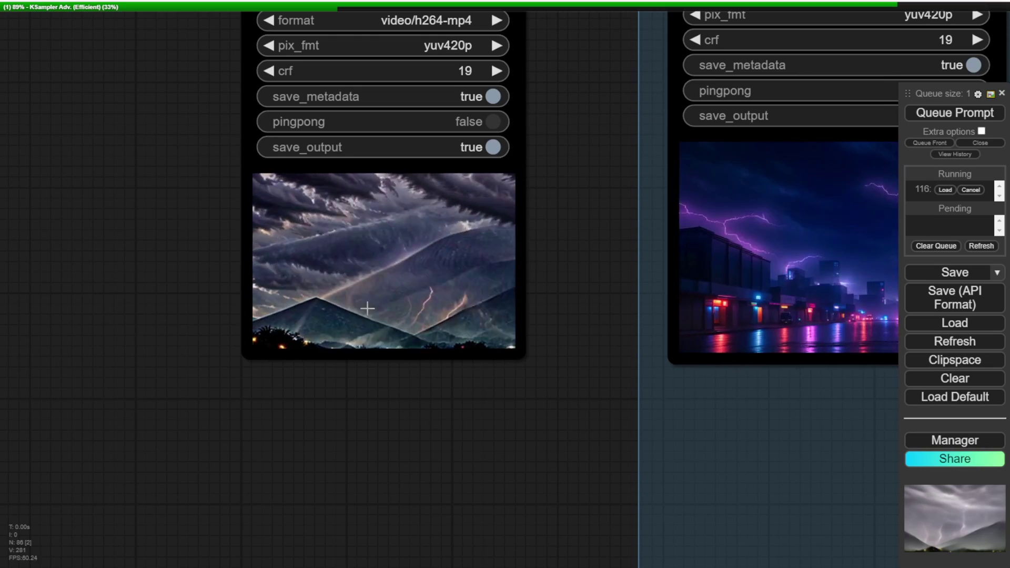
{"action": "scroll", "coordinate": [328, 448], "scroll_direction": "down", "scroll_amount": 2}
{"action": "left_click_drag", "start_coordinate": [364, 441], "coordinate": [182, 445]}
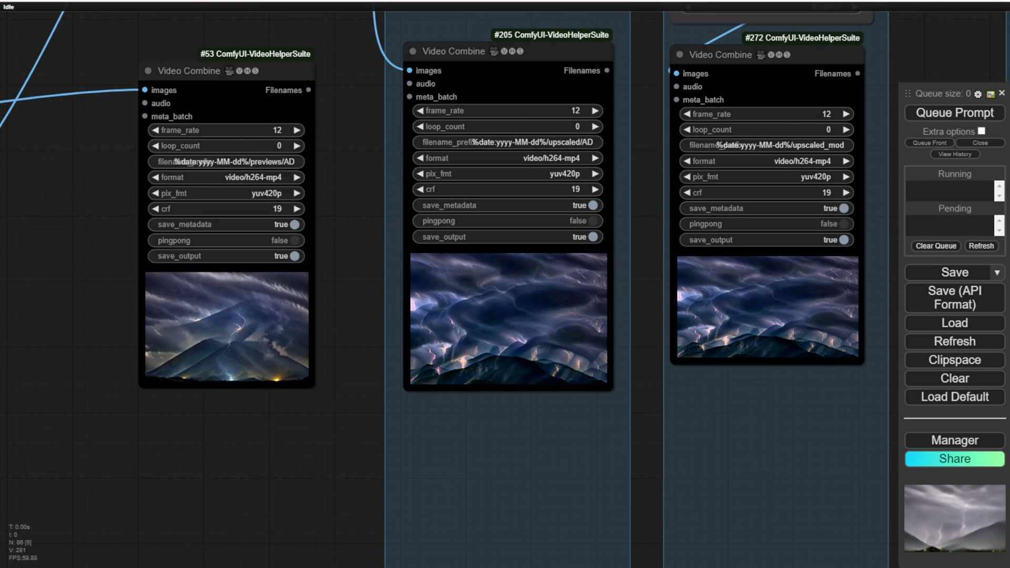
Enlarge the Video Combine node that saves the upscaled_mod video so its mountain clip shows larger.
{"action": "scroll", "coordinate": [342, 244], "scroll_direction": "down", "scroll_amount": 1}
{"action": "scroll", "coordinate": [352, 227], "scroll_direction": "down", "scroll_amount": 3}
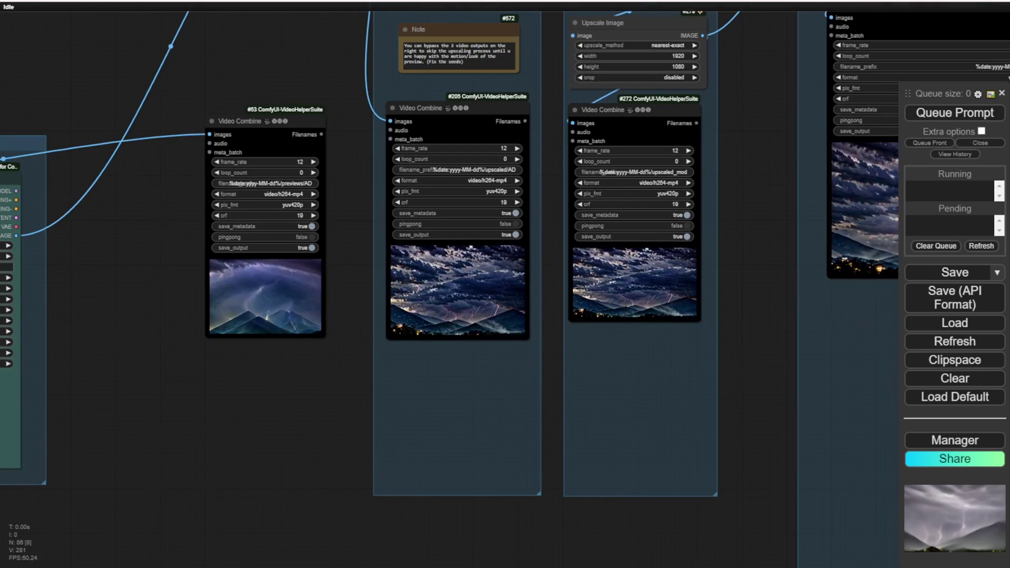
{"action": "left_click_drag", "start_coordinate": [739, 197], "coordinate": [612, 266]}
{"action": "scroll", "coordinate": [612, 267], "scroll_direction": "up", "scroll_amount": 4}
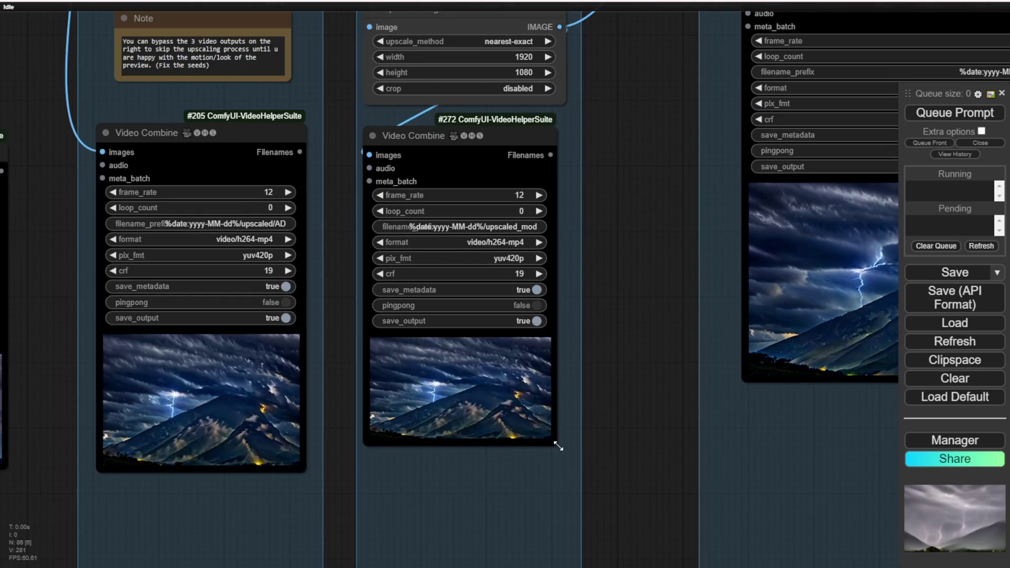
{"action": "left_click_drag", "start_coordinate": [559, 445], "coordinate": [686, 536]}
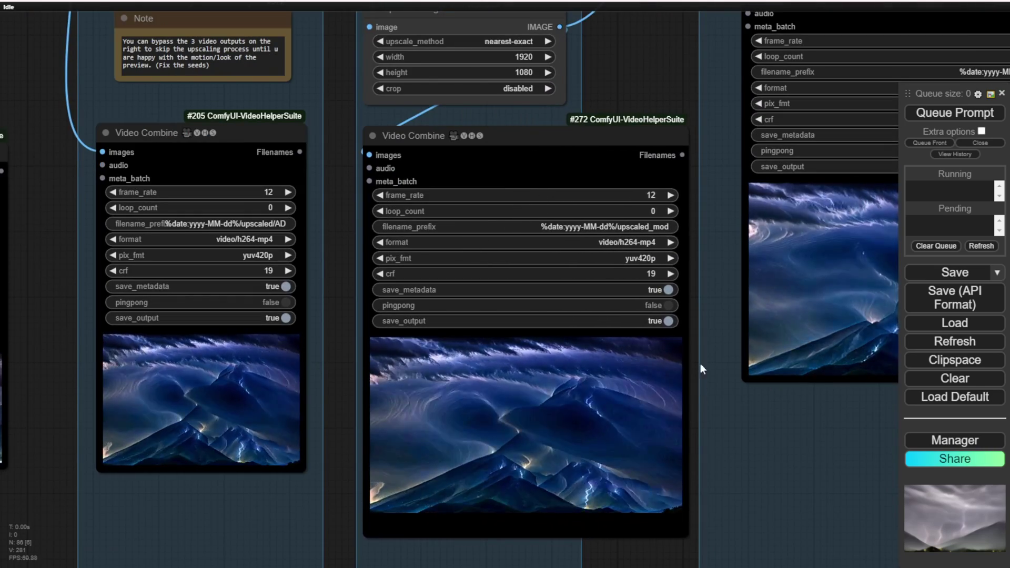
{"action": "left_click_drag", "start_coordinate": [661, 76], "coordinate": [565, 2]}
Inspect the new batch of lightning landscapes in the Preview Image node, enlarging individual images and returning to the grid.
{"action": "scroll", "coordinate": [523, 259], "scroll_direction": "up", "scroll_amount": 3}
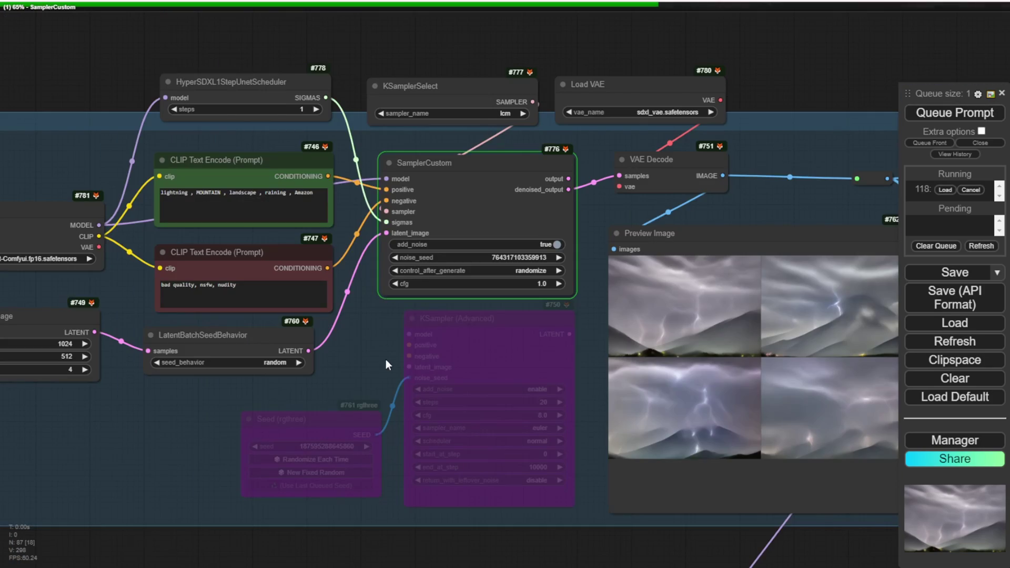
{"action": "scroll", "coordinate": [385, 357], "scroll_direction": "down", "scroll_amount": 3}
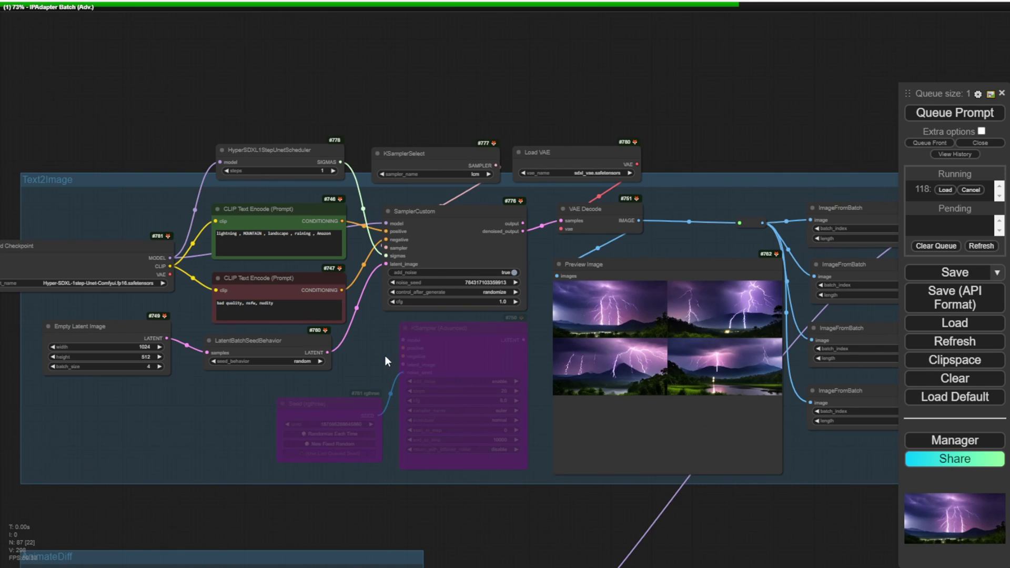
{"action": "scroll", "coordinate": [728, 461], "scroll_direction": "up", "scroll_amount": 7}
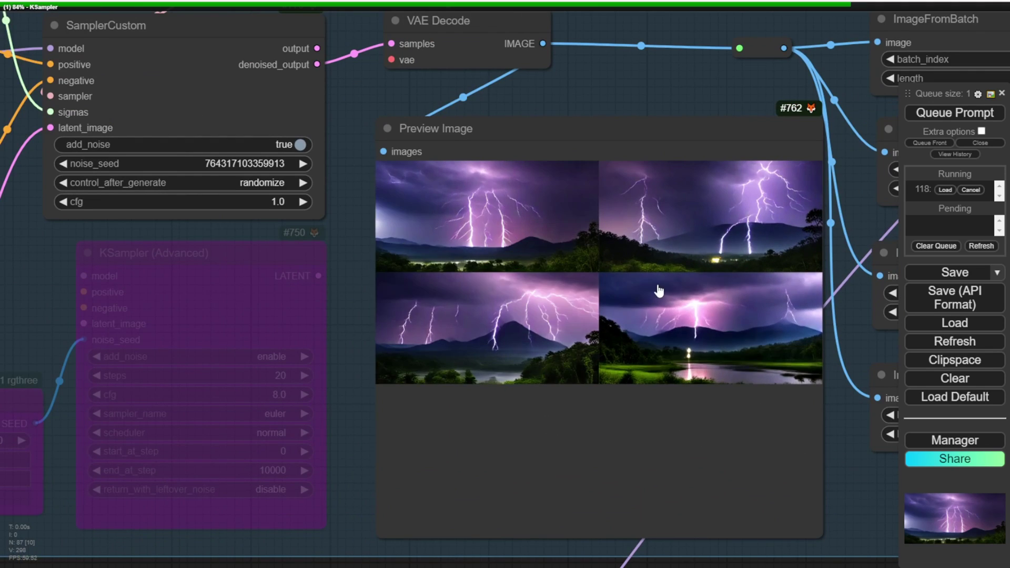
{"action": "left_click", "coordinate": [655, 321]}
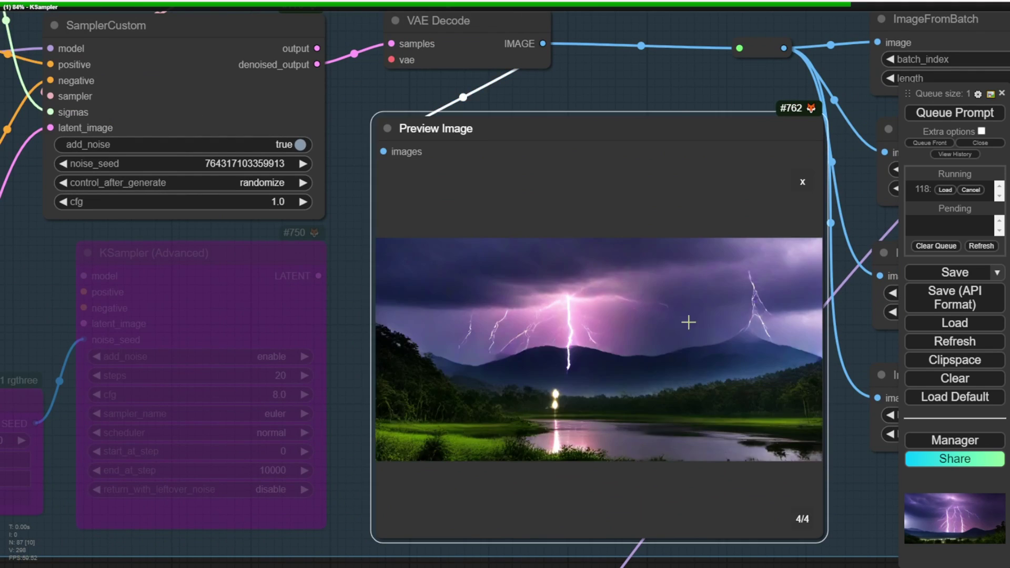
{"action": "left_click", "coordinate": [802, 181]}
{"action": "left_click", "coordinate": [767, 206]}
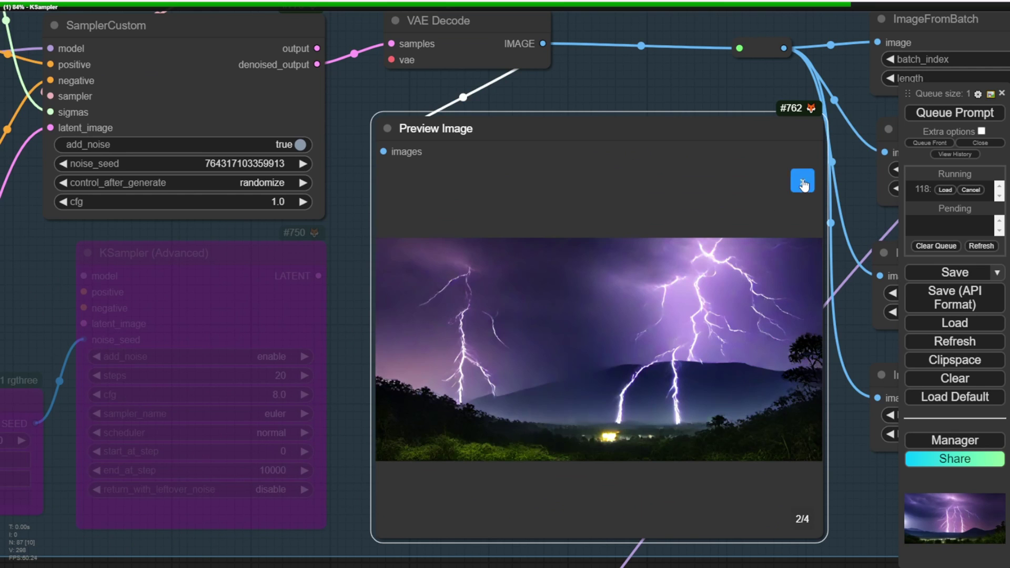
{"action": "left_click", "coordinate": [801, 182]}
{"action": "left_click", "coordinate": [473, 241]}
{"action": "left_click", "coordinate": [802, 181]}
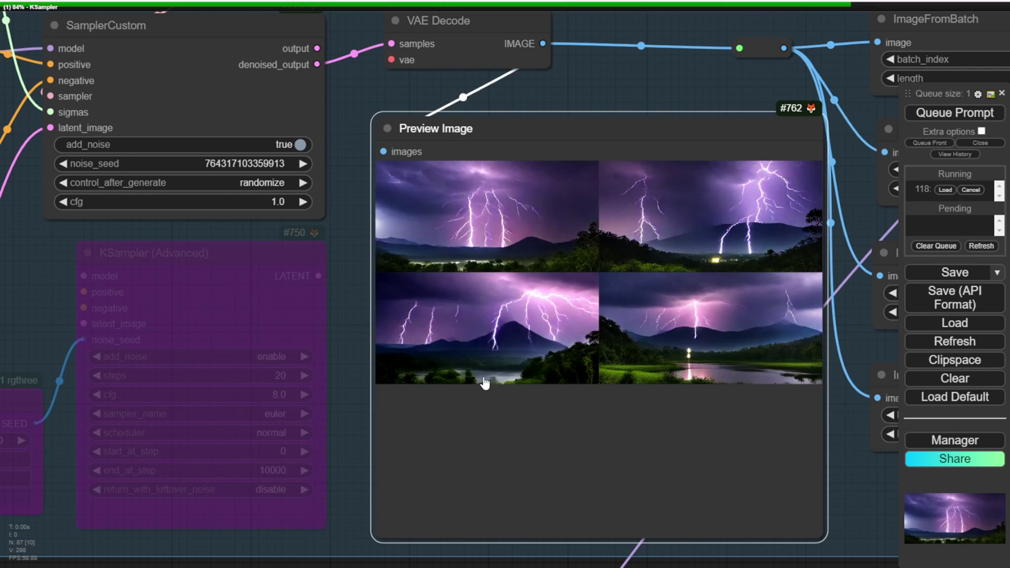
{"action": "scroll", "coordinate": [389, 295], "scroll_direction": "down", "scroll_amount": 4}
{"action": "left_click", "coordinate": [475, 330]}
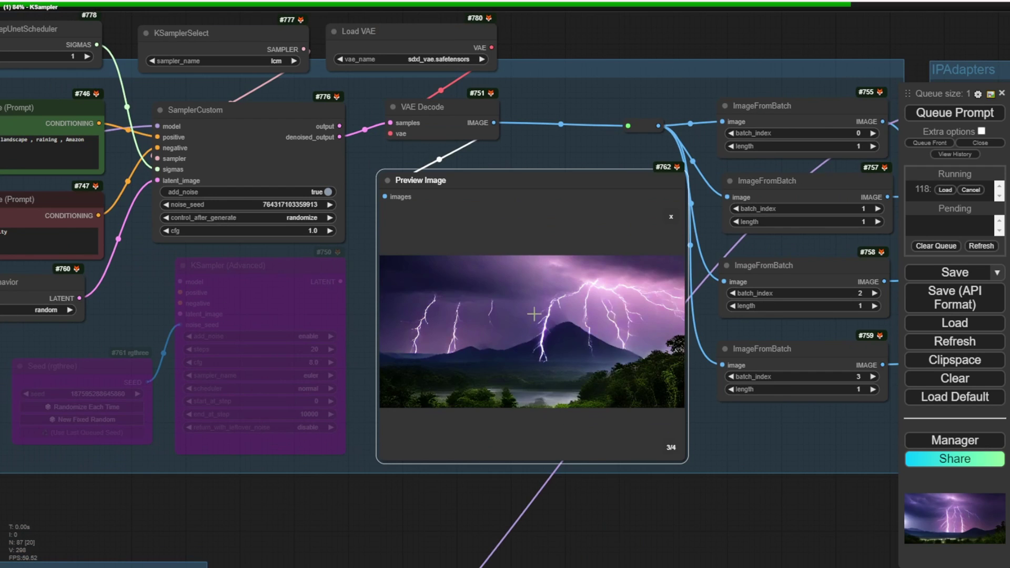
{"action": "left_click", "coordinate": [670, 218]}
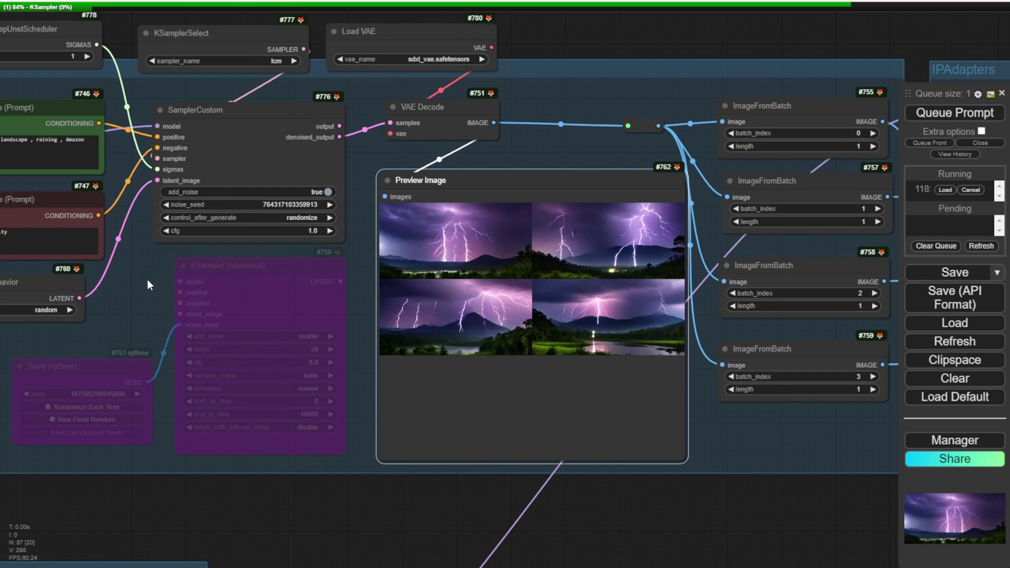
Review the Text2Image group's Load Checkpoint, prompts and Empty Latent Image settings.
{"action": "scroll", "coordinate": [148, 285], "scroll_direction": "down", "scroll_amount": 3}
{"action": "left_click_drag", "start_coordinate": [149, 284], "coordinate": [719, 369]}
{"action": "scroll", "coordinate": [413, 307], "scroll_direction": "up", "scroll_amount": 5}
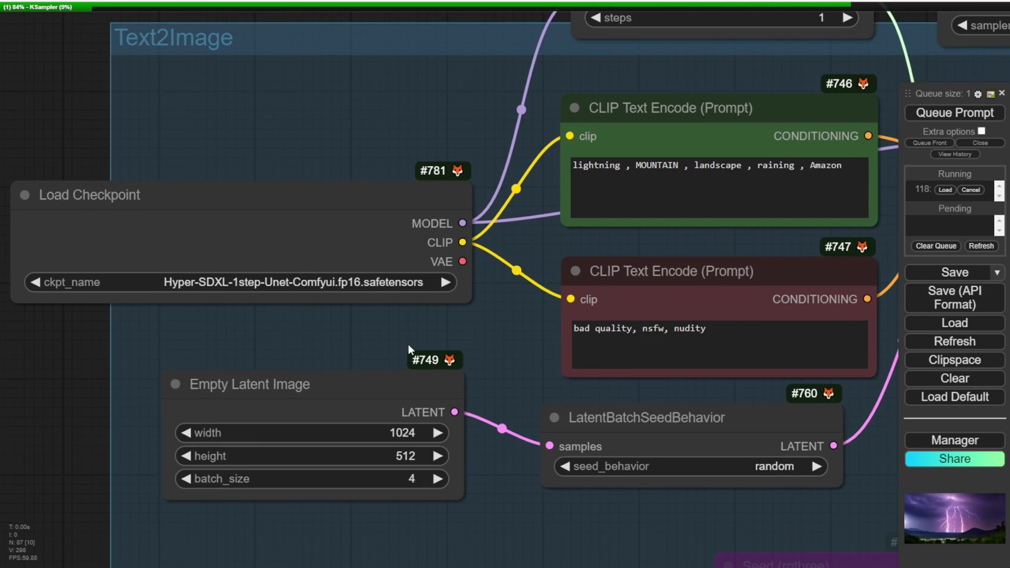
{"action": "scroll", "coordinate": [482, 380], "scroll_direction": "down", "scroll_amount": 2}
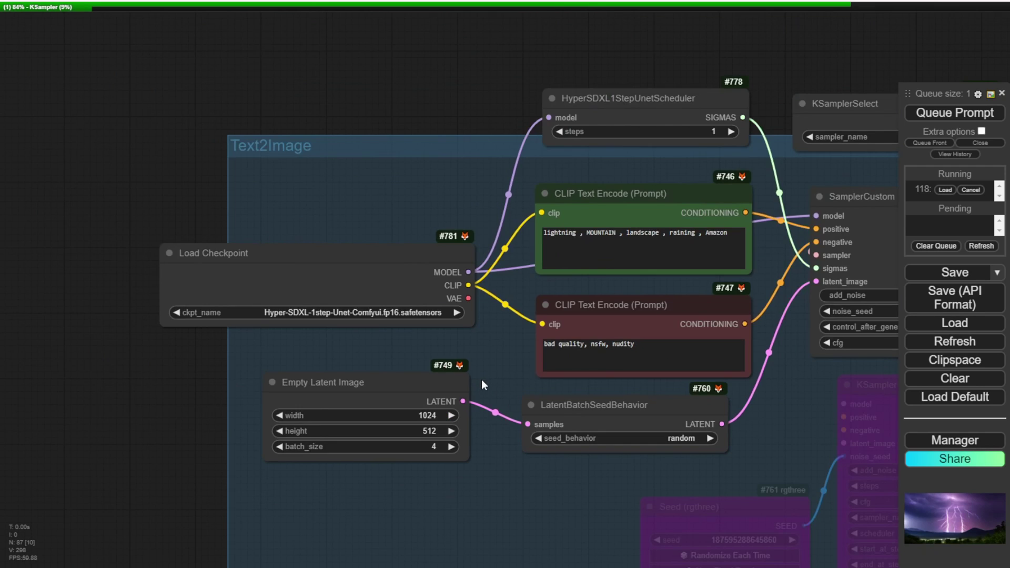
Follow the run through the Samplers group to the Video Combine nodes and examine the upscaled_mod and interpolated lightning clips.
{"action": "scroll", "coordinate": [705, 454], "scroll_direction": "down", "scroll_amount": 2}
{"action": "scroll", "coordinate": [738, 452], "scroll_direction": "down", "scroll_amount": 3}
{"action": "left_click_drag", "start_coordinate": [741, 449], "coordinate": [71, 165]}
{"action": "left_click_drag", "start_coordinate": [458, 281], "coordinate": [474, 147]}
{"action": "scroll", "coordinate": [469, 187], "scroll_direction": "down", "scroll_amount": 1}
{"action": "left_click_drag", "start_coordinate": [785, 208], "coordinate": [158, 157]}
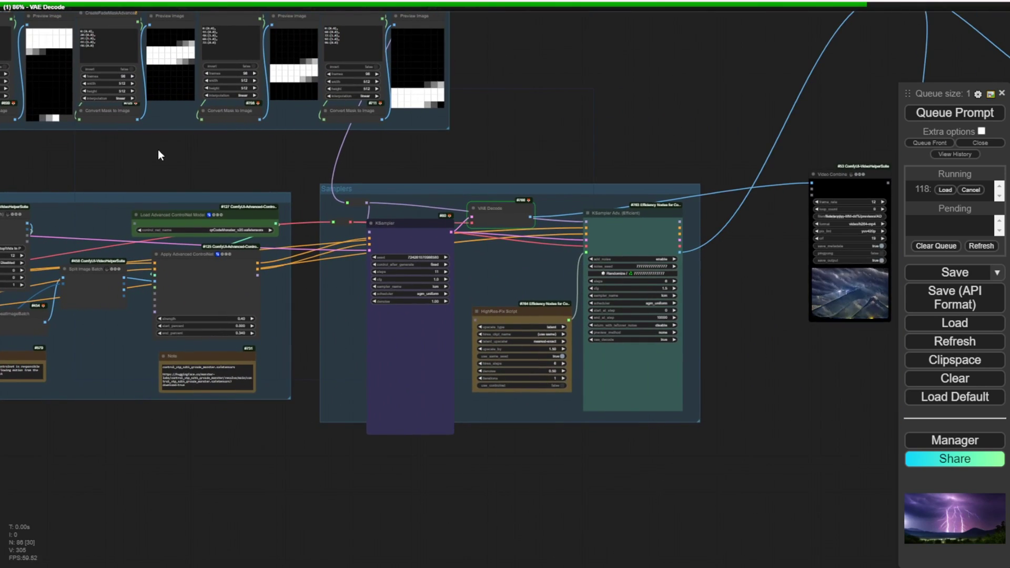
{"action": "scroll", "coordinate": [158, 149], "scroll_direction": "down", "scroll_amount": 4}
{"action": "left_click_drag", "start_coordinate": [621, 327], "coordinate": [399, 361]}
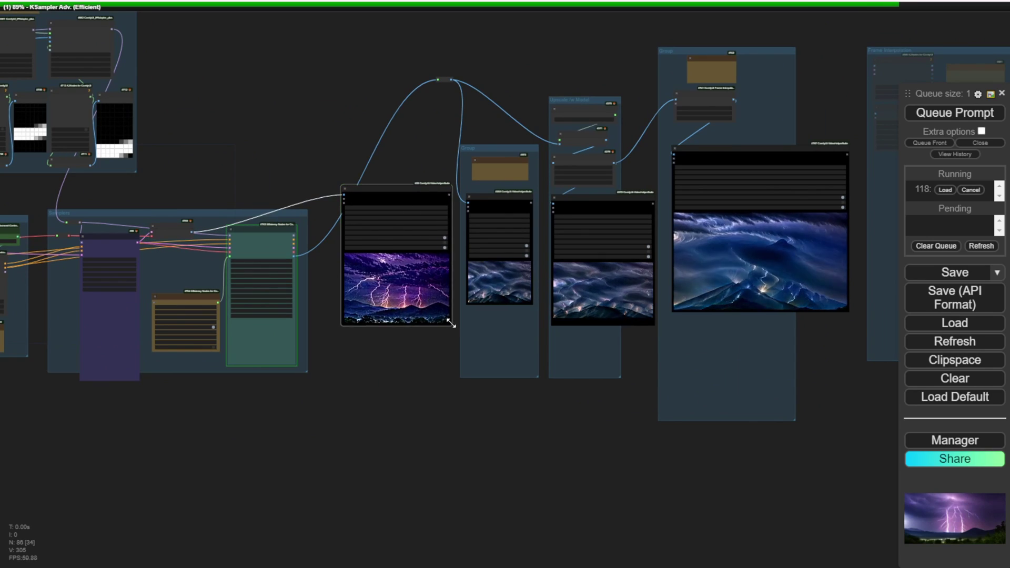
{"action": "scroll", "coordinate": [453, 326], "scroll_direction": "up", "scroll_amount": 10}
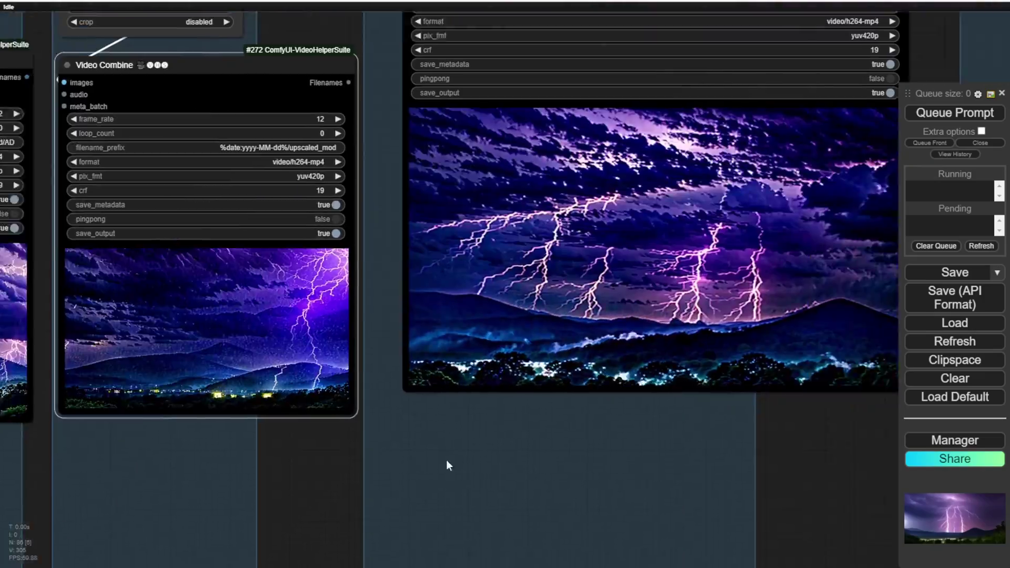
{"action": "left_click_drag", "start_coordinate": [447, 466], "coordinate": [372, 466]}
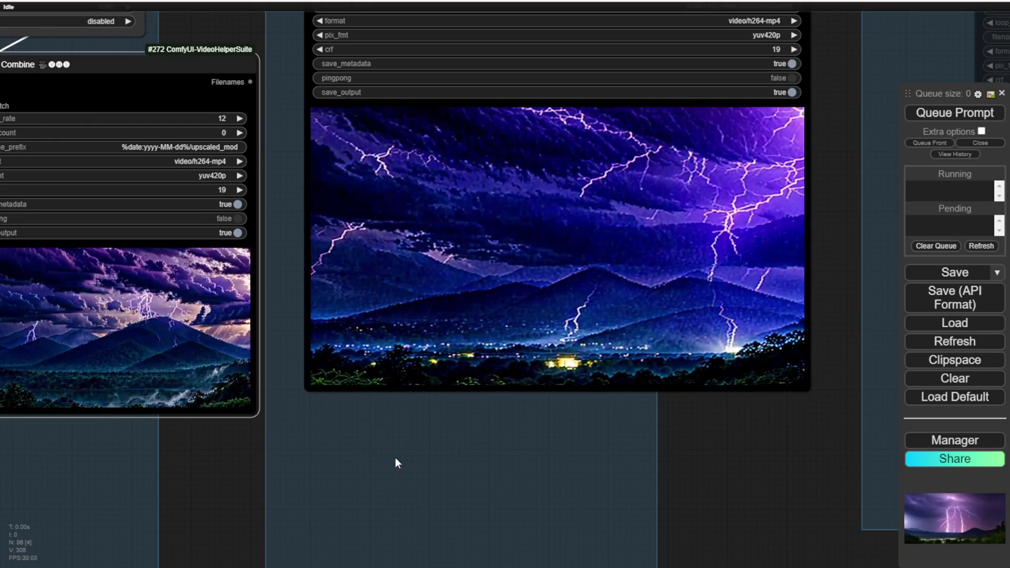
{"action": "left_click_drag", "start_coordinate": [734, 443], "coordinate": [649, 497]}
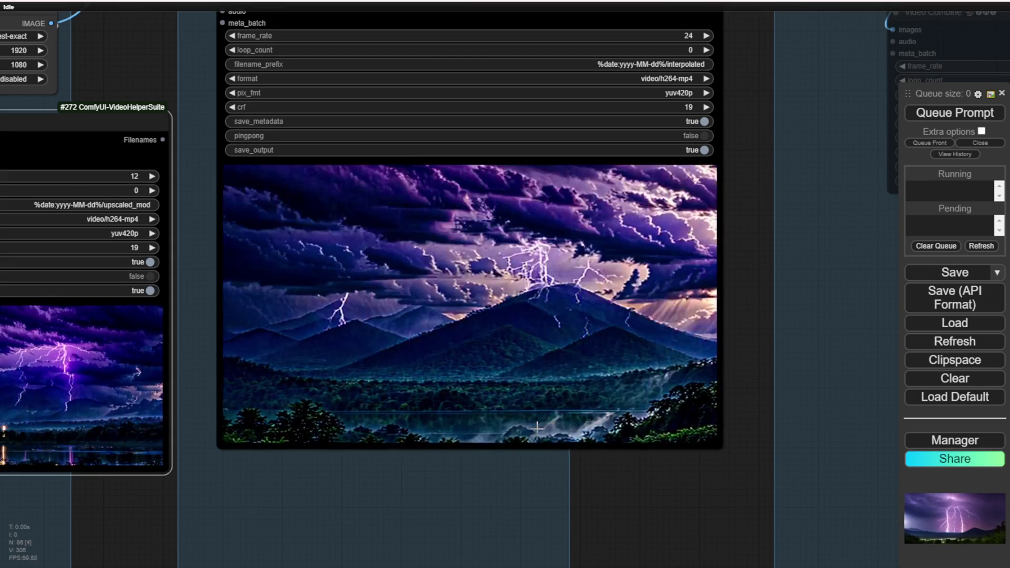
Set the HyperSDXL1StepUnetScheduler steps in the Text2Image group to 8 and queue the prompt.
{"action": "scroll", "coordinate": [497, 341], "scroll_direction": "down", "scroll_amount": 10}
{"action": "left_click_drag", "start_coordinate": [158, 161], "coordinate": [830, 139]}
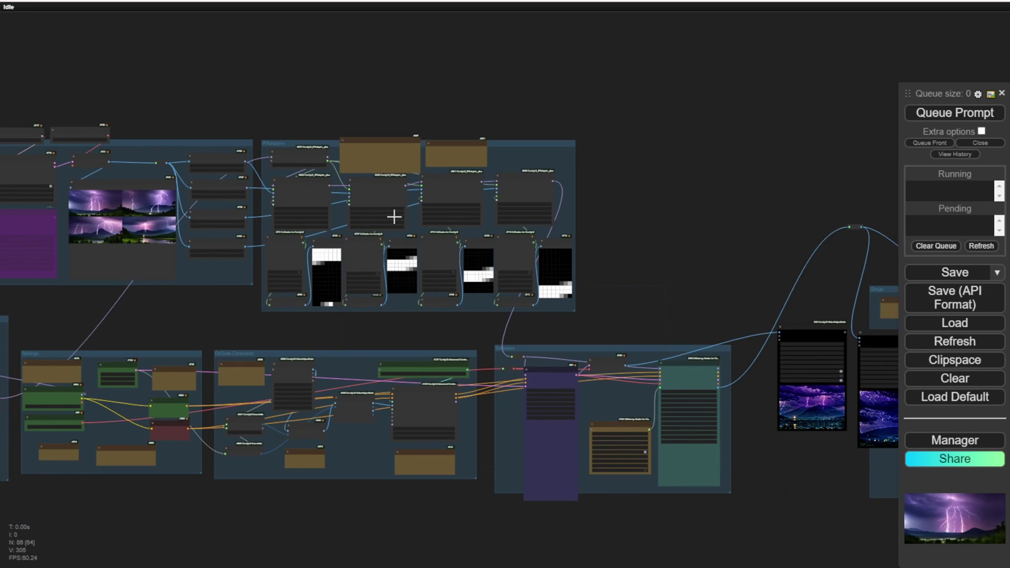
{"action": "left_click_drag", "start_coordinate": [187, 325], "coordinate": [581, 293]}
{"action": "scroll", "coordinate": [465, 303], "scroll_direction": "up", "scroll_amount": 5}
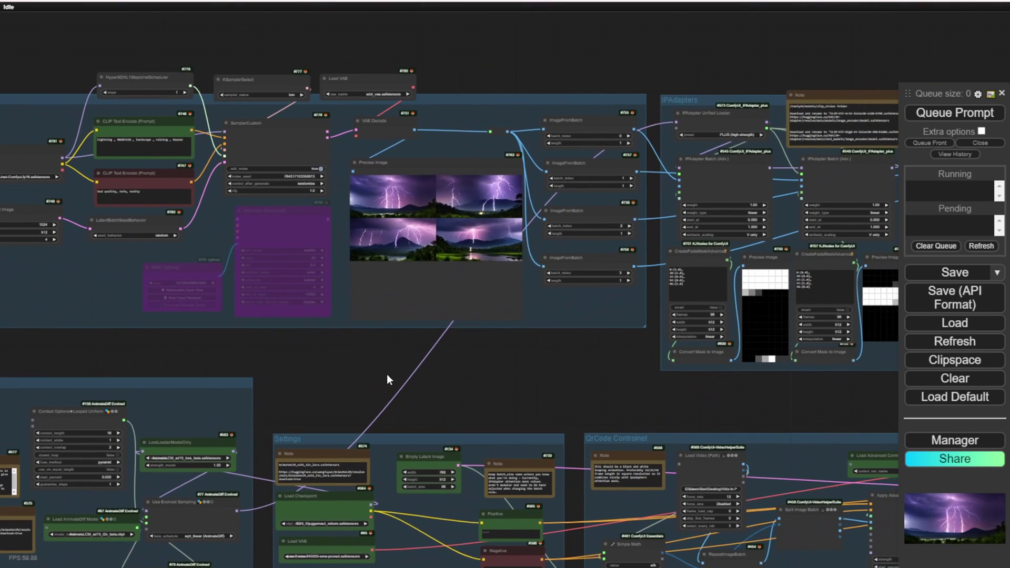
{"action": "left_click_drag", "start_coordinate": [387, 375], "coordinate": [401, 318]}
{"action": "left_click_drag", "start_coordinate": [213, 32], "coordinate": [239, 223]}
{"action": "scroll", "coordinate": [235, 195], "scroll_direction": "up", "scroll_amount": 5}
{"action": "scroll", "coordinate": [199, 226], "scroll_direction": "up", "scroll_amount": 4}
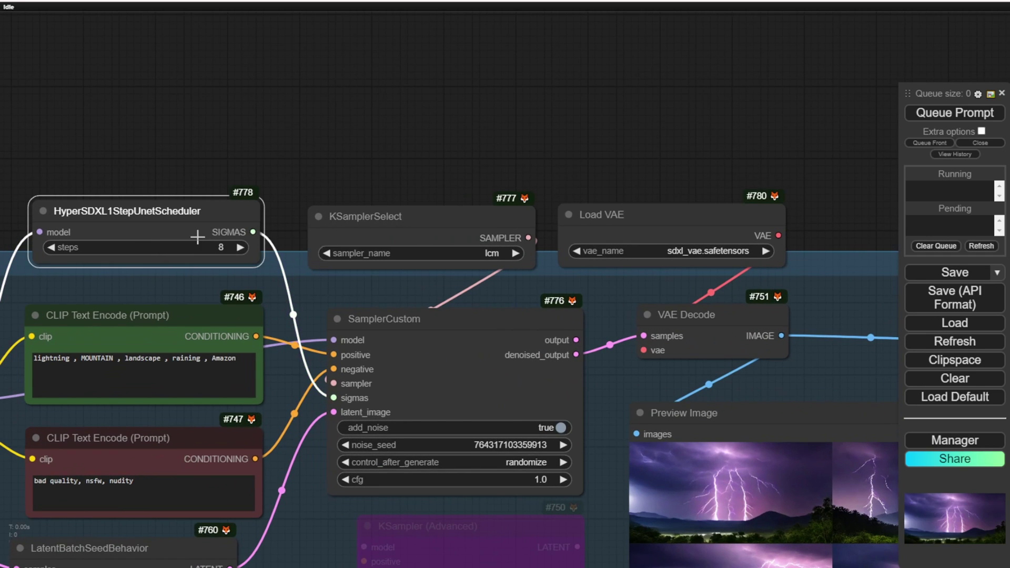
{"action": "scroll", "coordinate": [514, 143], "scroll_direction": "down", "scroll_amount": 2}
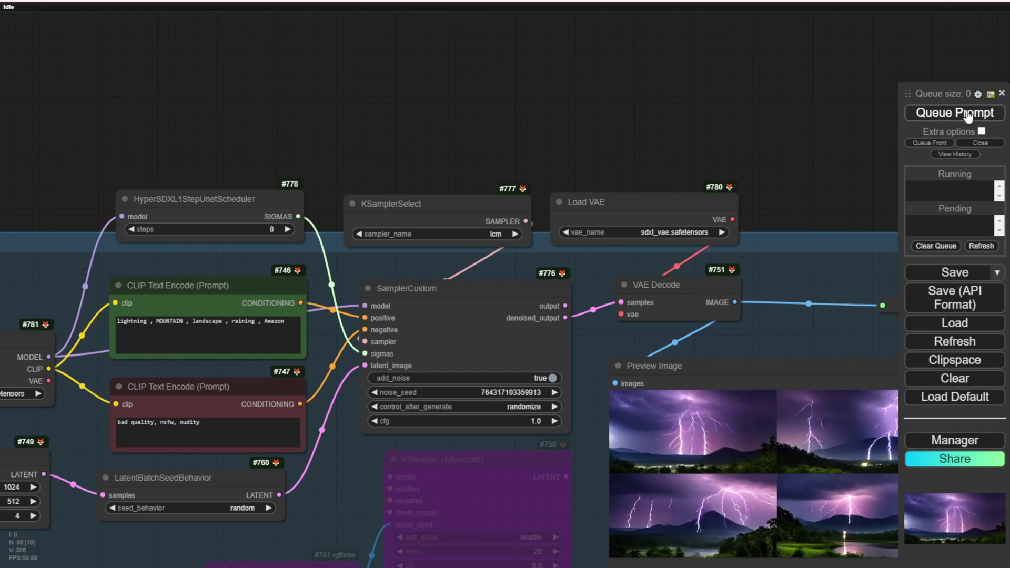
Inspect the images generated with 8 scheduler steps in the Preview Image node, enlarging them individually and returning to the grid.
{"action": "left_click_drag", "start_coordinate": [778, 139], "coordinate": [793, 28]}
{"action": "scroll", "coordinate": [356, 307], "scroll_direction": "down", "scroll_amount": 3}
{"action": "left_click_drag", "start_coordinate": [356, 307], "coordinate": [260, 188]}
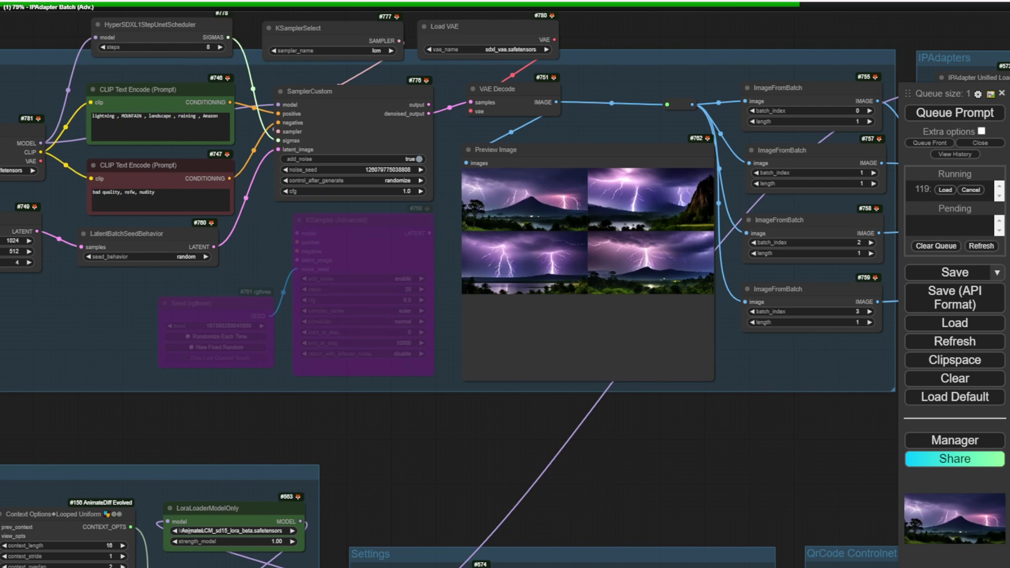
{"action": "scroll", "coordinate": [644, 343], "scroll_direction": "up", "scroll_amount": 6}
{"action": "left_click", "coordinate": [433, 201]}
{"action": "left_click", "coordinate": [746, 54]}
{"action": "left_click", "coordinate": [696, 153]}
{"action": "scroll", "coordinate": [696, 153], "scroll_direction": "up", "scroll_amount": 4}
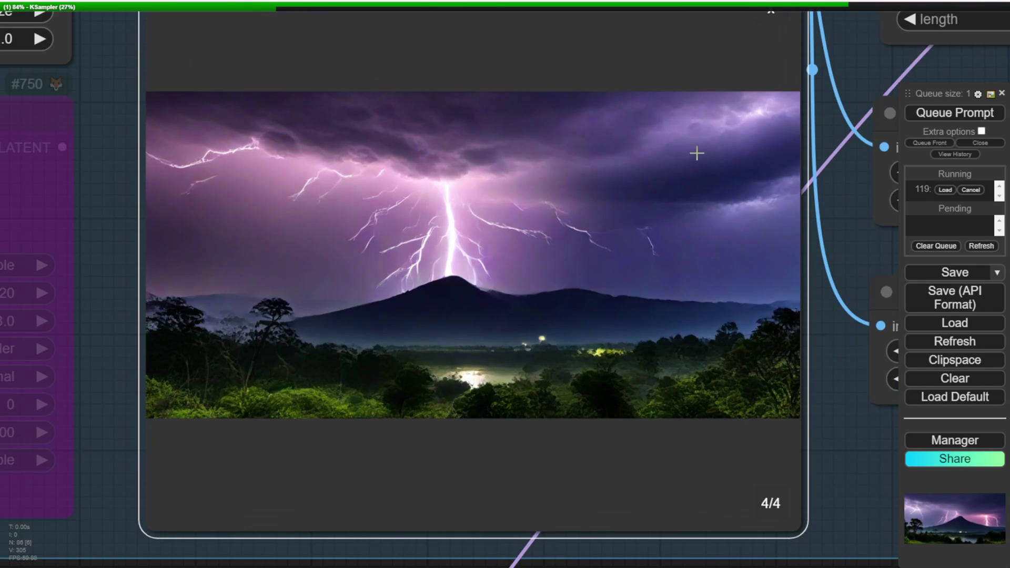
{"action": "scroll", "coordinate": [696, 153], "scroll_direction": "down", "scroll_amount": 1}
{"action": "left_click", "coordinate": [764, 25]}
{"action": "left_click", "coordinate": [705, 115]}
{"action": "scroll", "coordinate": [746, 98], "scroll_direction": "down", "scroll_amount": 2}
{"action": "left_click", "coordinate": [793, 57]}
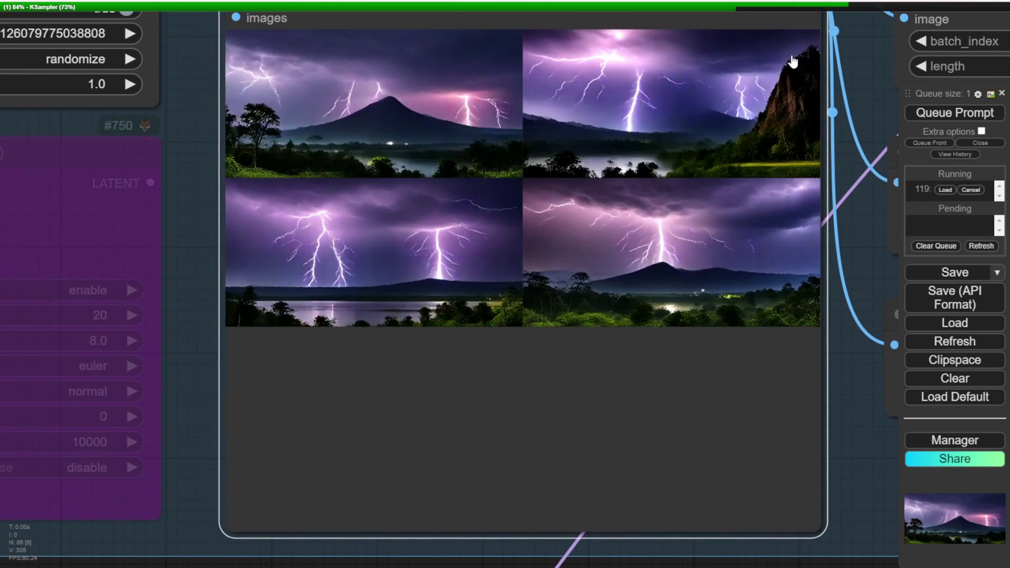
{"action": "left_click", "coordinate": [463, 148]}
{"action": "scroll", "coordinate": [606, 346], "scroll_direction": "down", "scroll_amount": 15}
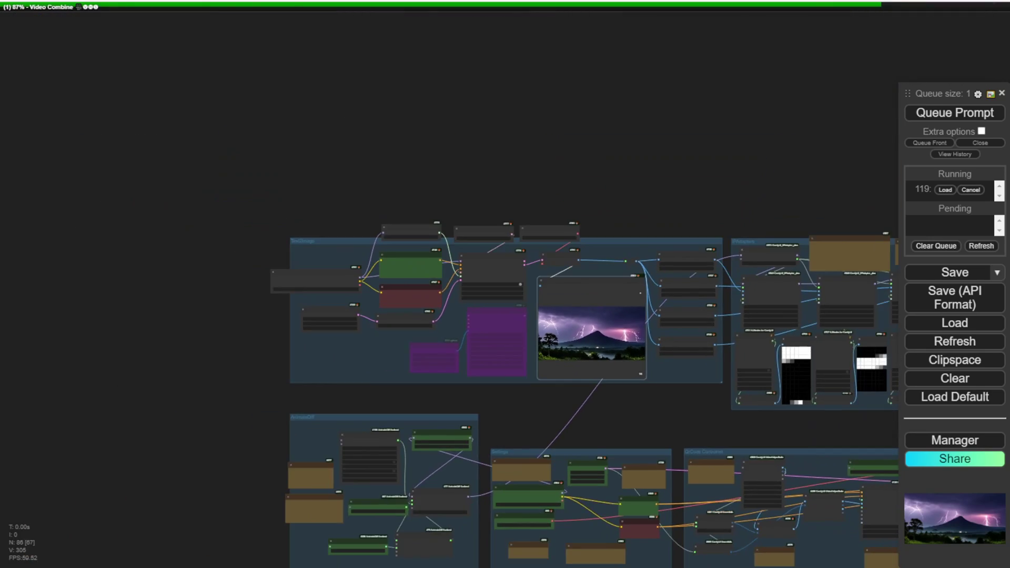
Compare the preview, upscaled and upscaled_mod lightning clips in the Video Combine nodes at close range.
{"action": "left_click_drag", "start_coordinate": [676, 429], "coordinate": [282, 242]}
{"action": "scroll", "coordinate": [282, 243], "scroll_direction": "up", "scroll_amount": 8}
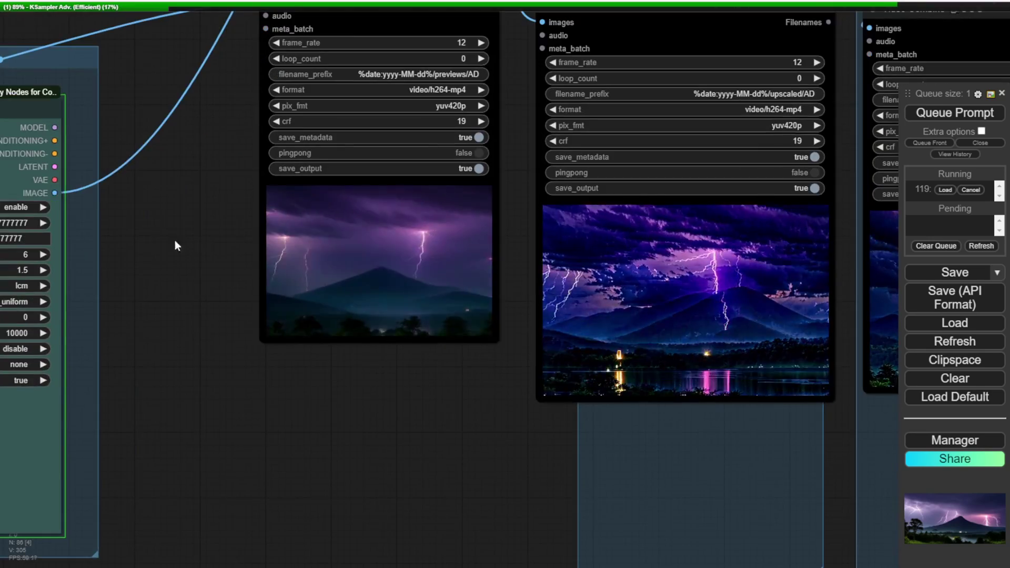
{"action": "scroll", "coordinate": [224, 278], "scroll_direction": "up", "scroll_amount": 3}
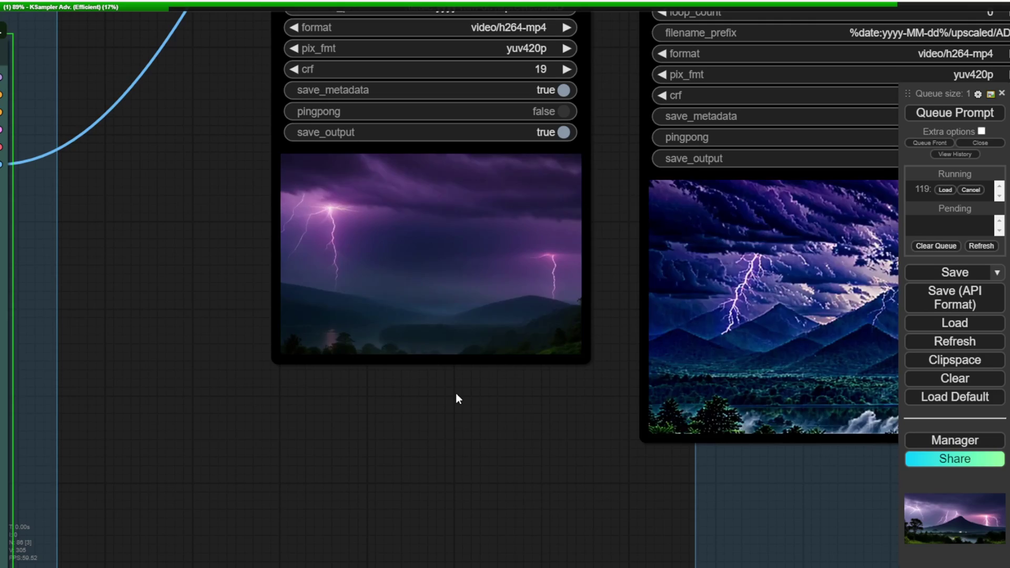
{"action": "scroll", "coordinate": [456, 394], "scroll_direction": "down", "scroll_amount": 4}
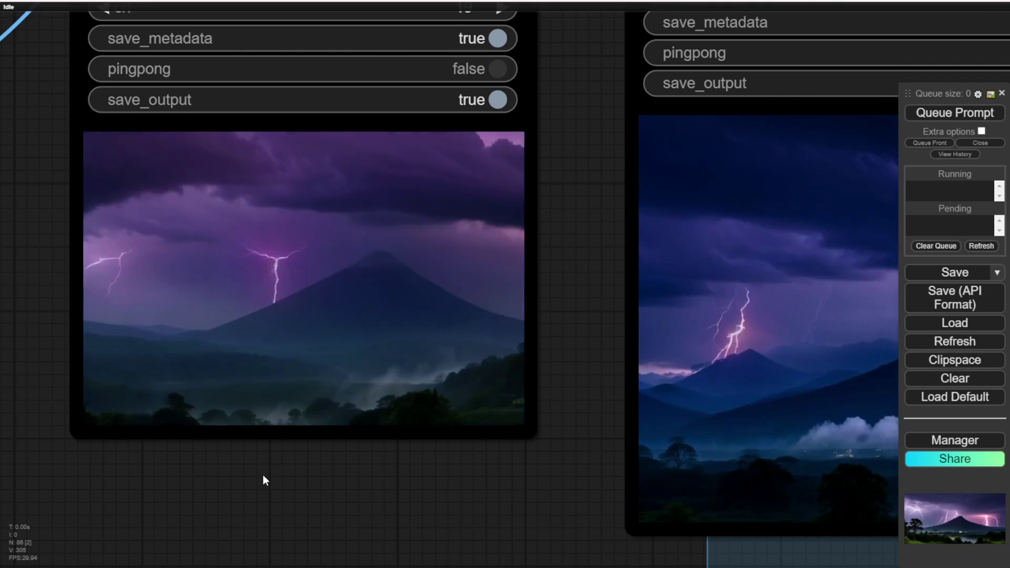
{"action": "scroll", "coordinate": [264, 475], "scroll_direction": "down", "scroll_amount": 6}
{"action": "scroll", "coordinate": [128, 424], "scroll_direction": "up", "scroll_amount": 2}
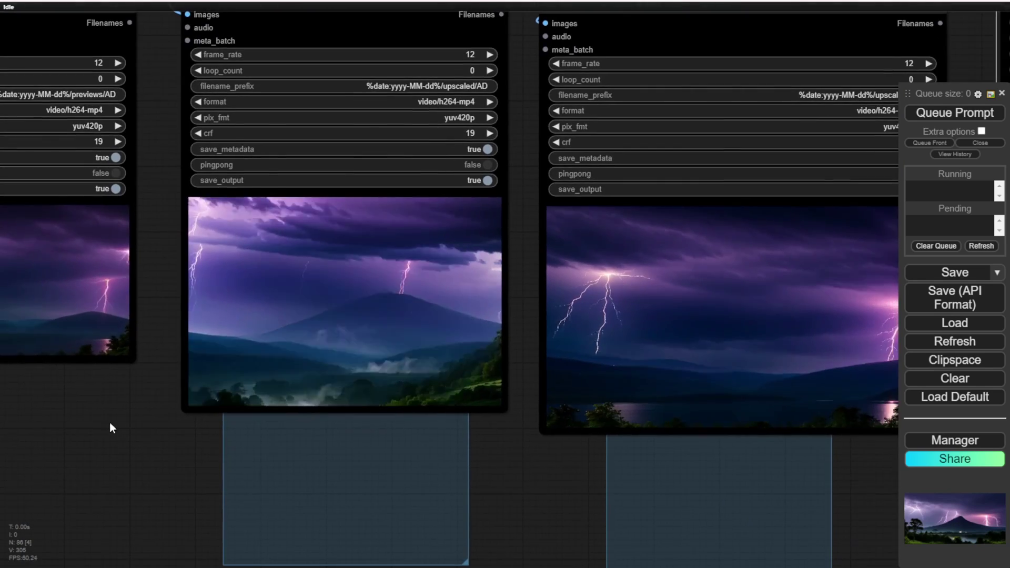
{"action": "scroll", "coordinate": [361, 440], "scroll_direction": "up", "scroll_amount": 5}
{"action": "left_click_drag", "start_coordinate": [599, 424], "coordinate": [643, 517]}
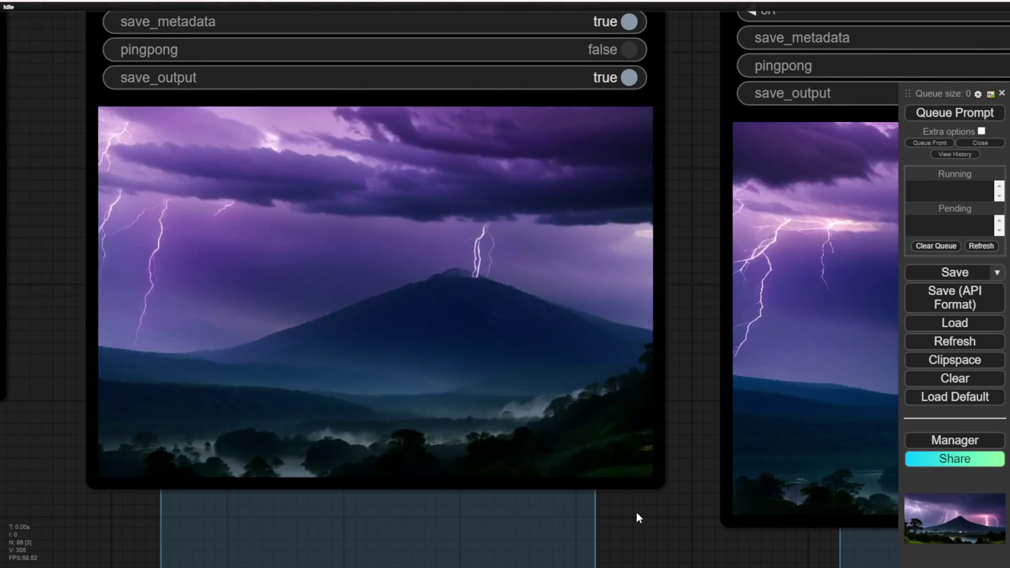
{"action": "scroll", "coordinate": [635, 512], "scroll_direction": "down", "scroll_amount": 3}
{"action": "scroll", "coordinate": [635, 512], "scroll_direction": "down", "scroll_amount": 2}
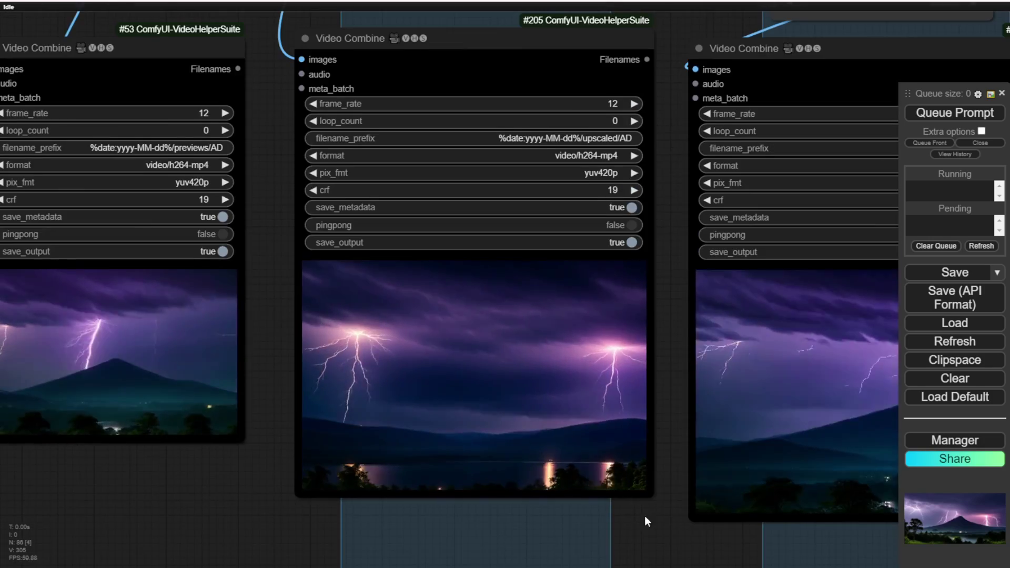
{"action": "left_click_drag", "start_coordinate": [644, 515], "coordinate": [100, 447]}
{"action": "scroll", "coordinate": [252, 423], "scroll_direction": "up", "scroll_amount": 4}
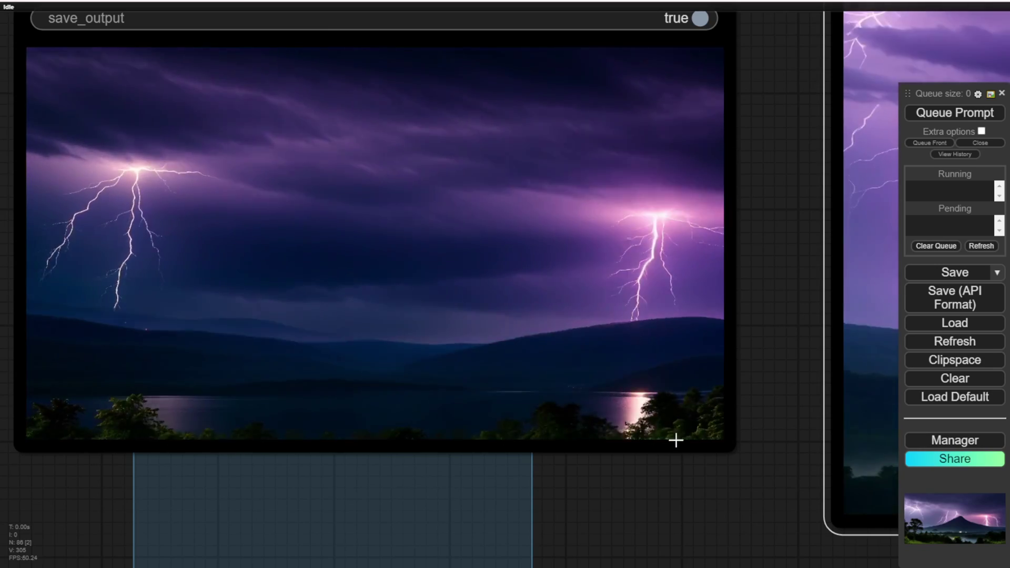
{"action": "scroll", "coordinate": [713, 445], "scroll_direction": "down", "scroll_amount": 7}
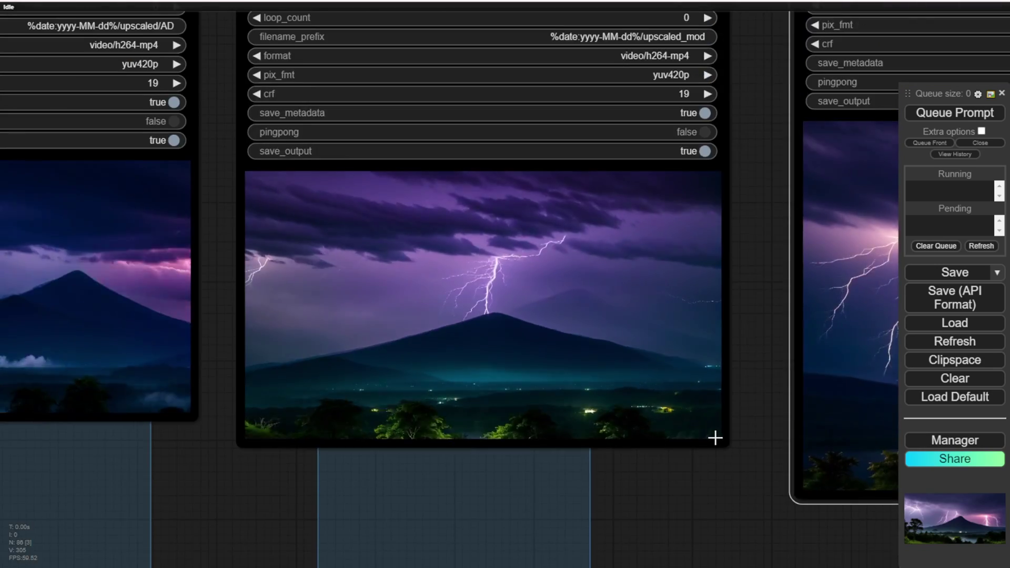
Review the FILM VFI node's interpolation settings and examine the interpolated clip in its Video Combine node.
{"action": "scroll", "coordinate": [743, 351], "scroll_direction": "down", "scroll_amount": 3}
{"action": "left_click_drag", "start_coordinate": [740, 347], "coordinate": [269, 458]}
{"action": "left_click_drag", "start_coordinate": [481, 118], "coordinate": [499, 254]}
{"action": "scroll", "coordinate": [442, 210], "scroll_direction": "up", "scroll_amount": 4}
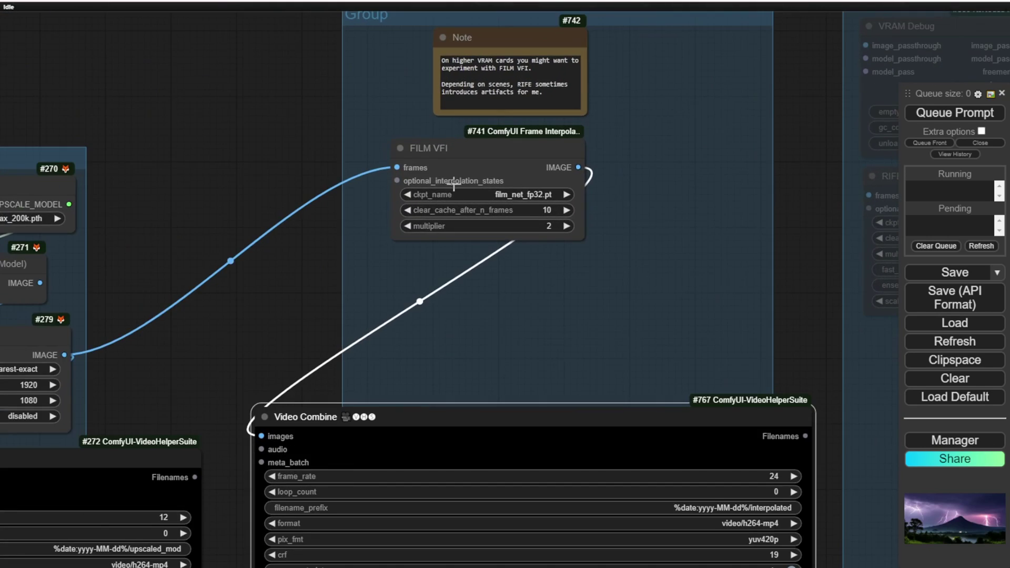
{"action": "scroll", "coordinate": [591, 294], "scroll_direction": "down", "scroll_amount": 7}
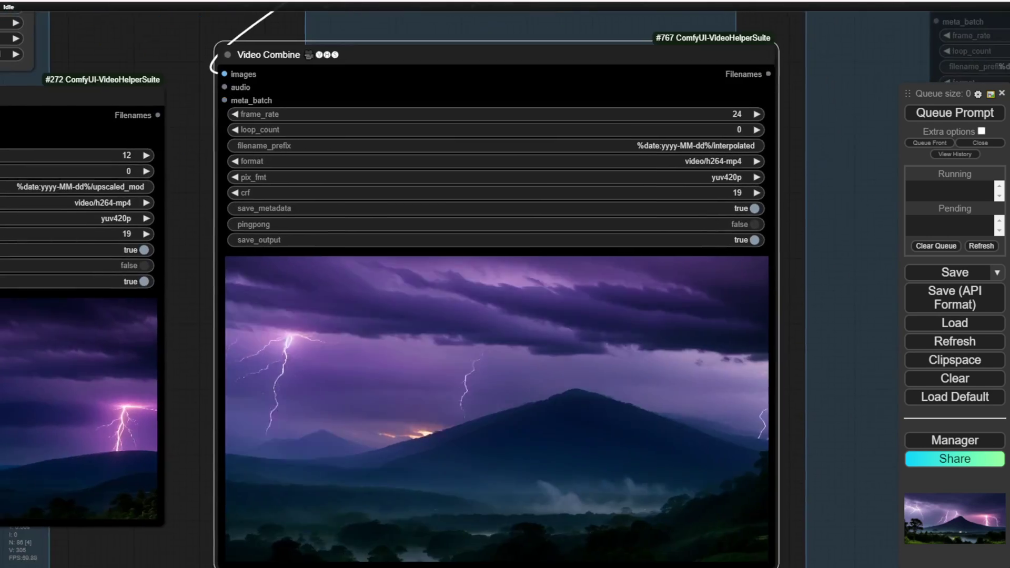
{"action": "scroll", "coordinate": [809, 365], "scroll_direction": "down", "scroll_amount": 3}
{"action": "scroll", "coordinate": [768, 329], "scroll_direction": "up", "scroll_amount": 3}
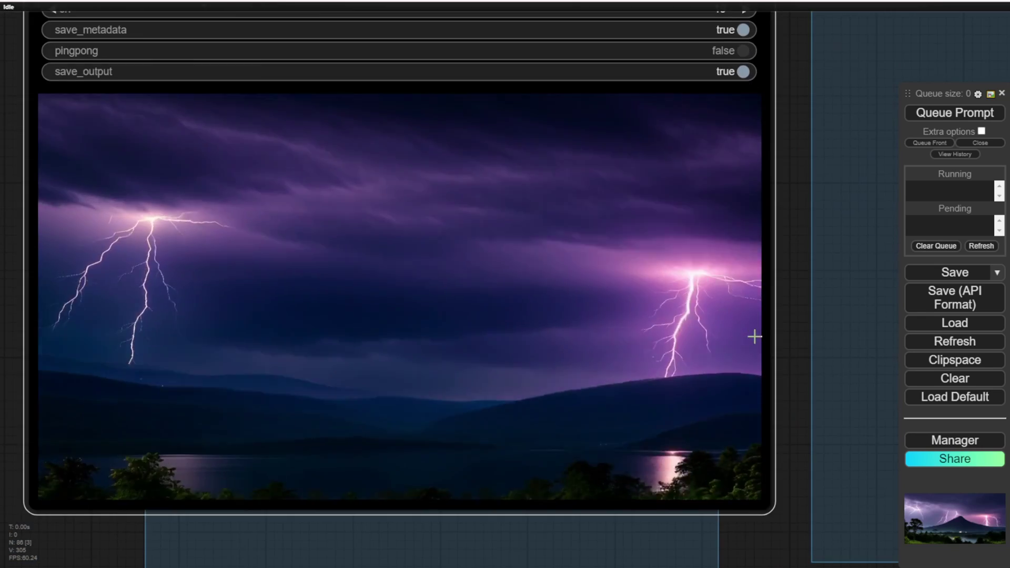
{"action": "left_click_drag", "start_coordinate": [791, 332], "coordinate": [857, 355]}
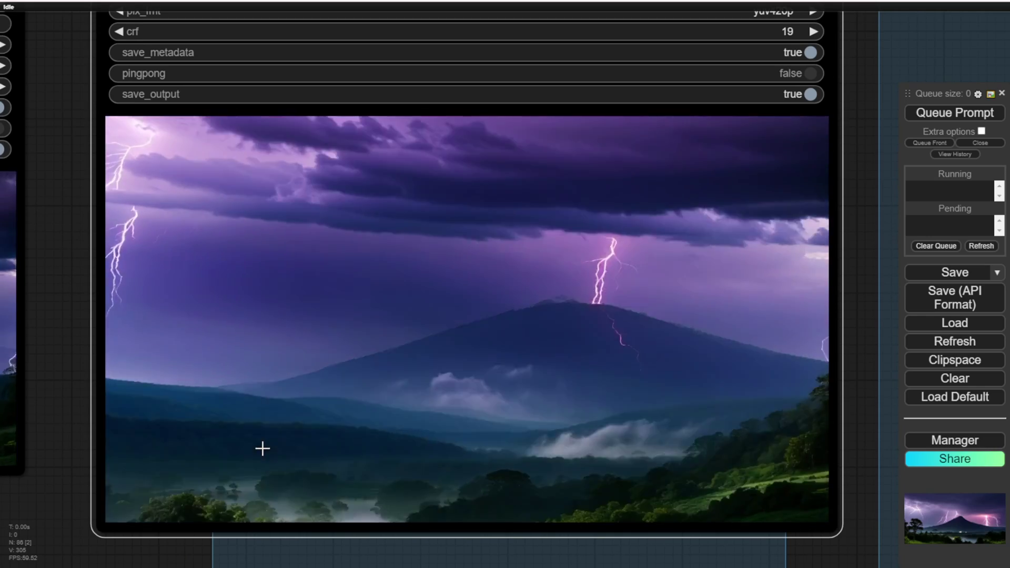
{"action": "right_click", "coordinate": [339, 105]}
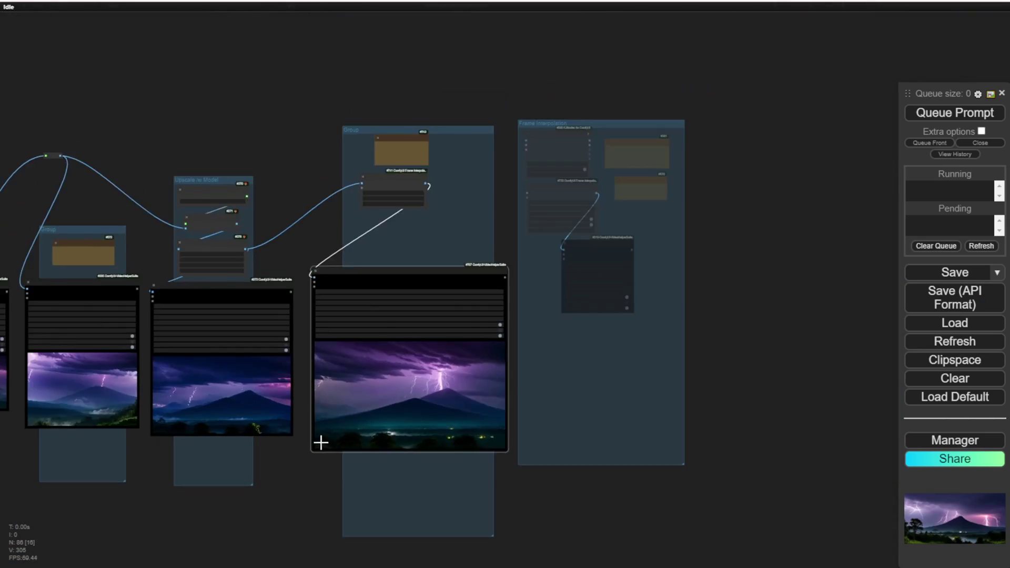
Review the Text2Image group from Load Checkpoint to Preview Image, including the HyperSDXL1StepUnetScheduler's steps setting.
{"action": "scroll", "coordinate": [318, 443], "scroll_direction": "down", "scroll_amount": 3}
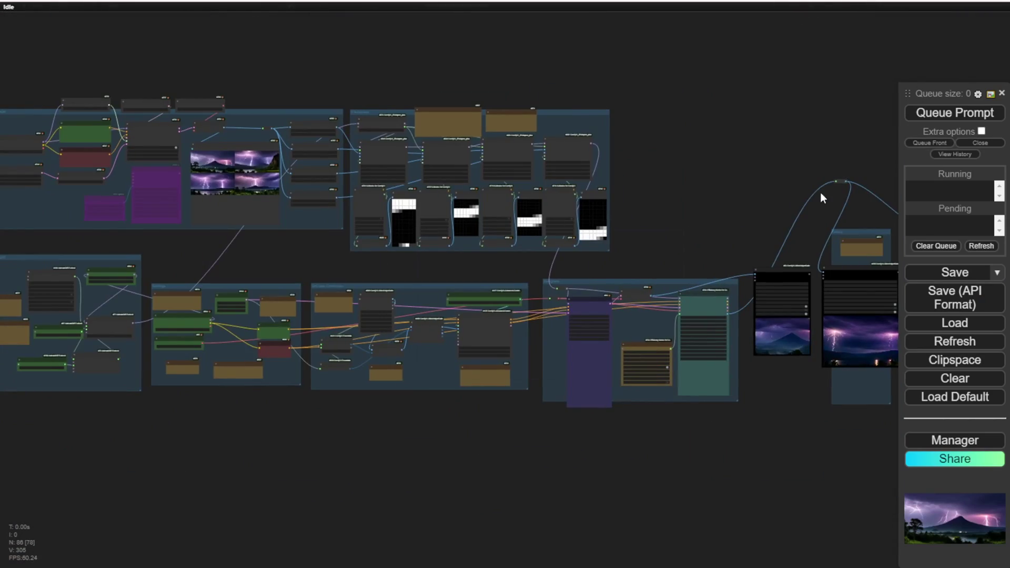
{"action": "scroll", "coordinate": [715, 152], "scroll_direction": "down", "scroll_amount": 3}
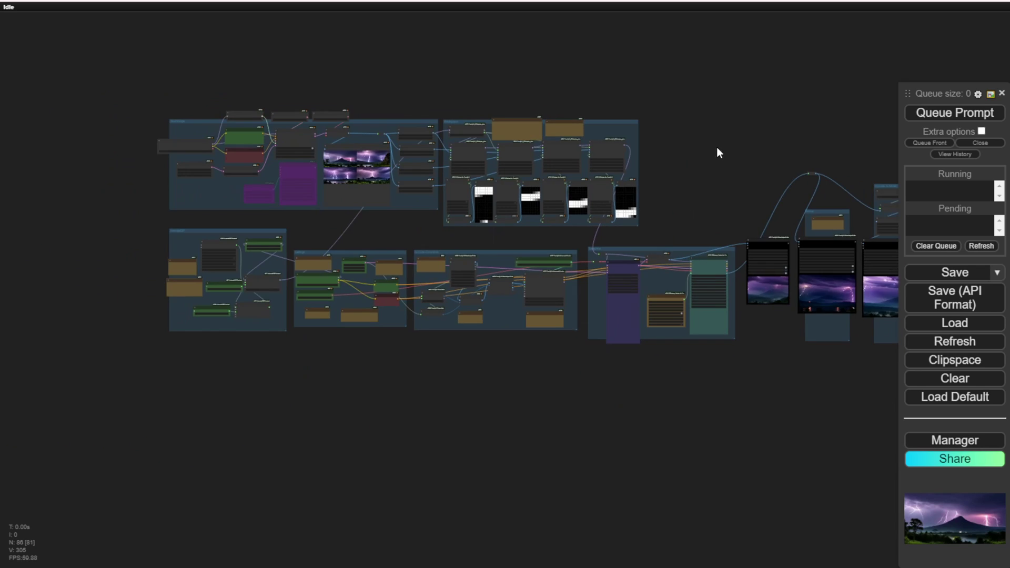
{"action": "scroll", "coordinate": [252, 103], "scroll_direction": "up", "scroll_amount": 10}
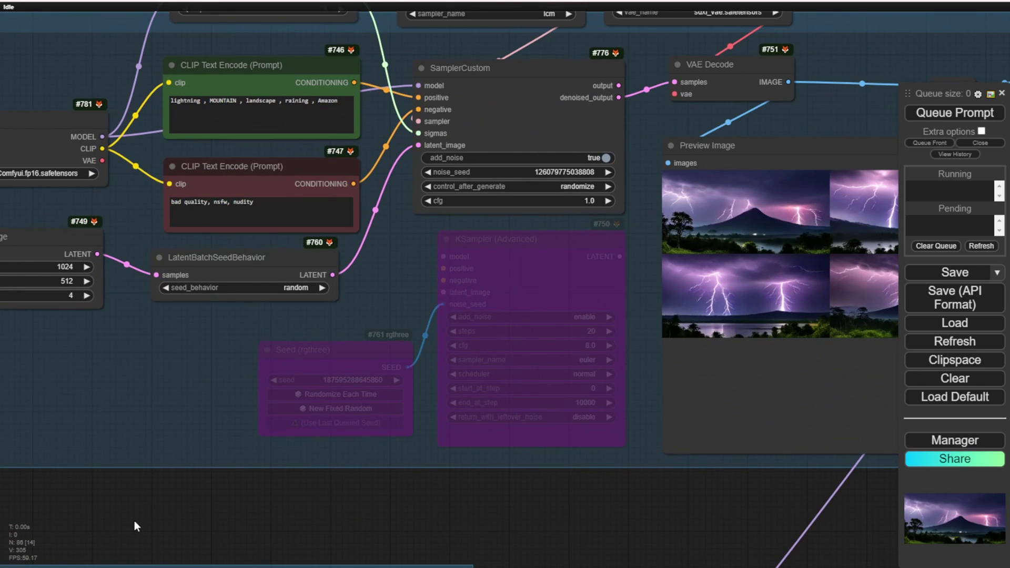
{"action": "left_click_drag", "start_coordinate": [134, 521], "coordinate": [368, 552]}
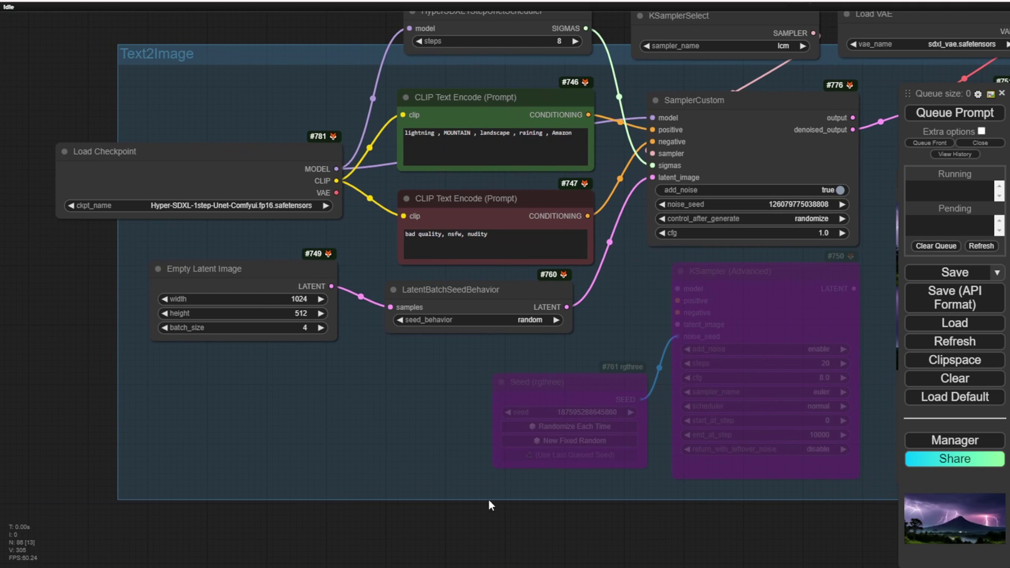
{"action": "left_click_drag", "start_coordinate": [556, 529], "coordinate": [116, 541]}
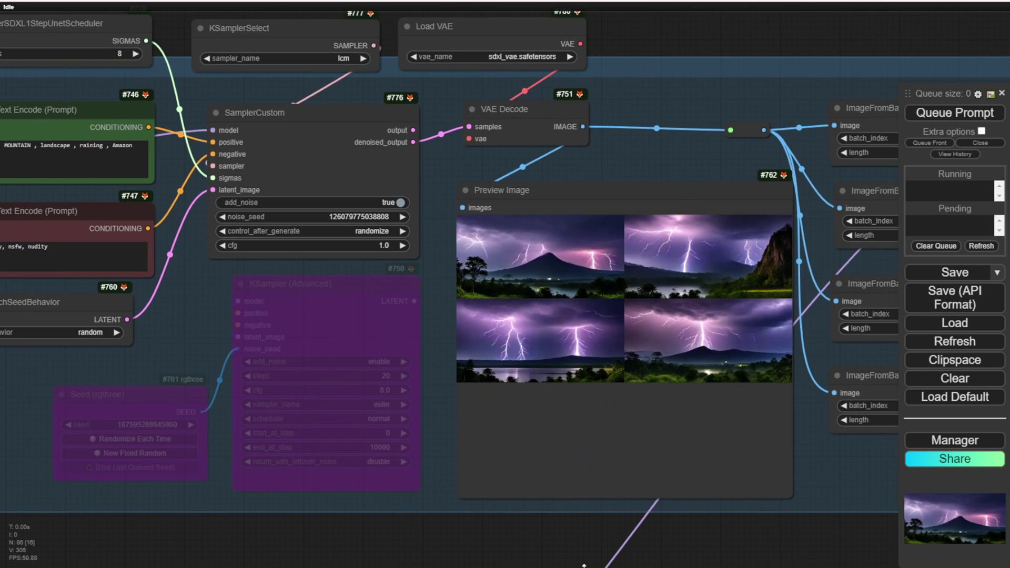
{"action": "scroll", "coordinate": [566, 549], "scroll_direction": "down", "scroll_amount": 2}
{"action": "left_click_drag", "start_coordinate": [565, 545], "coordinate": [532, 300]}
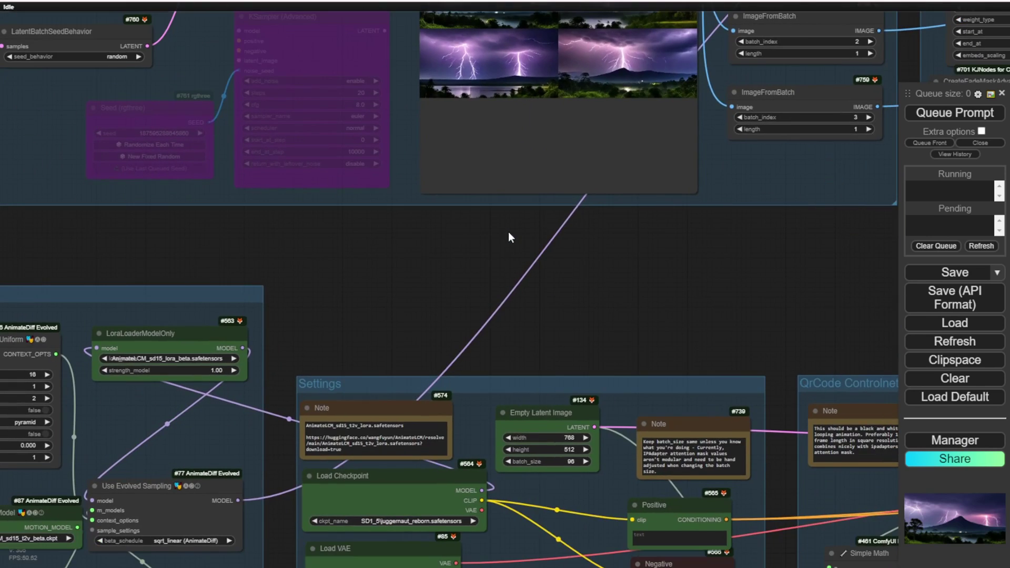
{"action": "scroll", "coordinate": [471, 258], "scroll_direction": "down", "scroll_amount": 2}
{"action": "left_click_drag", "start_coordinate": [671, 258], "coordinate": [606, 508]}
{"action": "scroll", "coordinate": [245, 102], "scroll_direction": "up", "scroll_amount": 3}
{"action": "scroll", "coordinate": [245, 102], "scroll_direction": "up", "scroll_amount": 1}
{"action": "left_click_drag", "start_coordinate": [108, 84], "coordinate": [405, 107]}
{"action": "scroll", "coordinate": [284, 142], "scroll_direction": "up", "scroll_amount": 7}
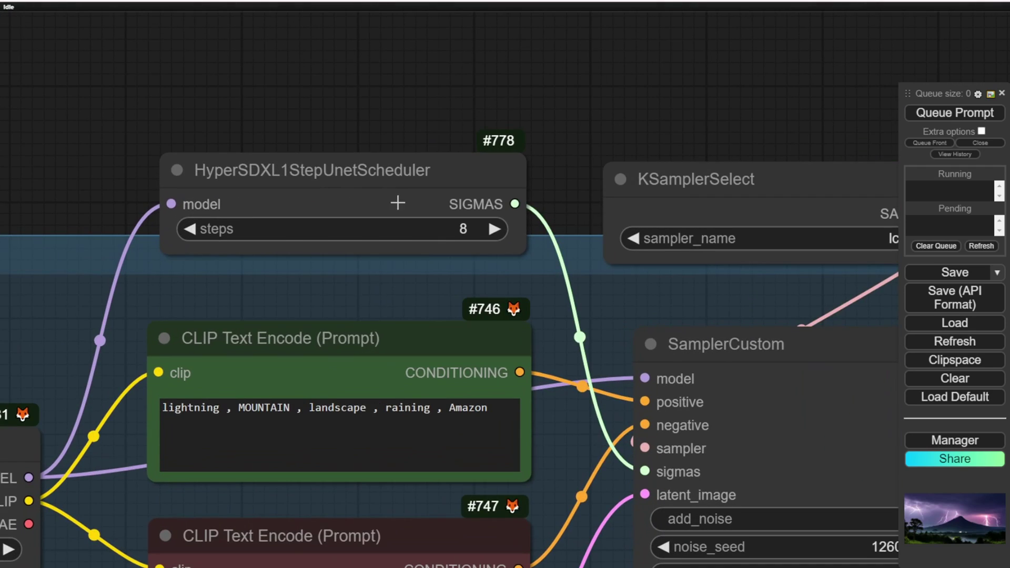
{"action": "scroll", "coordinate": [556, 185], "scroll_direction": "down", "scroll_amount": 5}
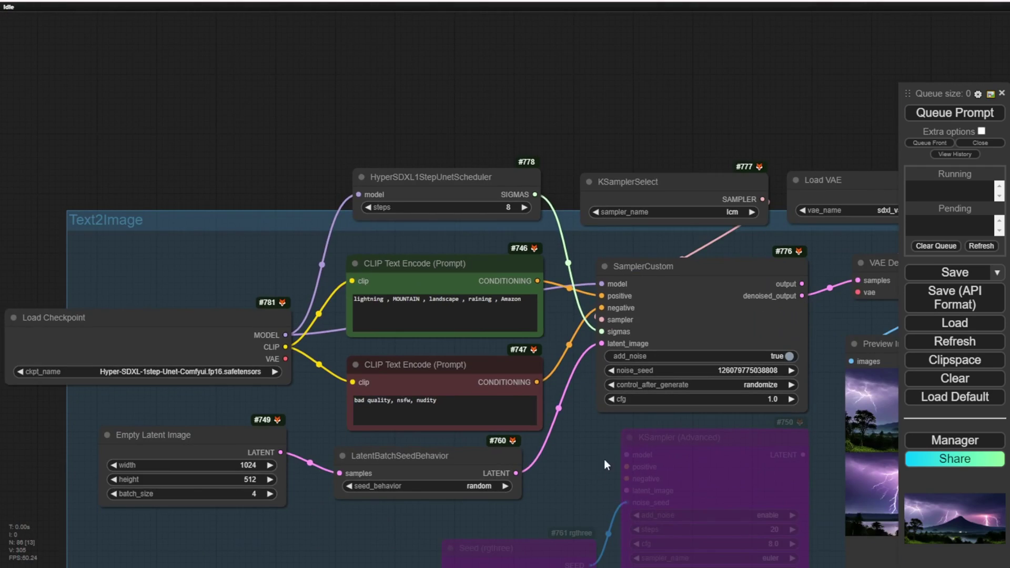
Look over the Settings and QrCode Controlnet groups and their place in the overall AnimateDiff workflow.
{"action": "left_click_drag", "start_coordinate": [597, 465], "coordinate": [297, 154]}
{"action": "left_click_drag", "start_coordinate": [700, 442], "coordinate": [434, 105]}
{"action": "scroll", "coordinate": [434, 105], "scroll_direction": "down", "scroll_amount": 3}
{"action": "left_click_drag", "start_coordinate": [729, 100], "coordinate": [307, 99]}
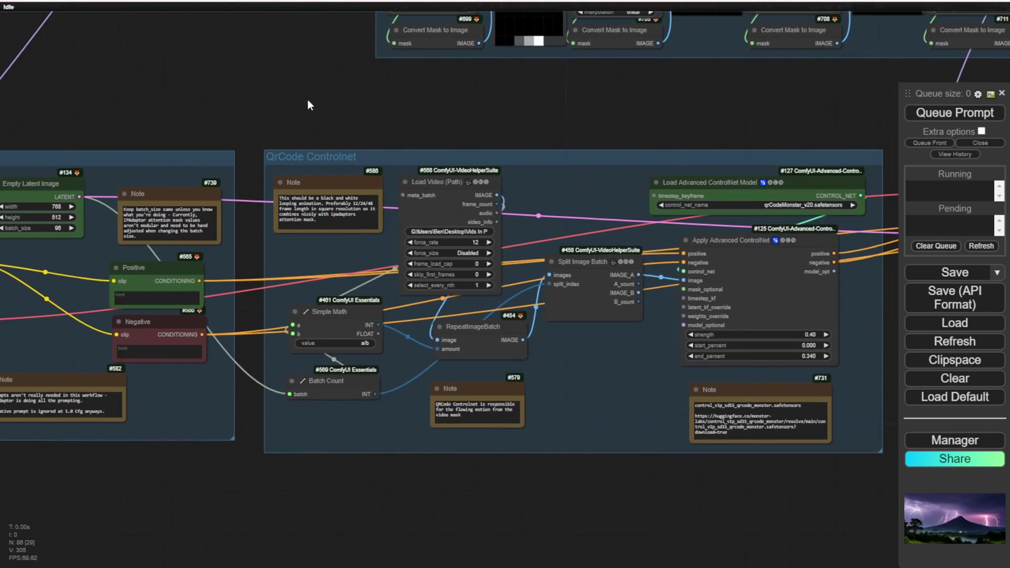
{"action": "scroll", "coordinate": [742, 141], "scroll_direction": "down", "scroll_amount": 3}
{"action": "scroll", "coordinate": [737, 140], "scroll_direction": "down", "scroll_amount": 2}
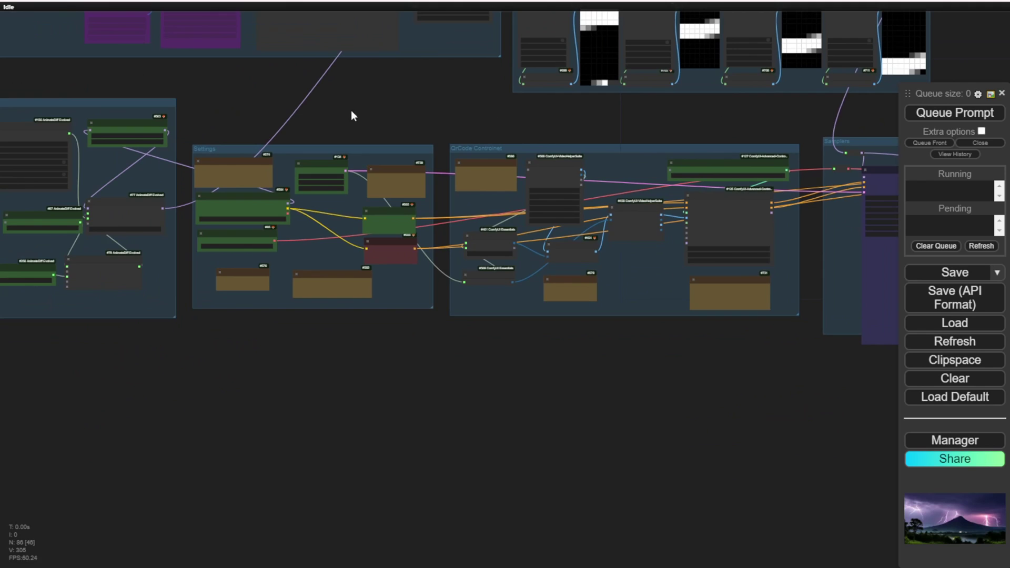
{"action": "left_click_drag", "start_coordinate": [360, 121], "coordinate": [343, 323]}
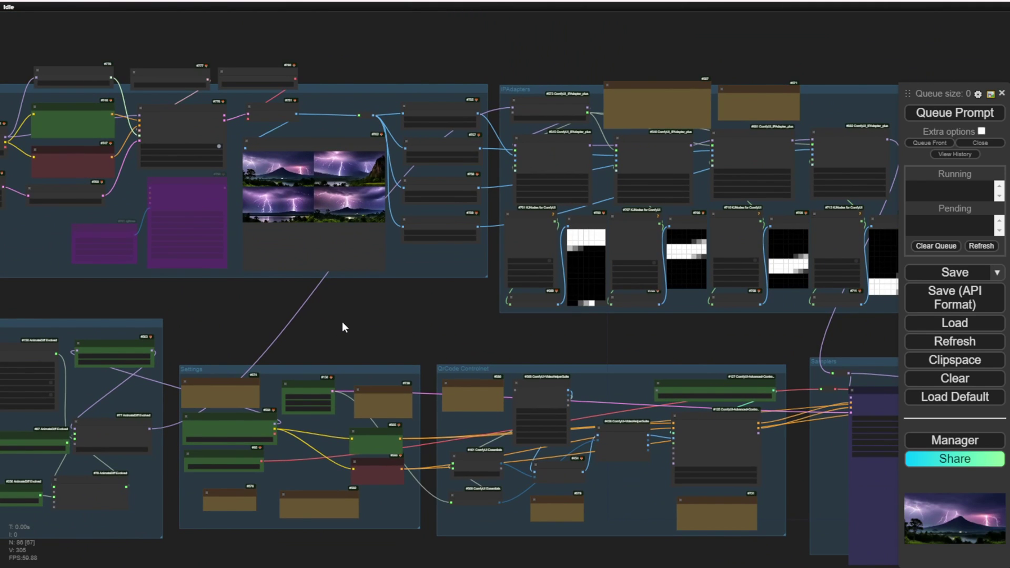